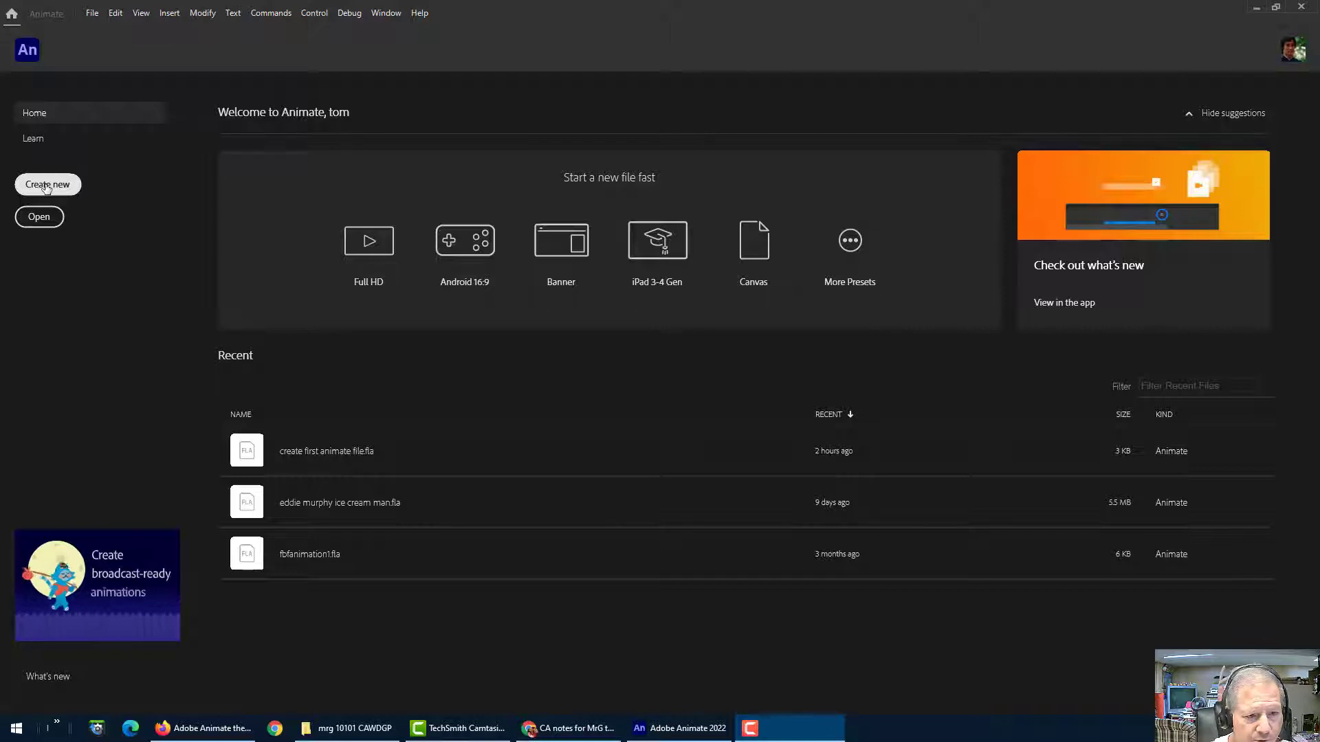
# Step: Create a new HTML5 Canvas document with the HD preset, 1280 x 720 at 30 fps
pyautogui.click(46, 186)
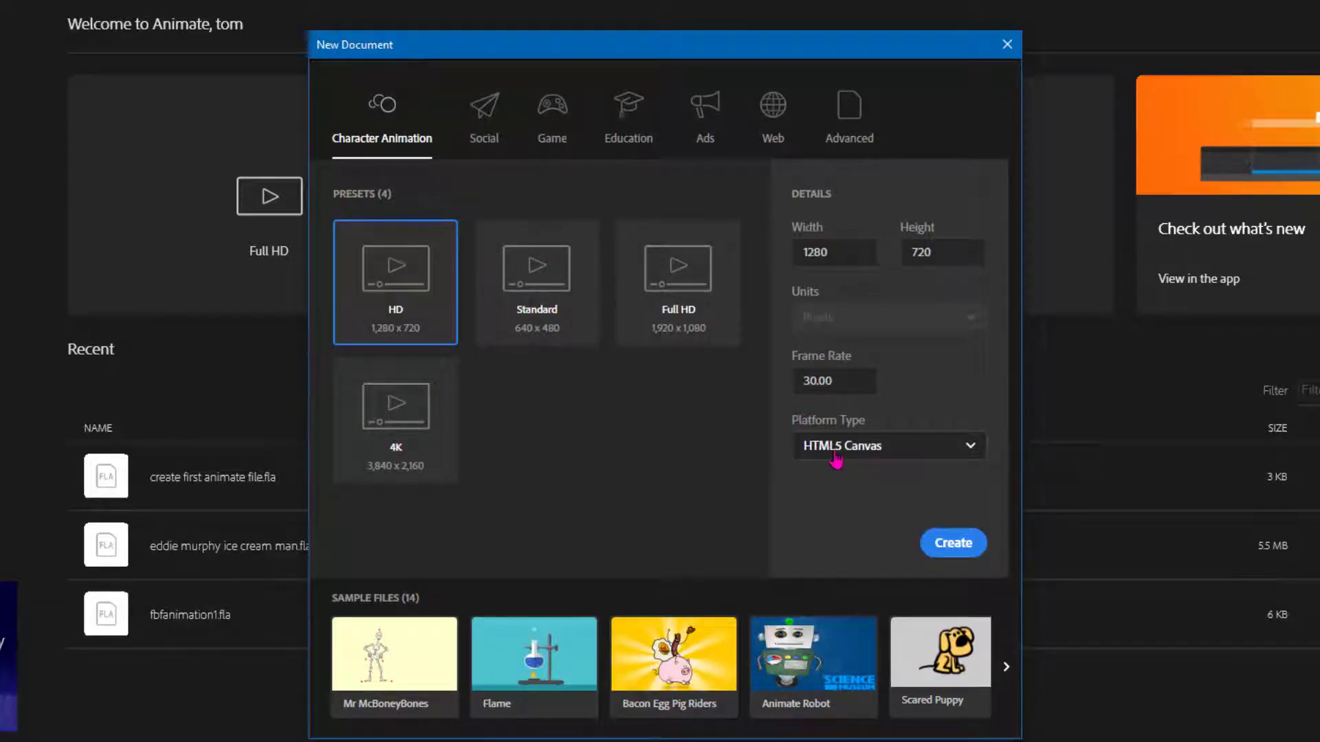
pyautogui.click(966, 550)
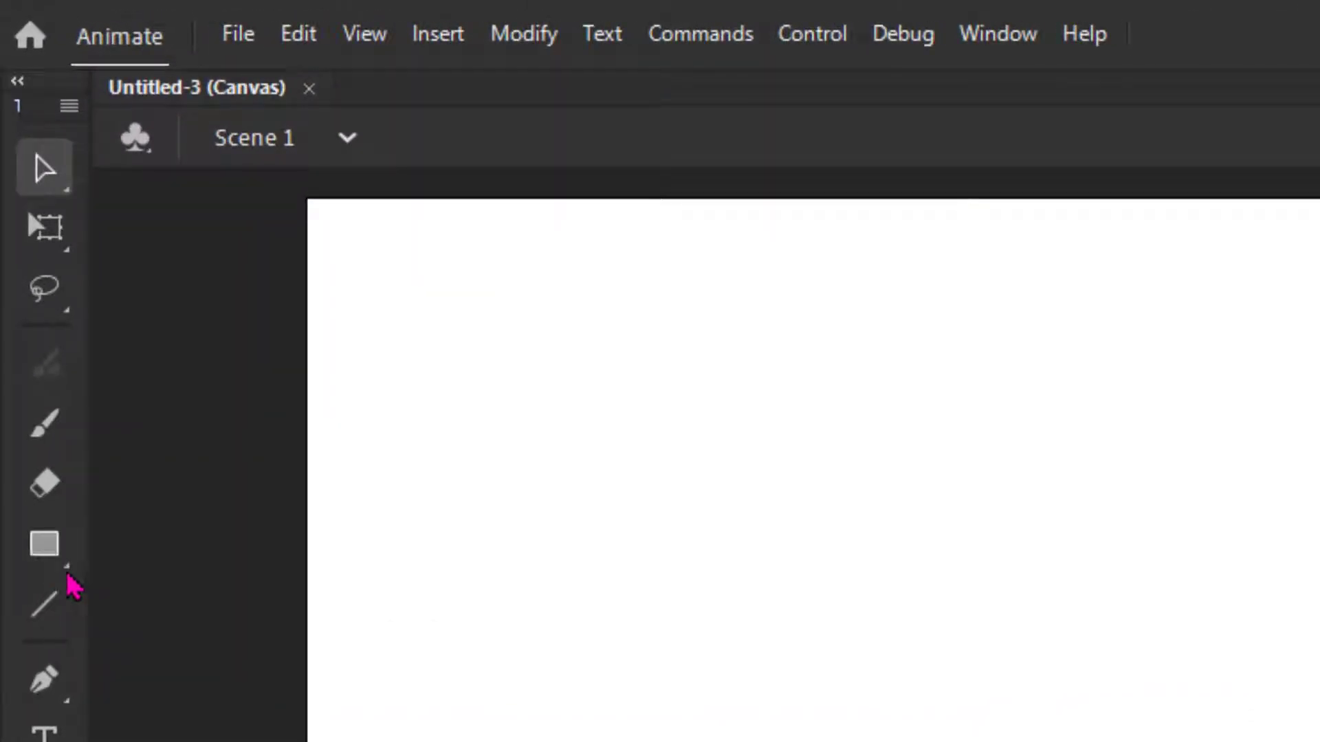
# Step: Draw a rectangle about 449 x 165 px with red fill and black stroke in the upper-left part of the stage
pyautogui.click(67, 568)
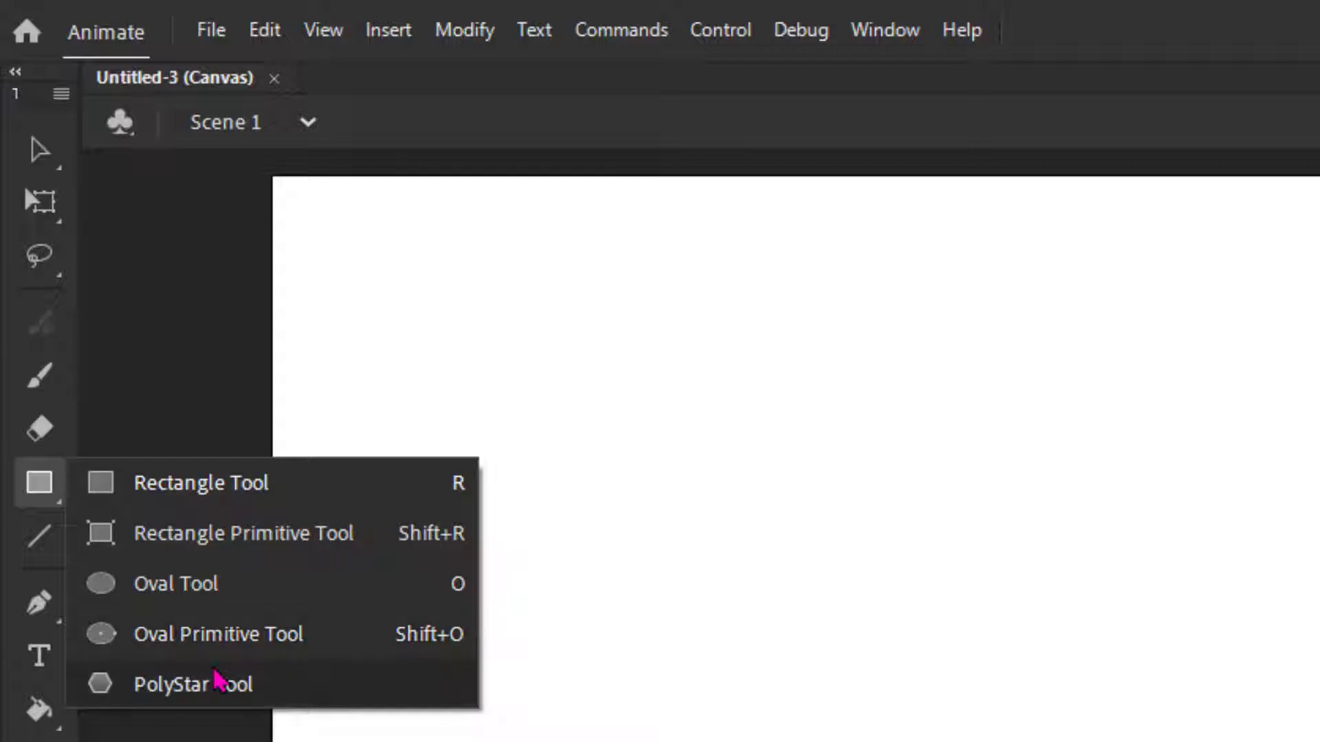
pyautogui.click(210, 503)
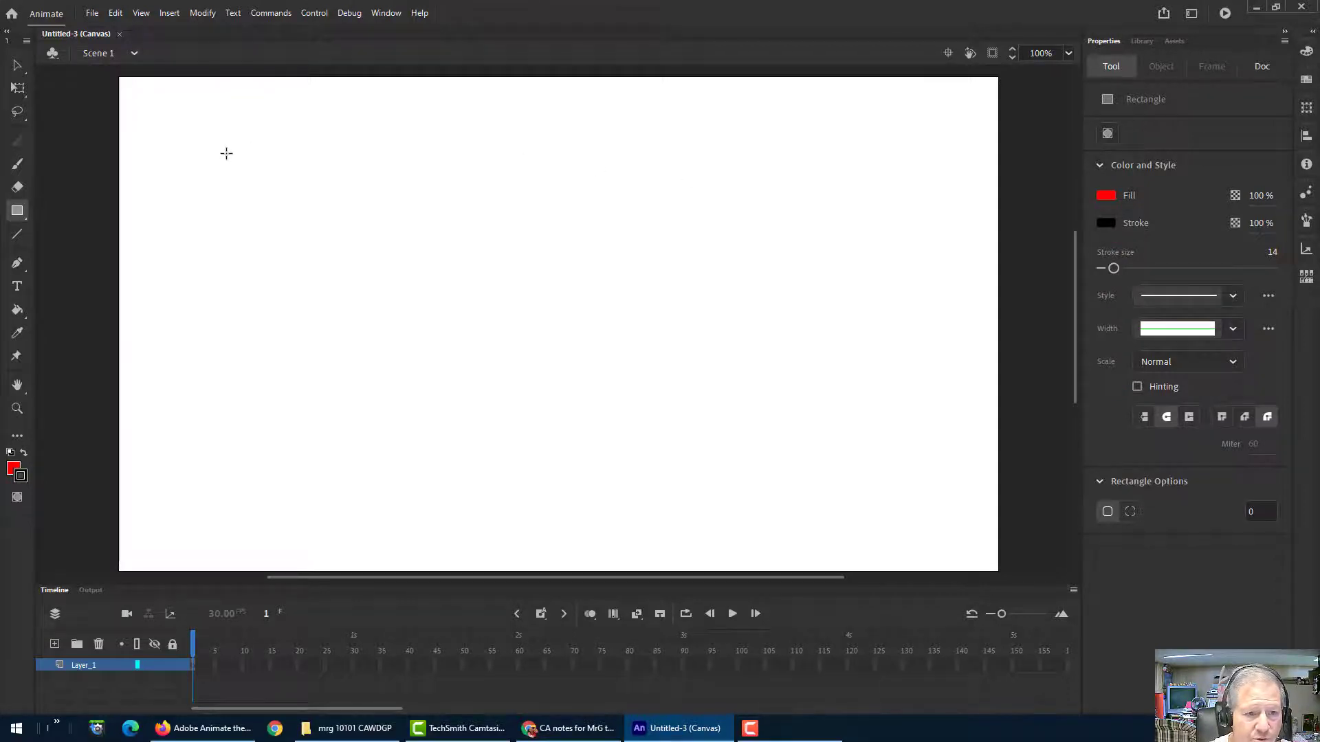
pyautogui.moveTo(226, 153)
pyautogui.mouseDown()
pyautogui.moveTo(315, 227)
pyautogui.moveTo(509, 247)
pyautogui.moveTo(535, 267)
pyautogui.mouseUp()
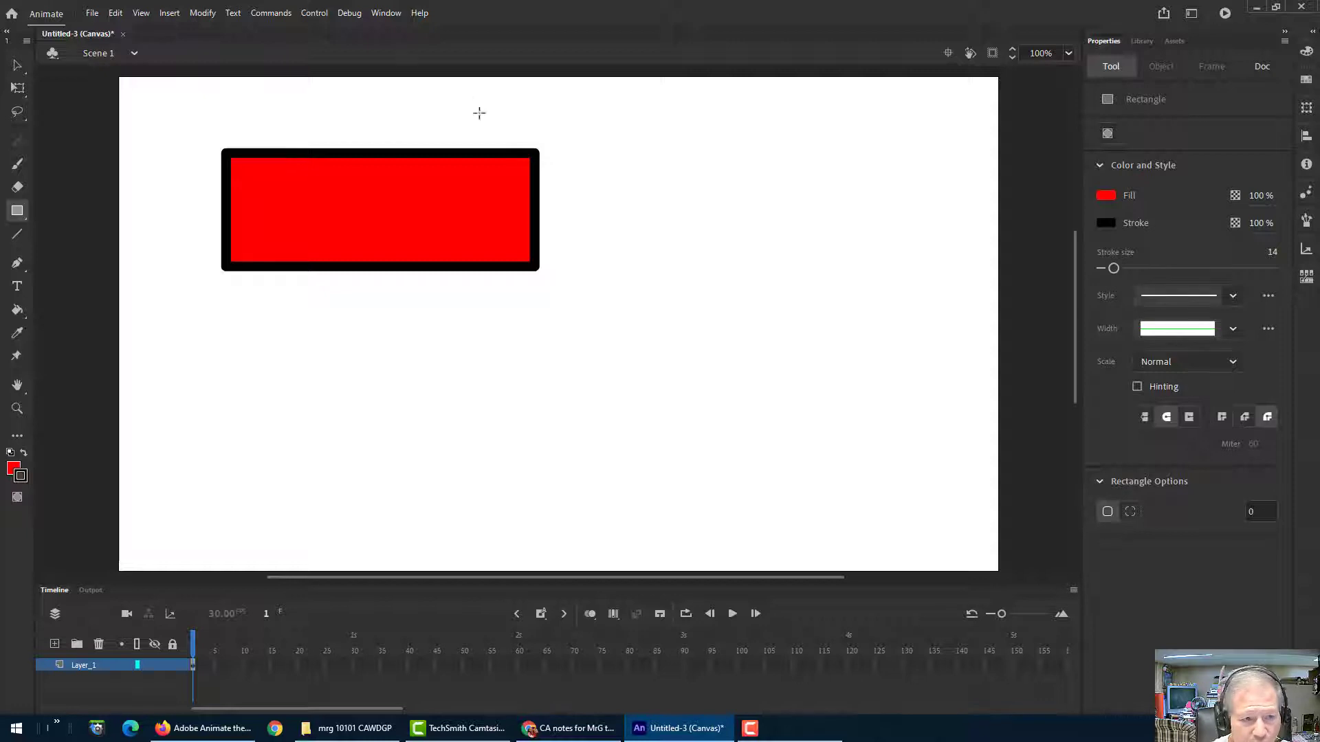
# Step: Select only the rectangle's fill, deselect it, select fill and stroke together, and clear the selection
pyautogui.click(17, 66)
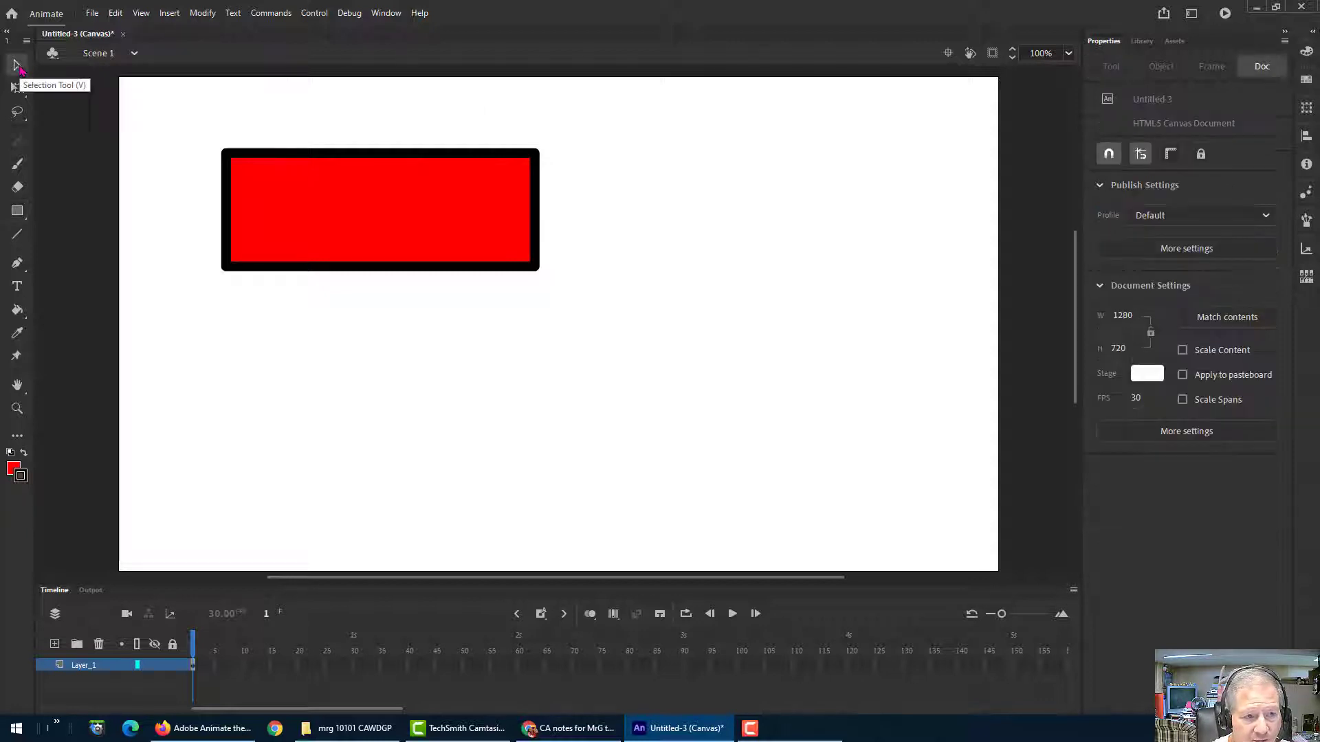
pyautogui.click(419, 219)
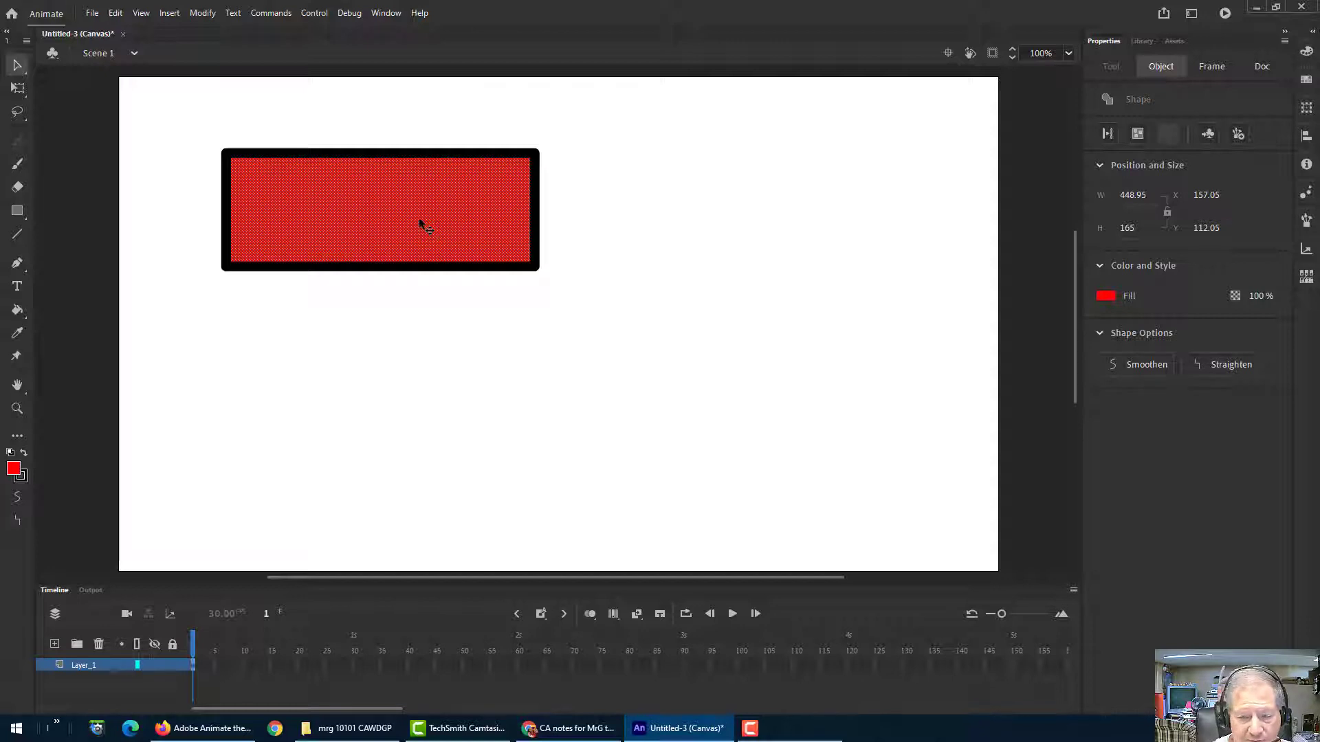
pyautogui.click(786, 204)
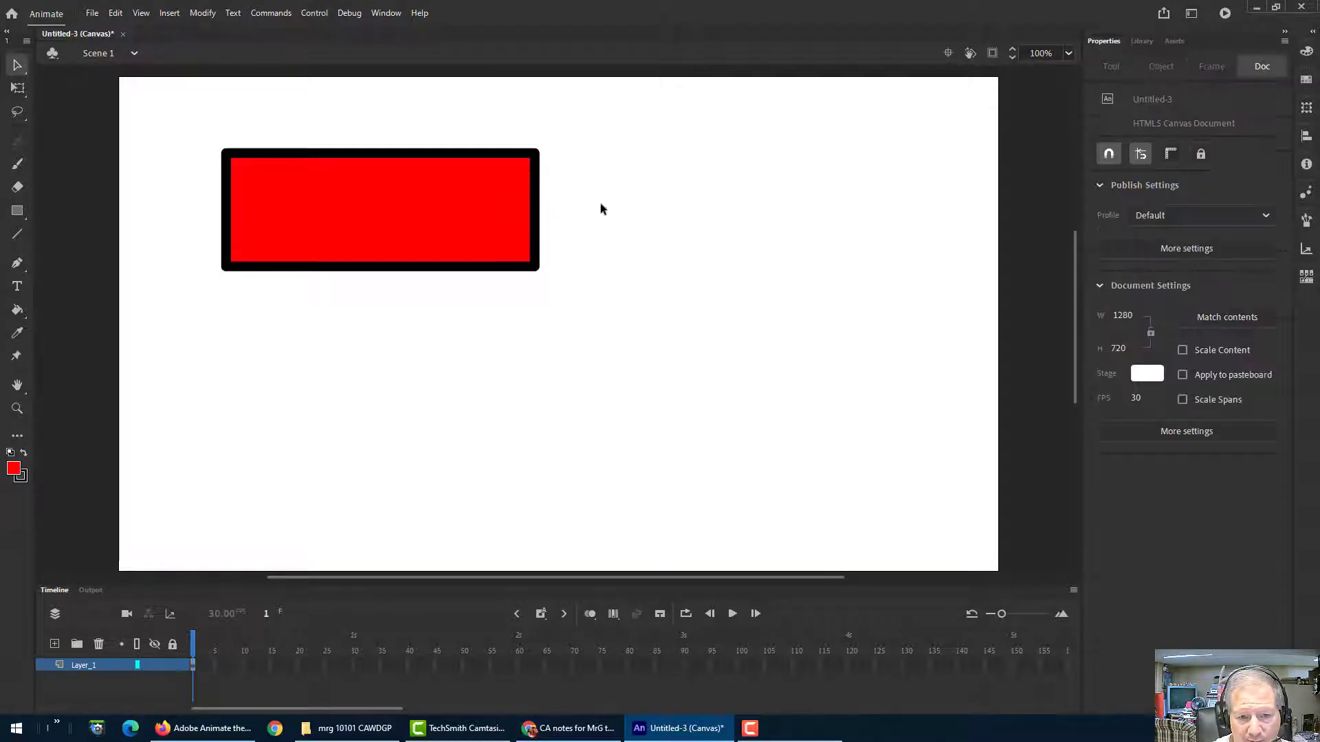
pyautogui.doubleClick(471, 210)
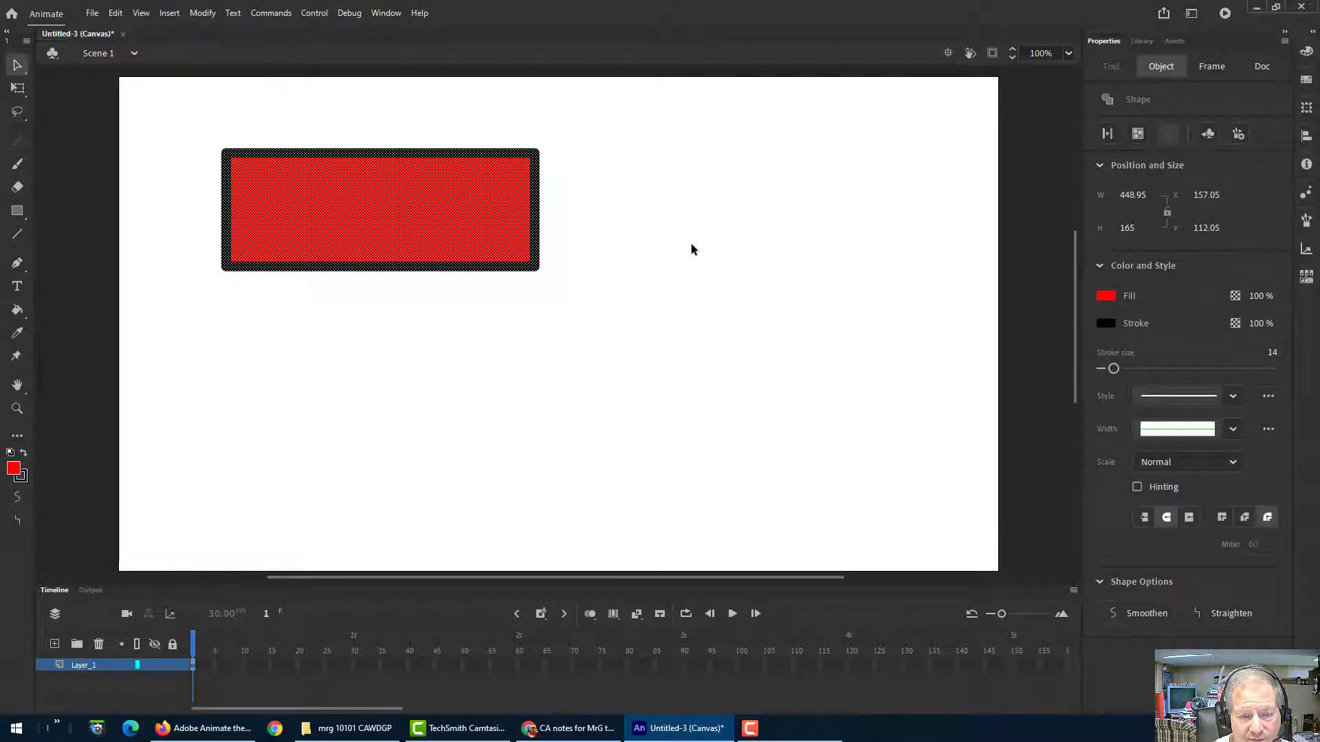
pyautogui.click(651, 193)
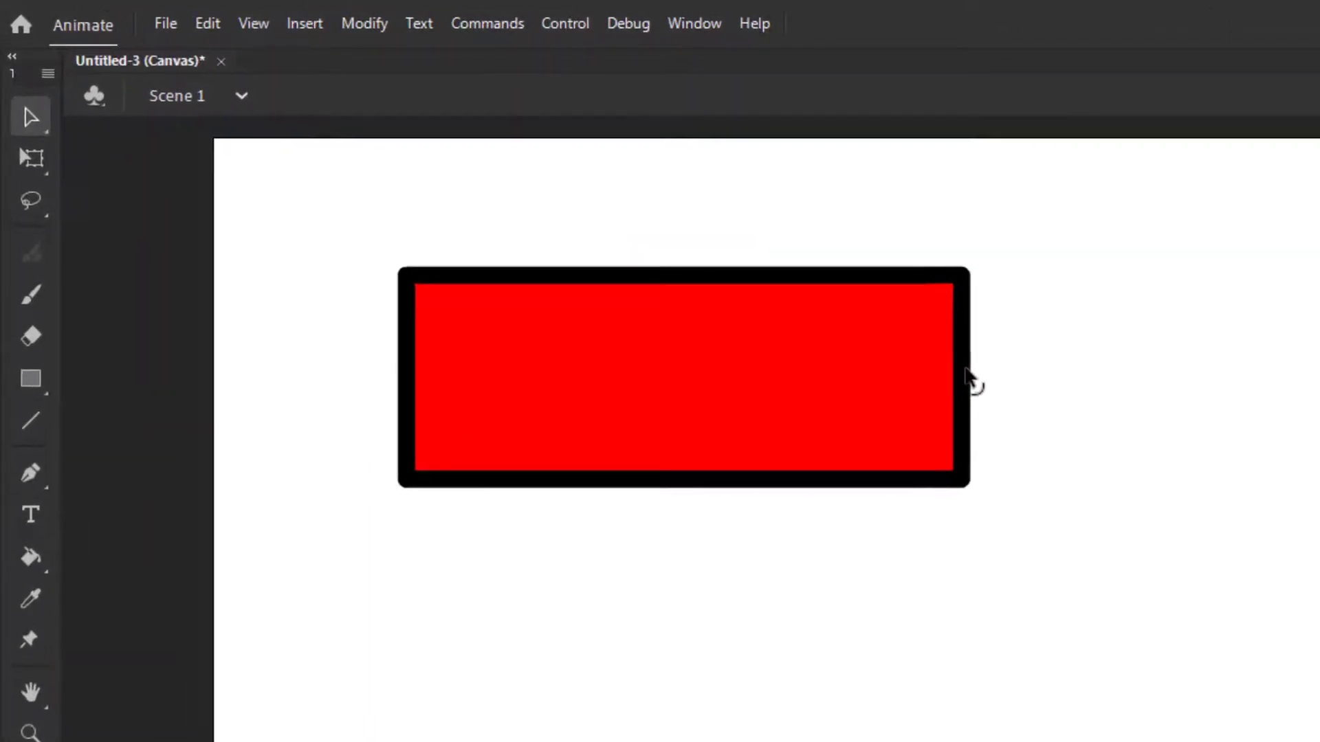
# Step: Select only the right side of the rectangle's stroke, deselect it, select the entire stroke, and clear the selection
pyautogui.click(538, 206)
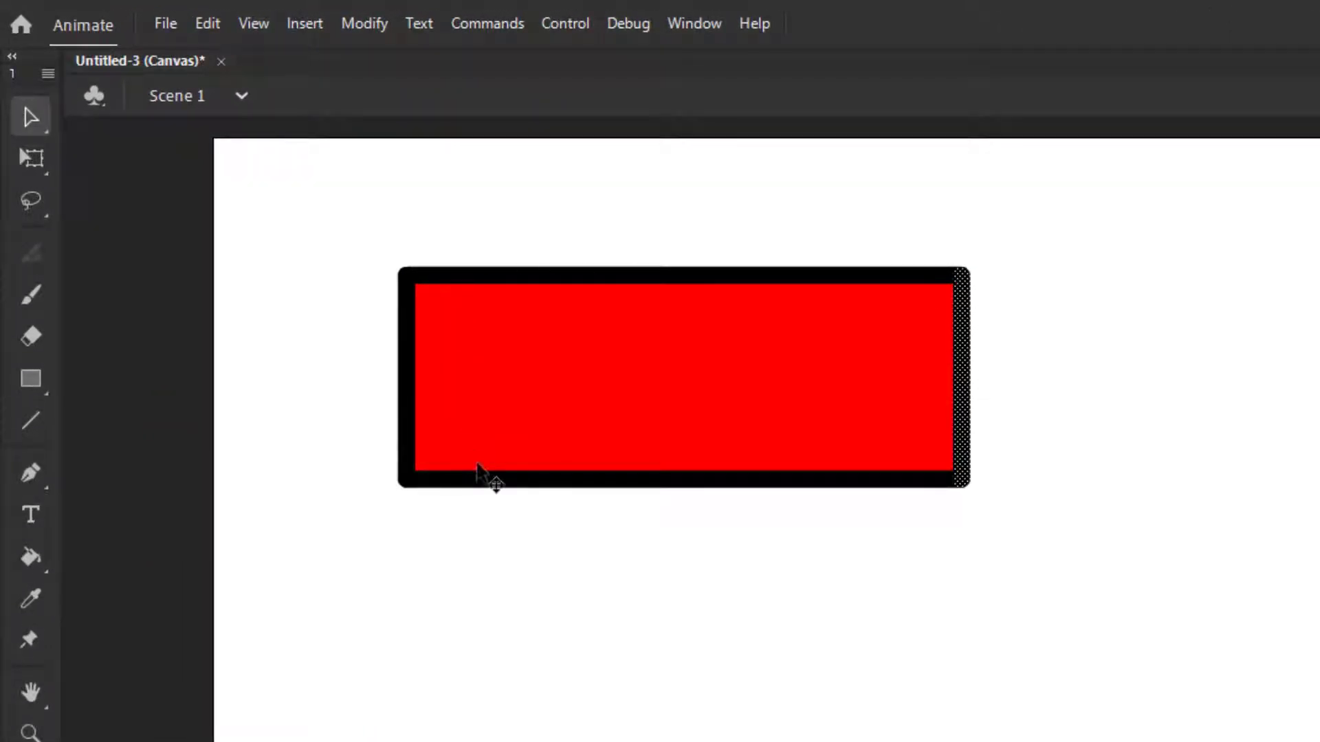
pyautogui.click(1183, 315)
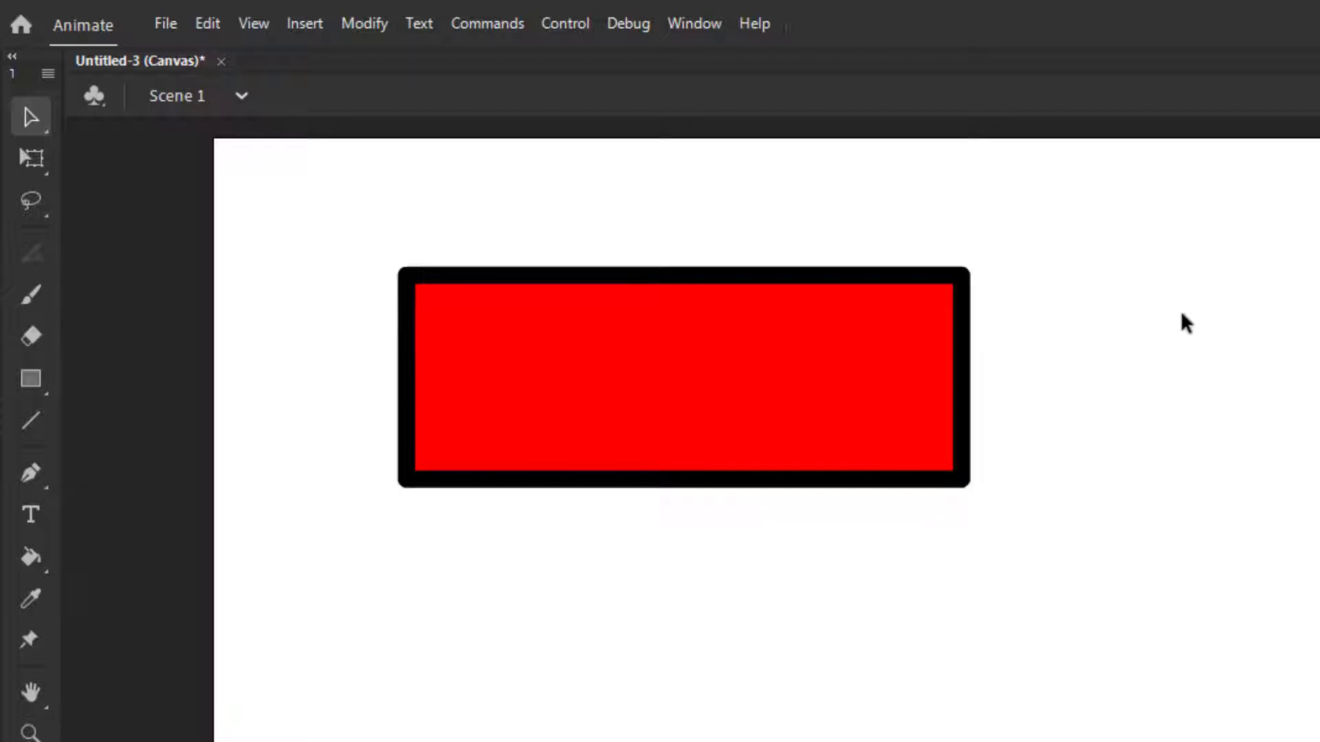
pyautogui.doubleClick(882, 282)
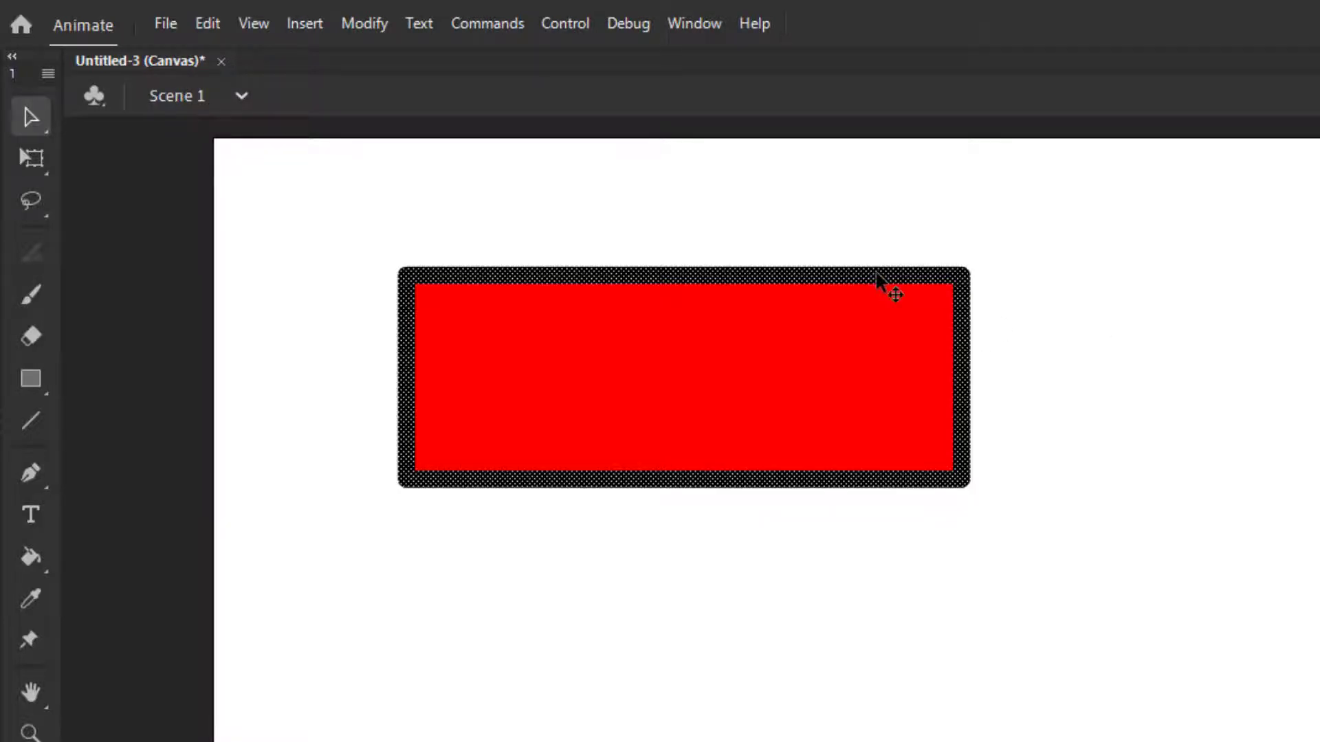
pyautogui.click(1306, 316)
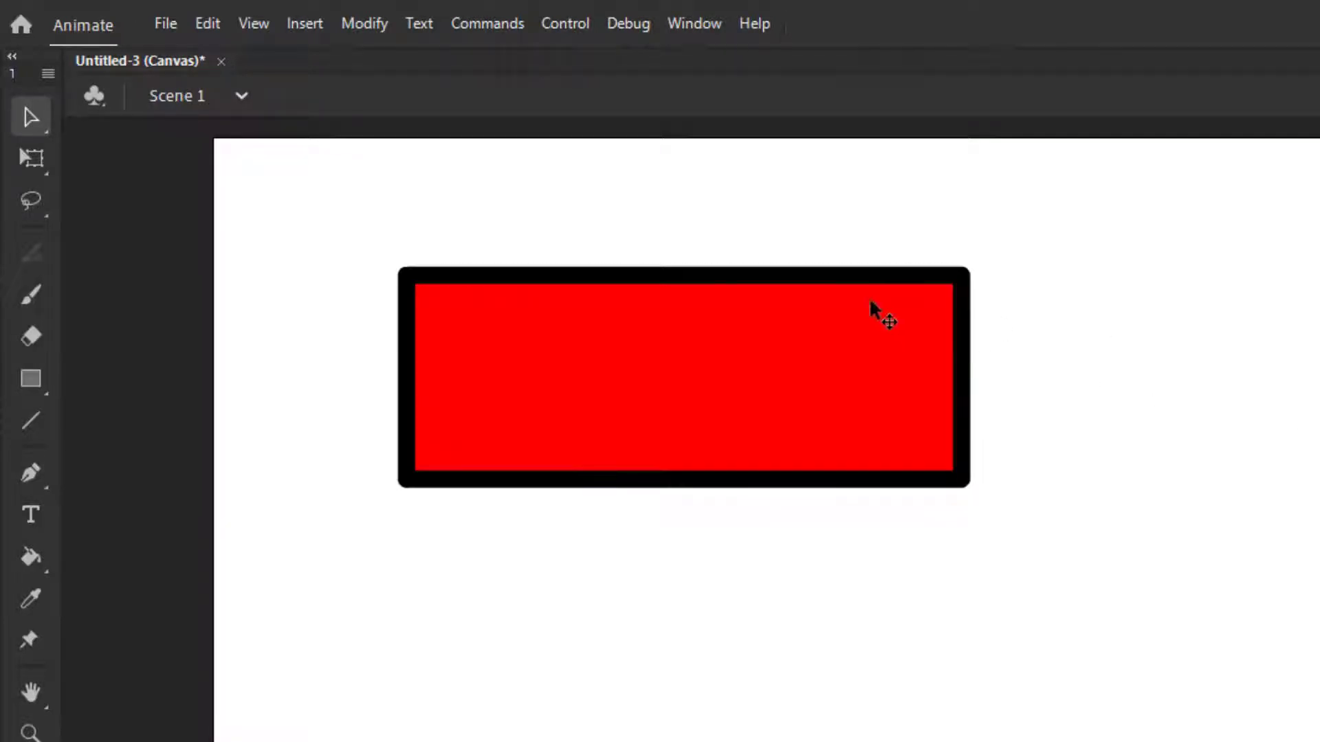
# Step: Build up a selection of the rectangle's four stroke sides one at a time, starting with the top, and clear it
pyautogui.click(836, 277)
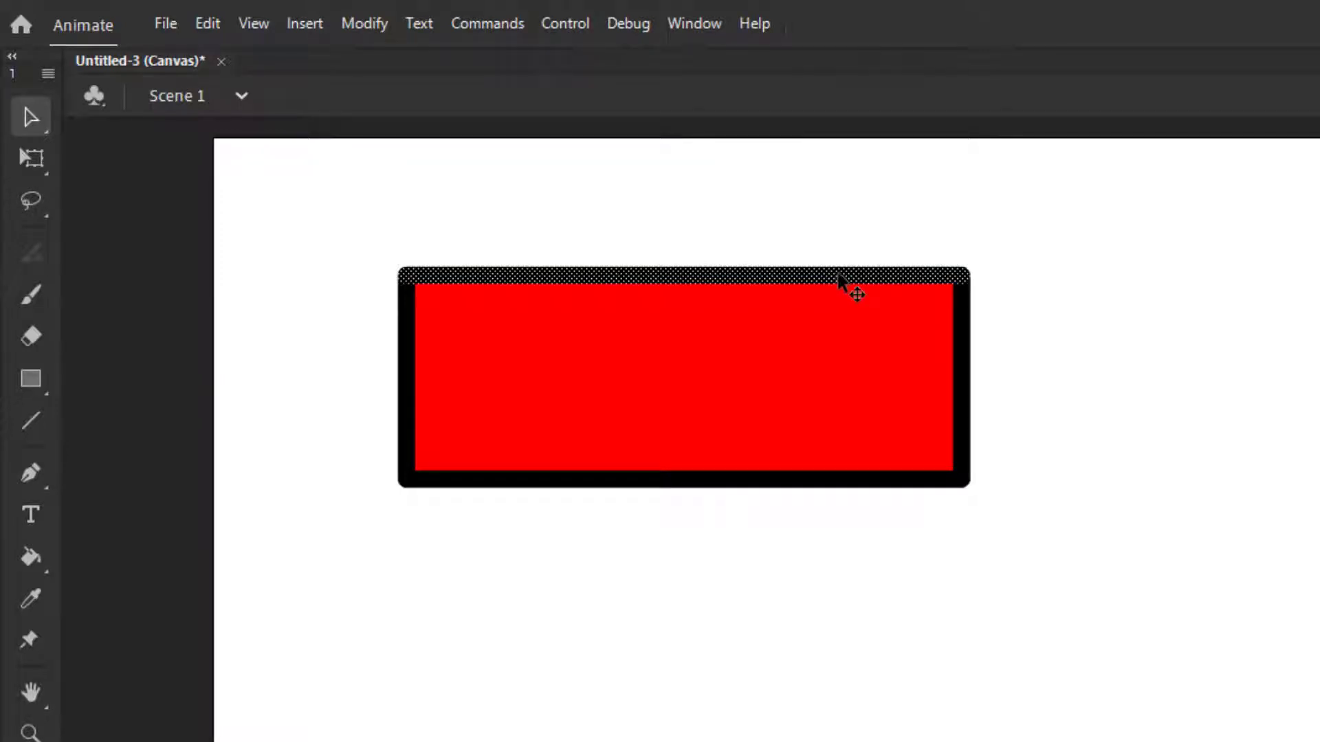
pyautogui.keyDown('shift'); pyautogui.click(965, 377); pyautogui.keyUp('shift')
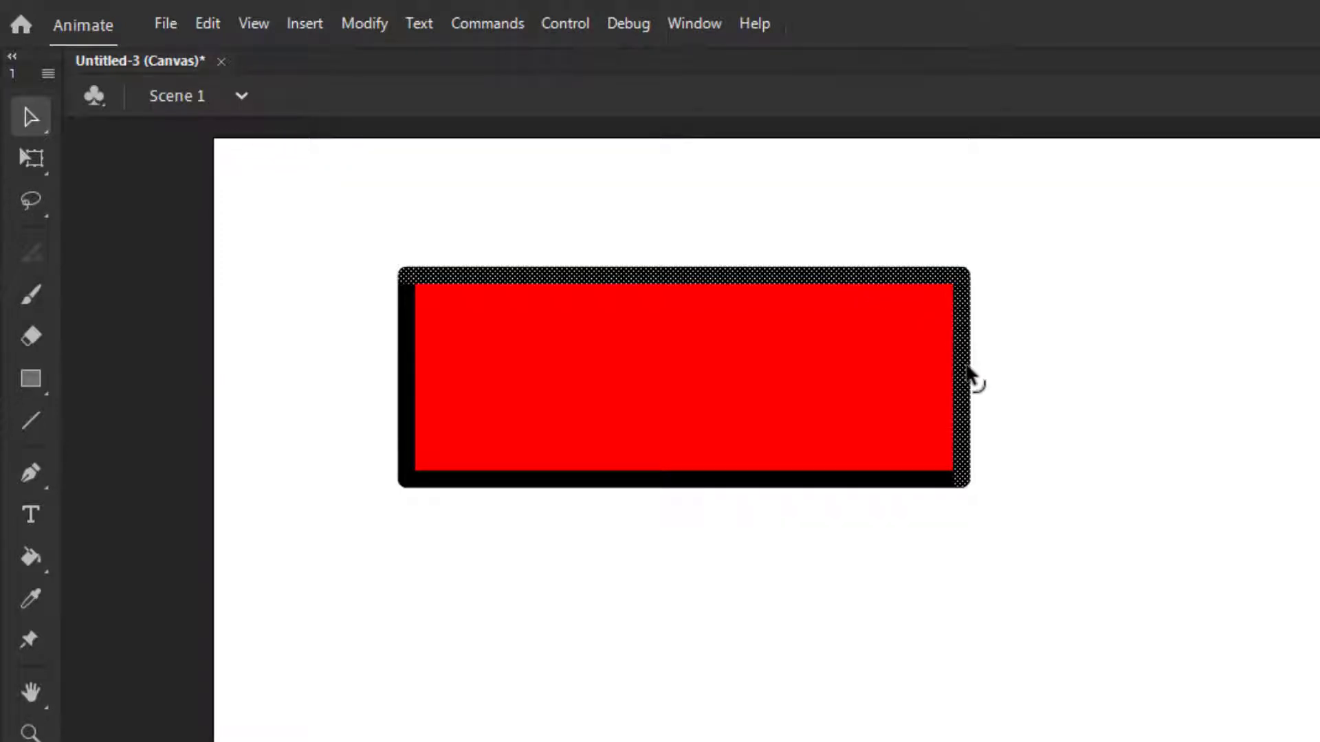
pyautogui.keyDown('shift'); pyautogui.click(861, 480); pyautogui.keyUp('shift')
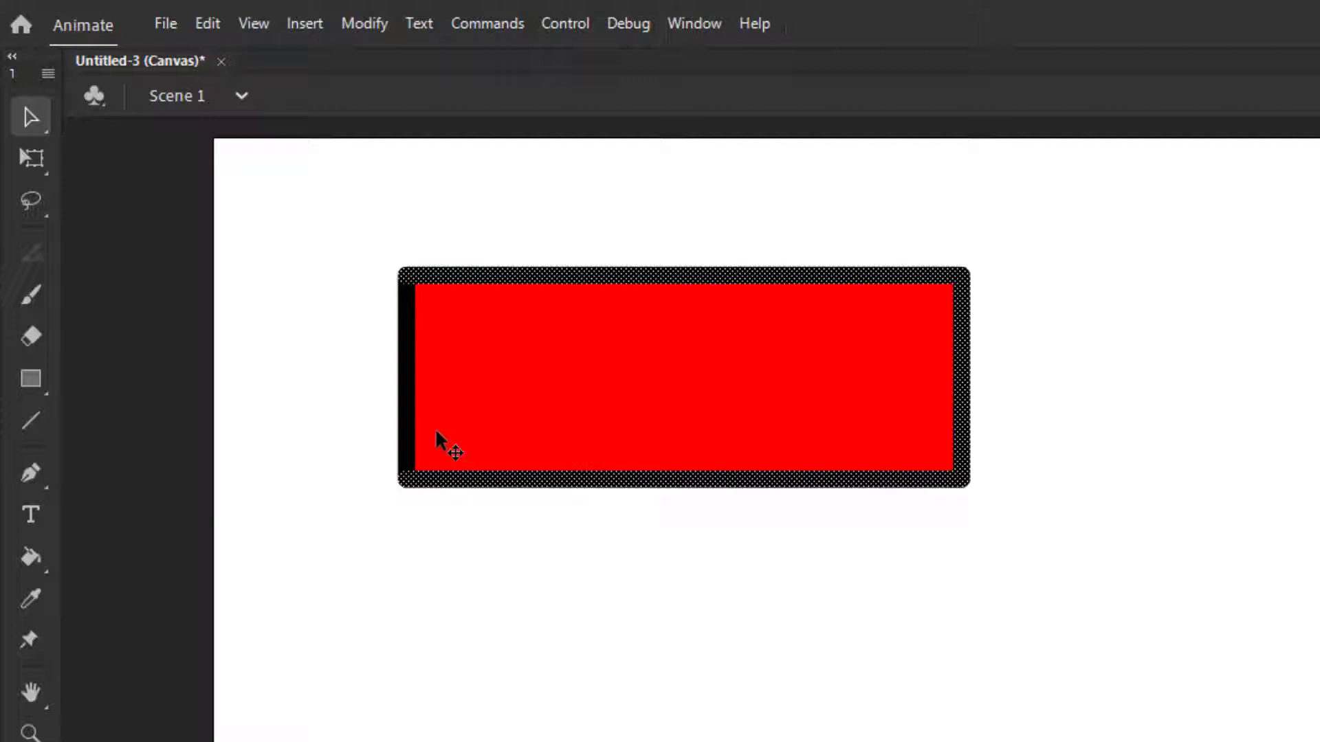
pyautogui.keyDown('shift'); pyautogui.click(407, 411); pyautogui.keyUp('shift')
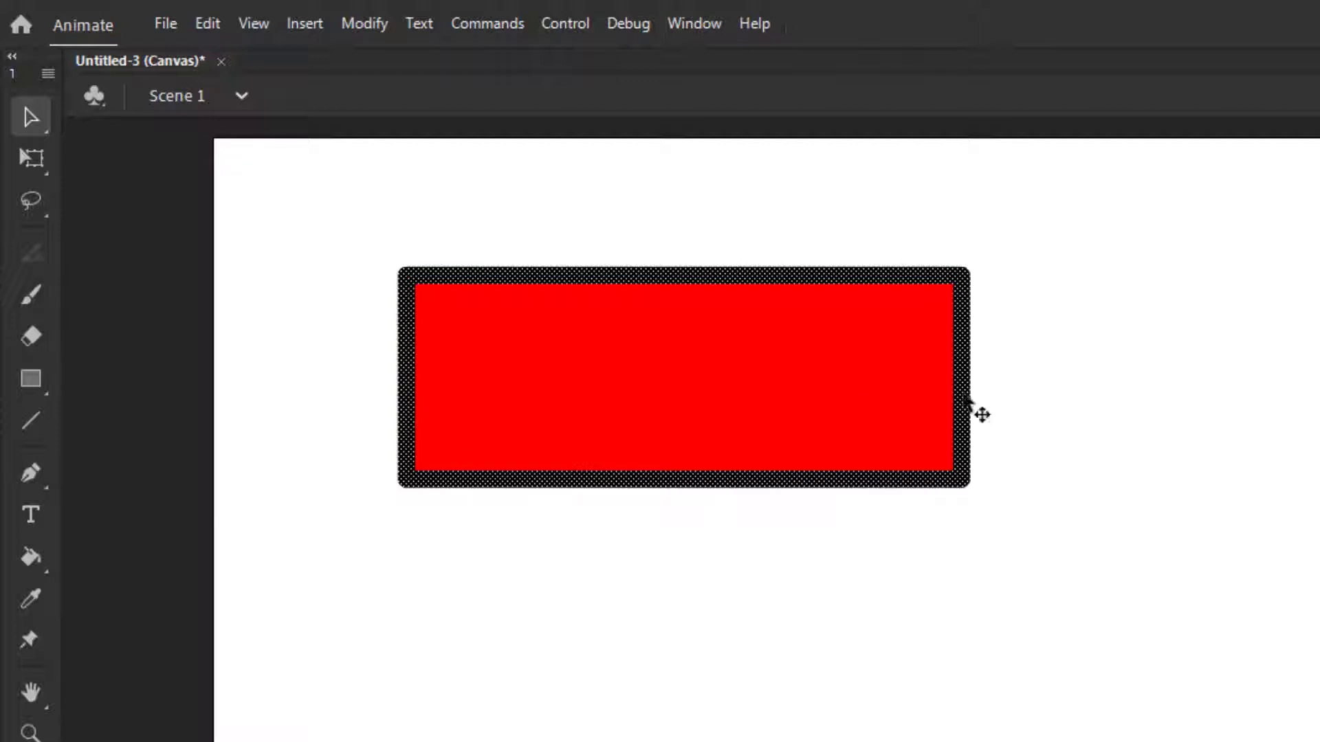
pyautogui.click(1247, 428)
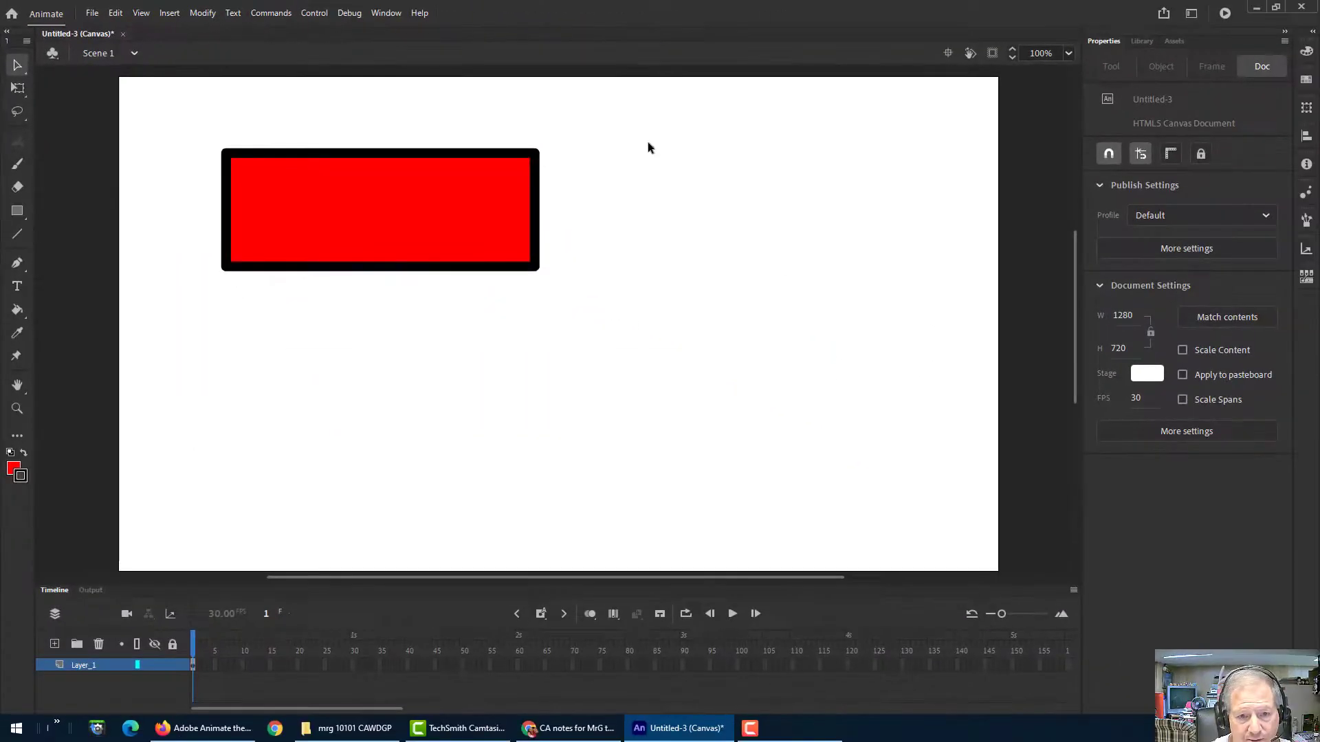
# Step: Select the rectangle's fill and stroke, and recolour the fill blue and the stroke magenta (#FF00FF)
pyautogui.doubleClick(419, 203)
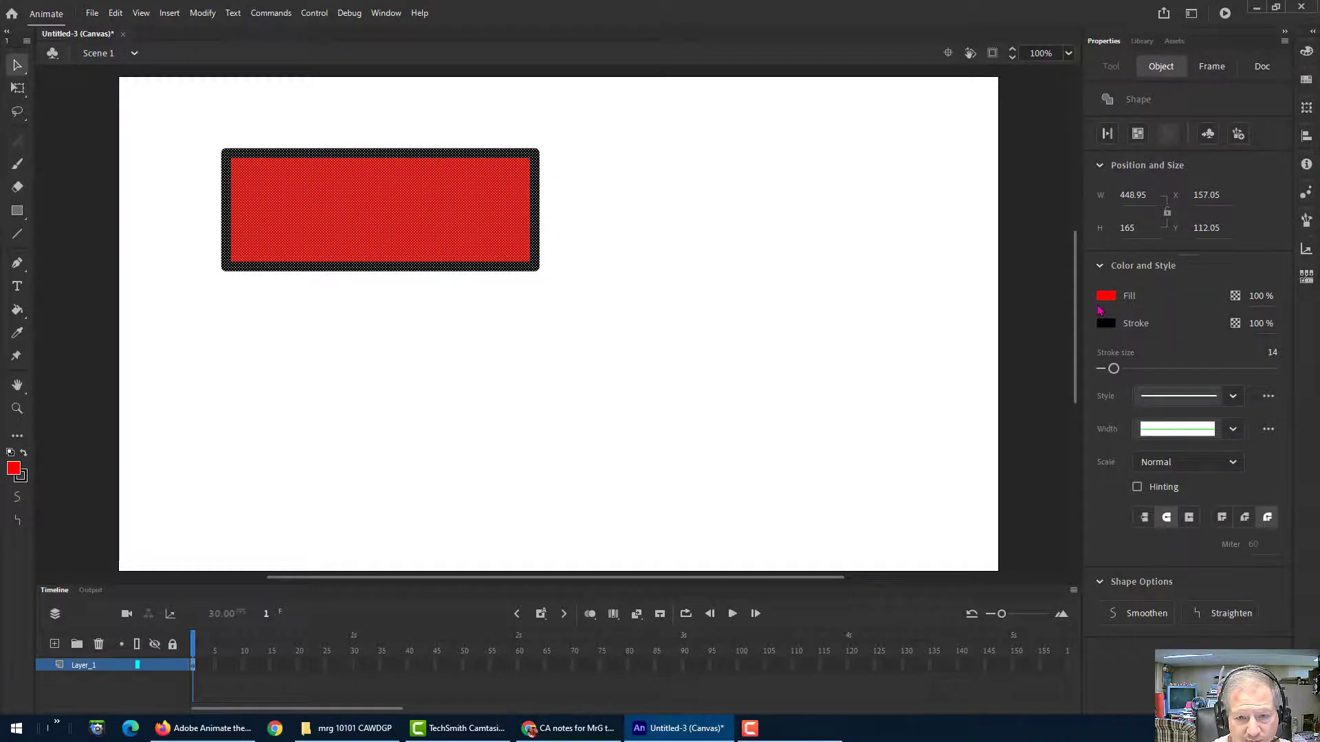
pyautogui.click(1102, 300)
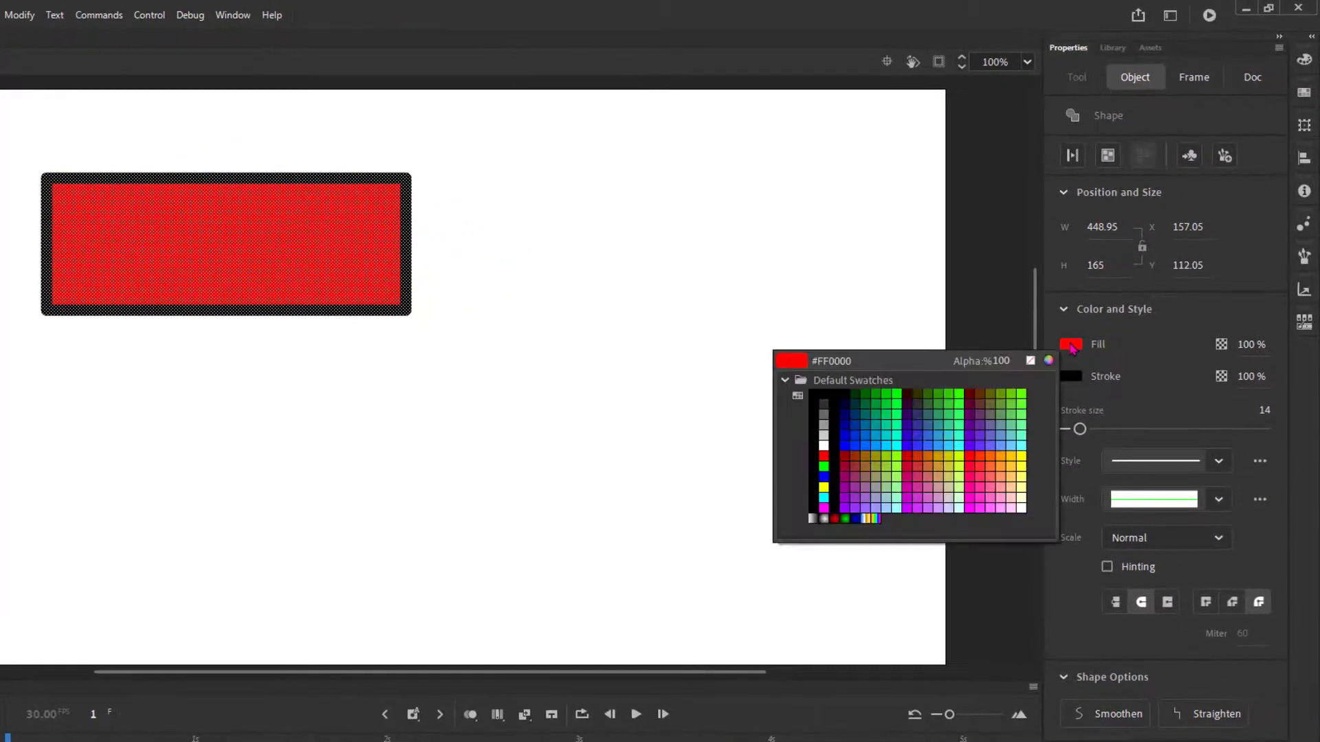
pyautogui.click(823, 477)
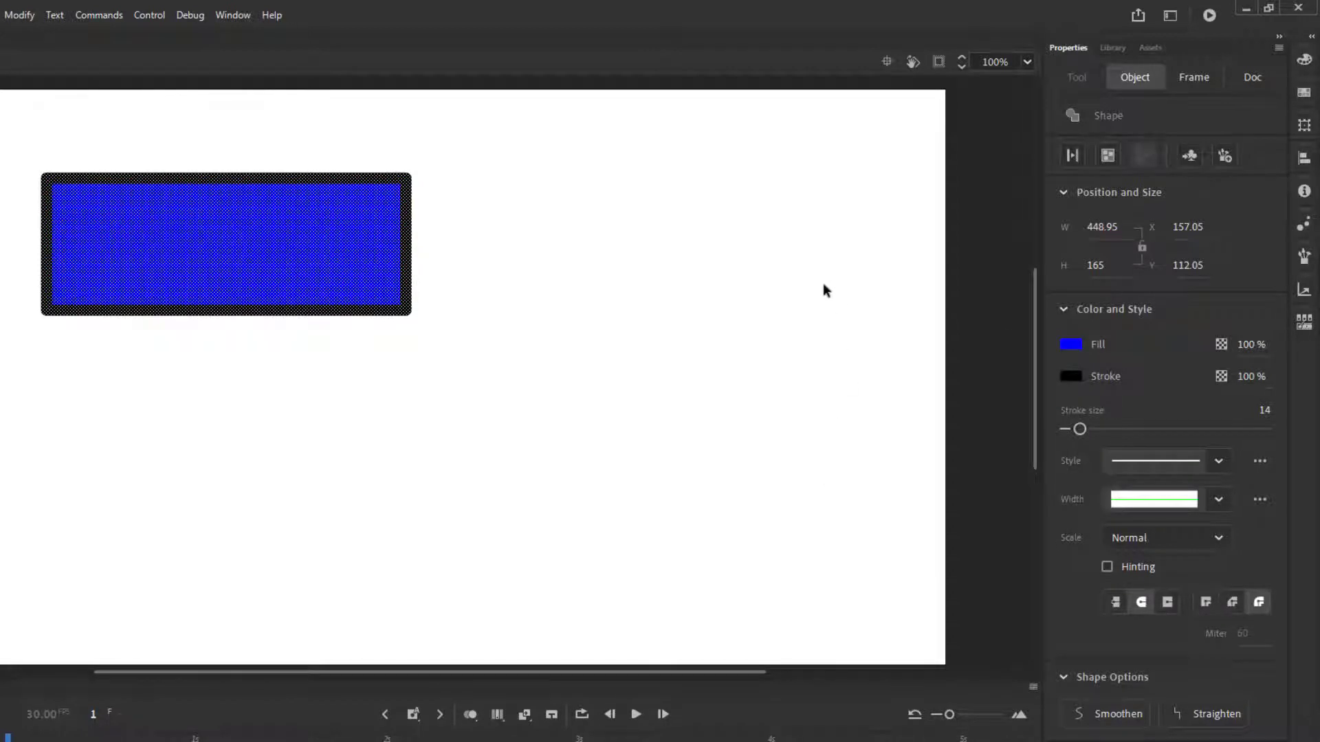
pyautogui.click(1076, 378)
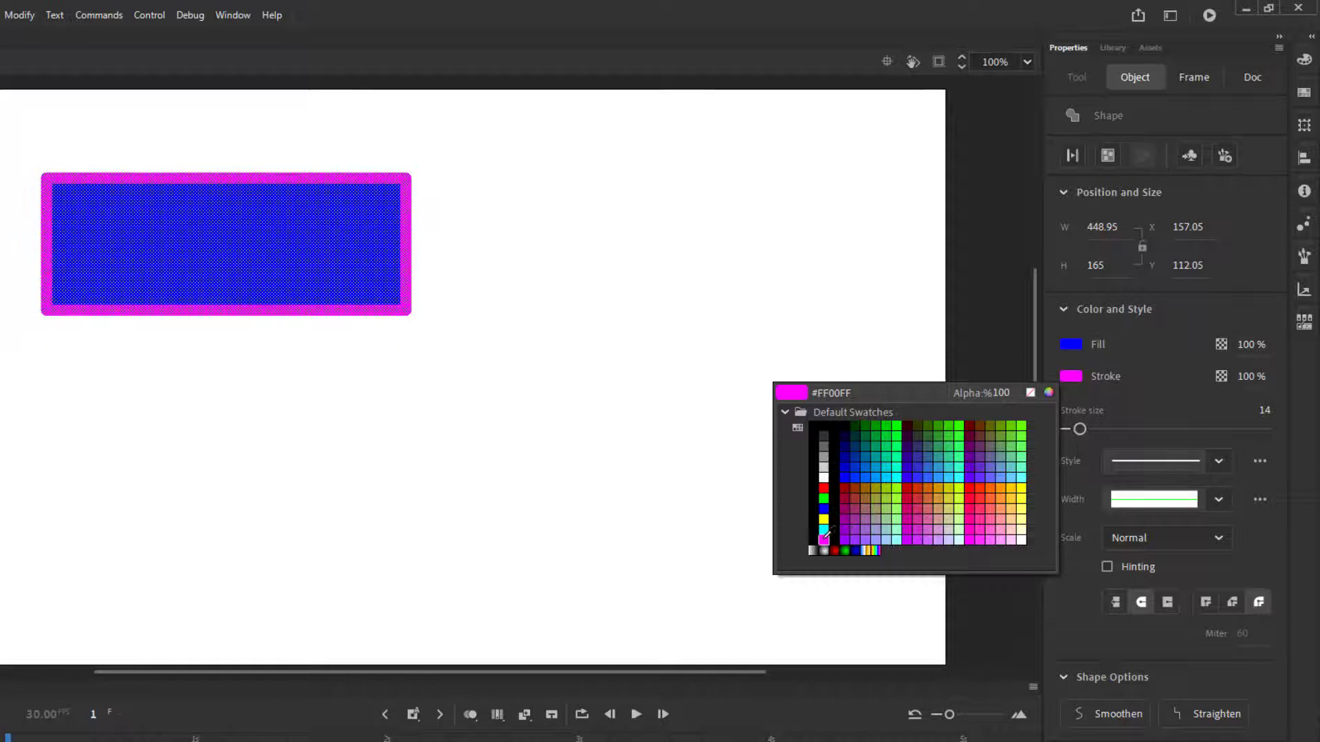
pyautogui.click(823, 540)
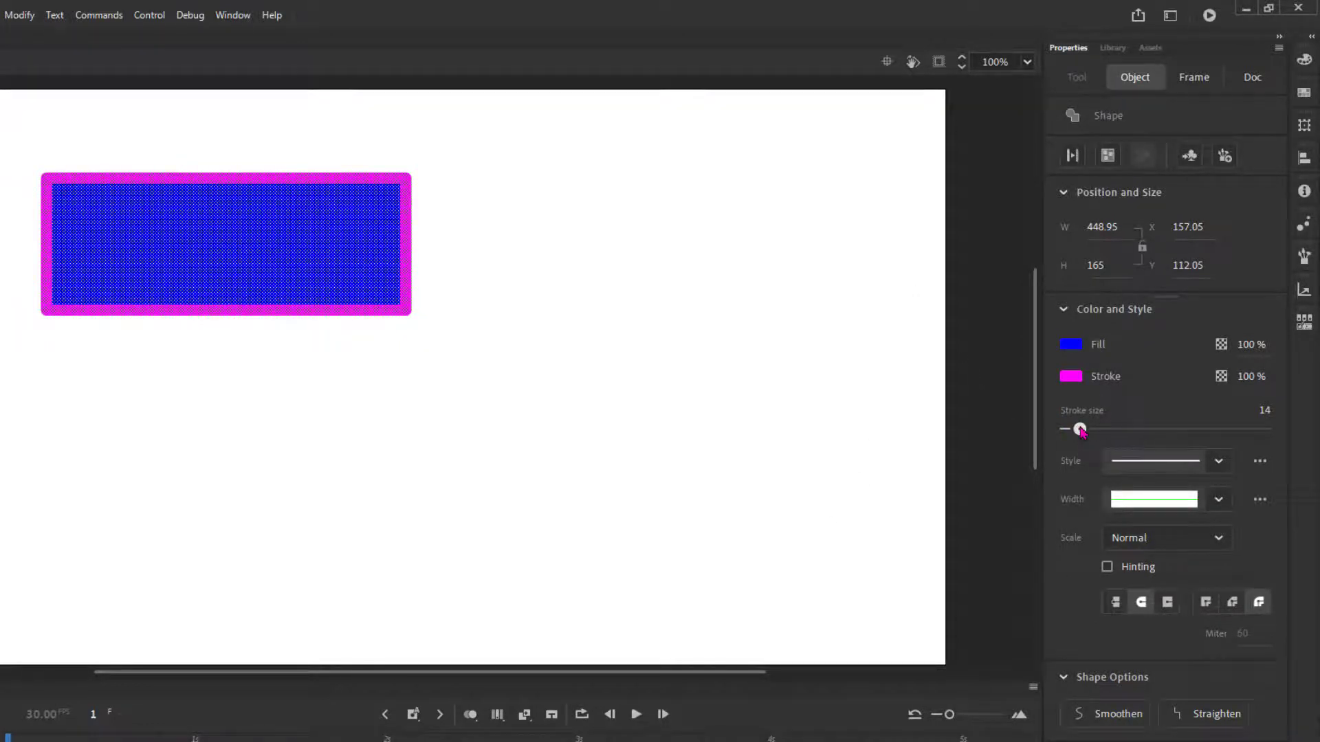
# Step: Try the rectangle's stroke at size 0.1, and set the stroke size to 9
pyautogui.moveTo(1080, 430)
pyautogui.mouseDown()
pyautogui.moveTo(1126, 431)
pyautogui.moveTo(1066, 430)
pyautogui.mouseUp()
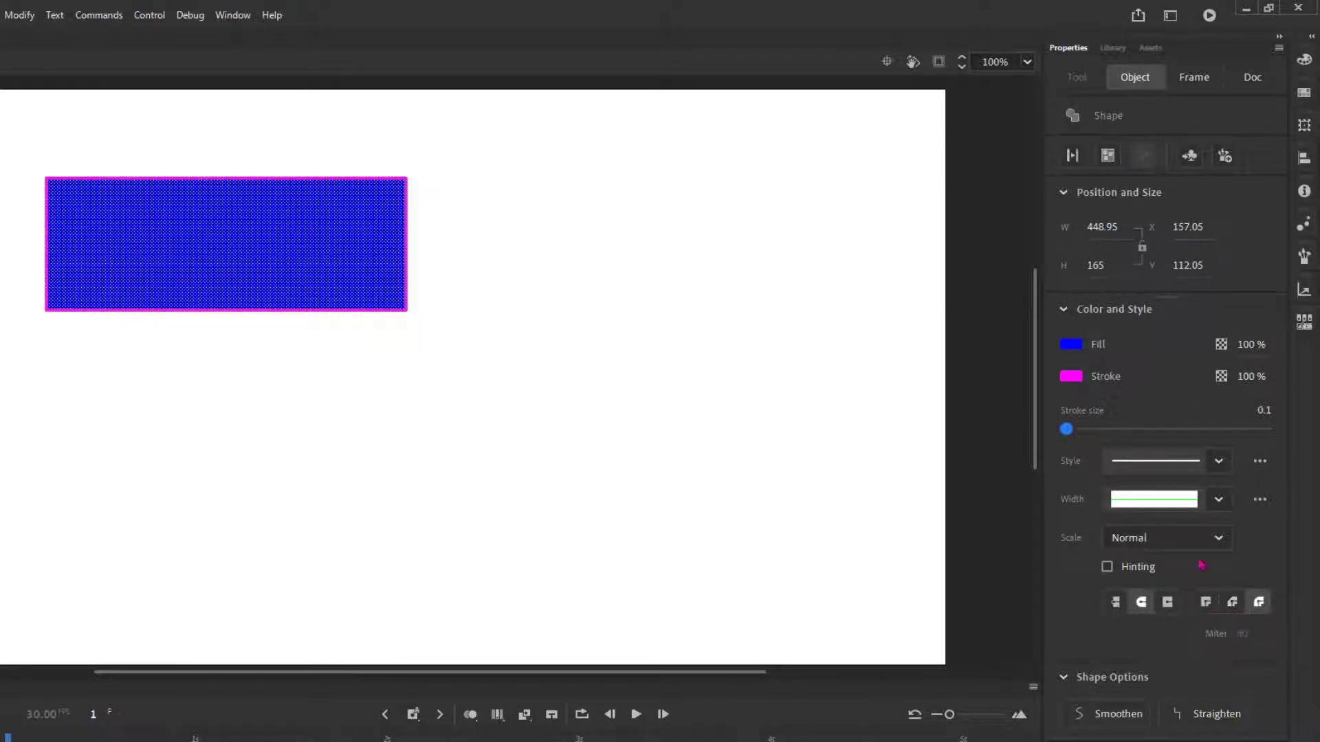
pyautogui.click(473, 212)
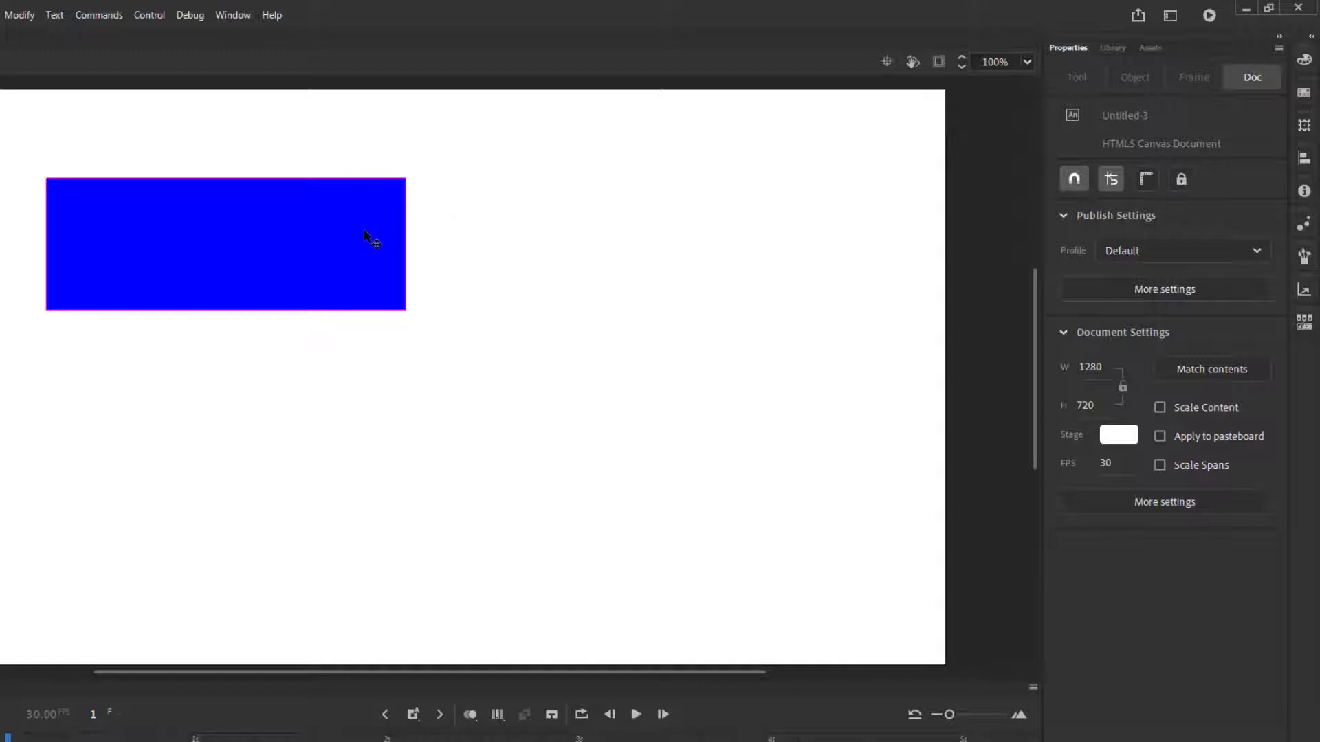
pyautogui.doubleClick(348, 277)
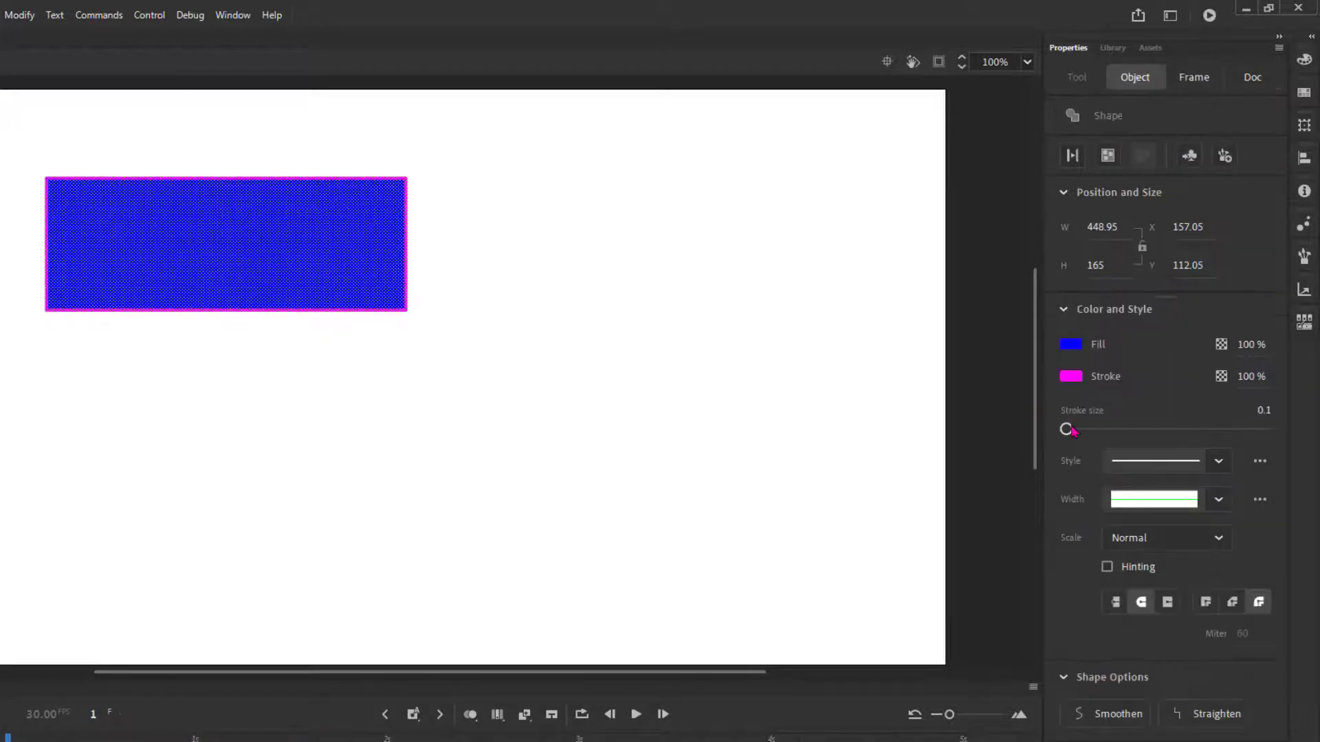
pyautogui.moveTo(1070, 429); pyautogui.dragTo(1075, 431)
pyautogui.click(828, 433)
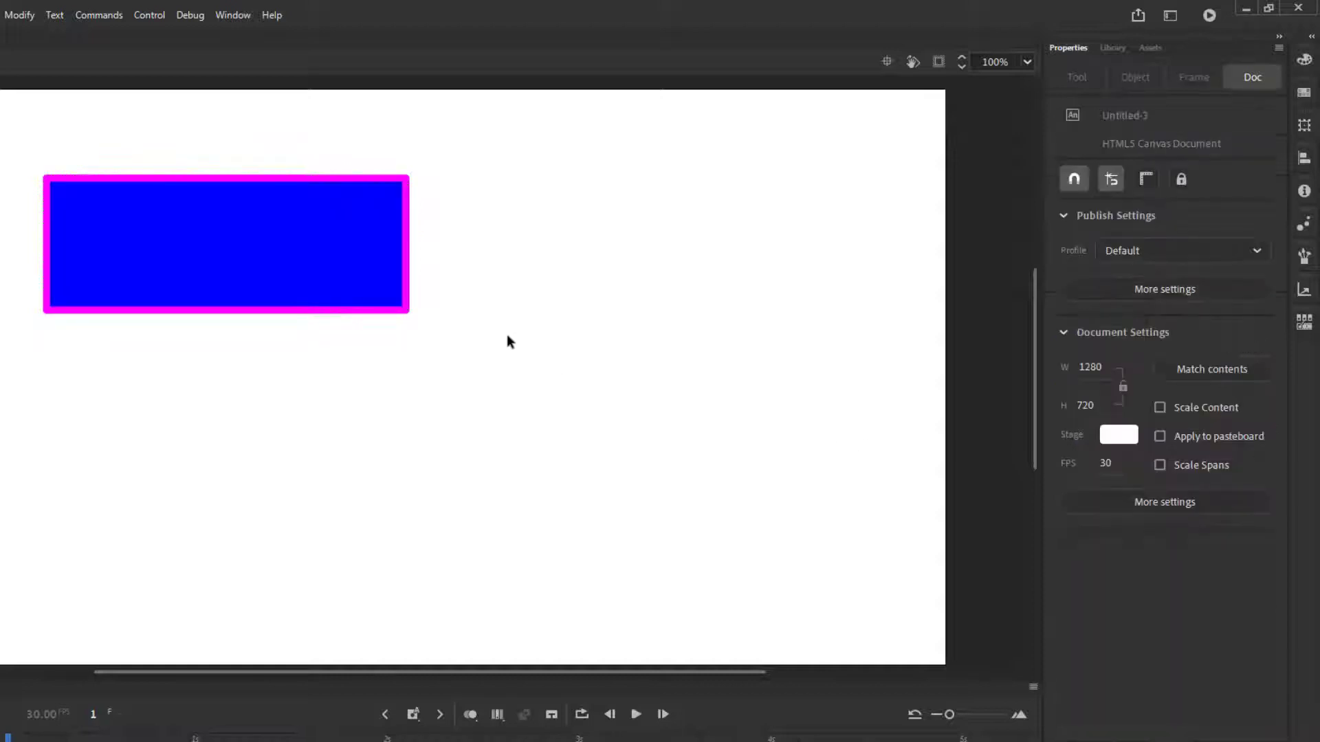
# Step: Try the bevel and miter joins on the rectangle's stroke and restore the round join
pyautogui.click(330, 263)
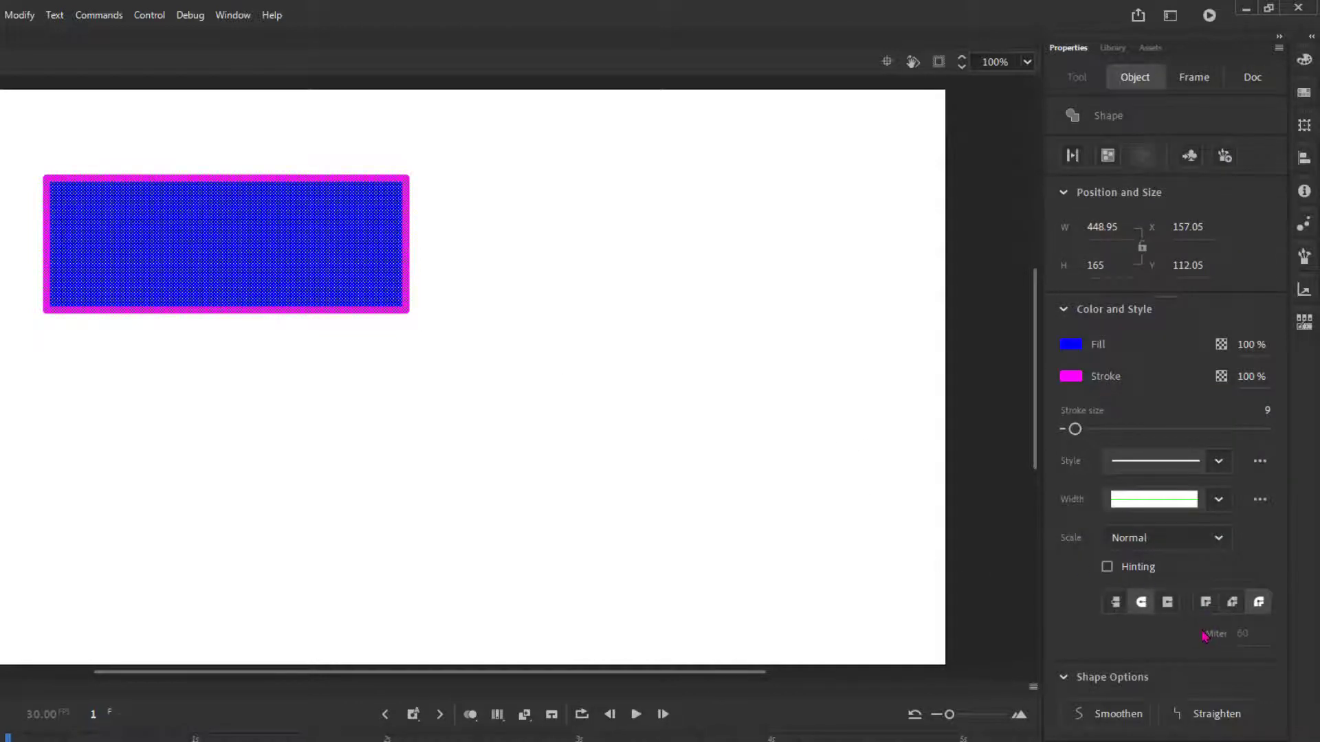
pyautogui.click(1237, 604)
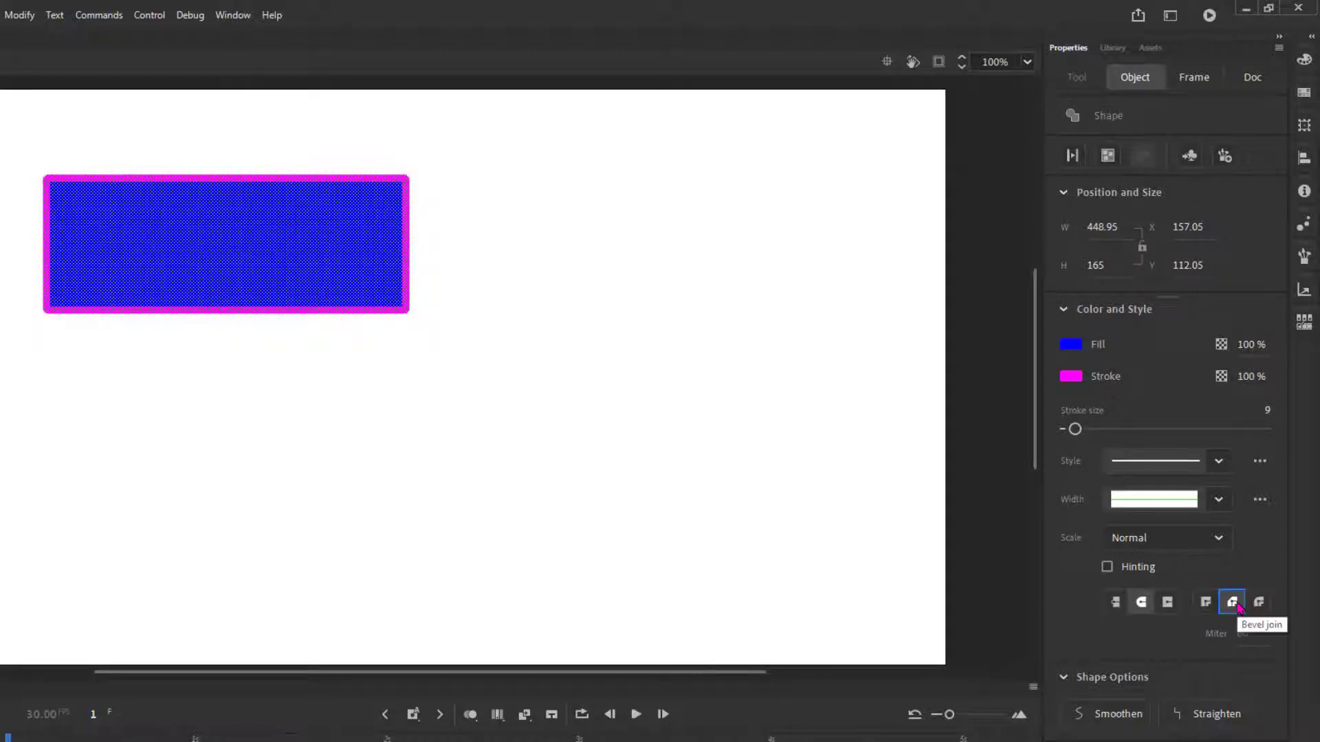
pyautogui.click(1259, 604)
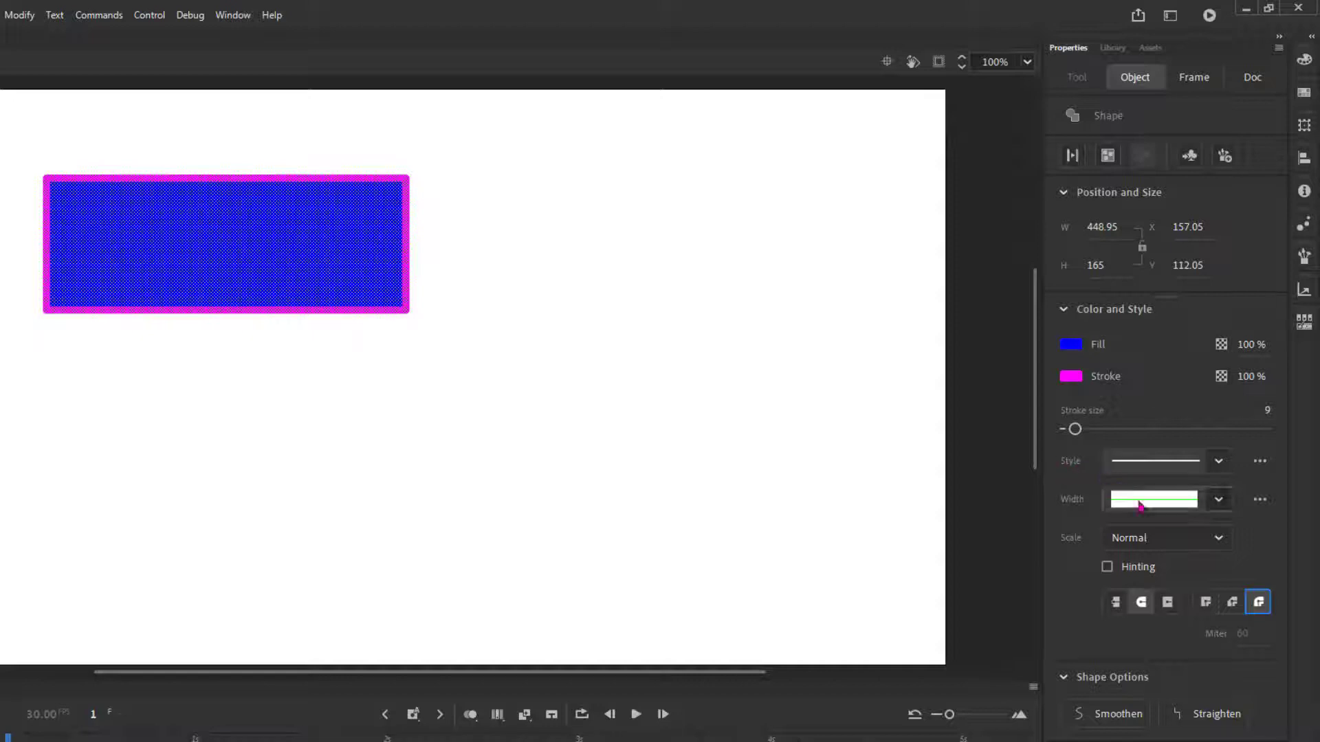
pyautogui.click(1207, 605)
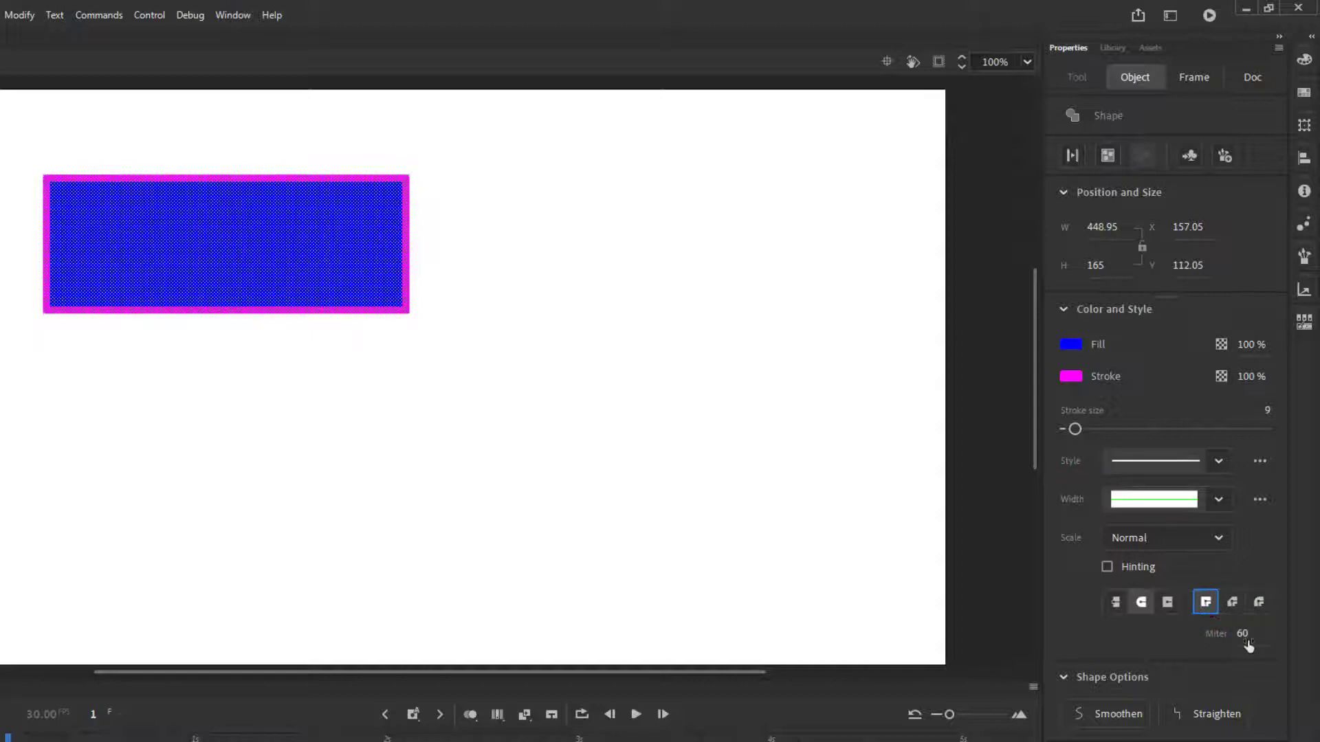
pyautogui.click(1258, 605)
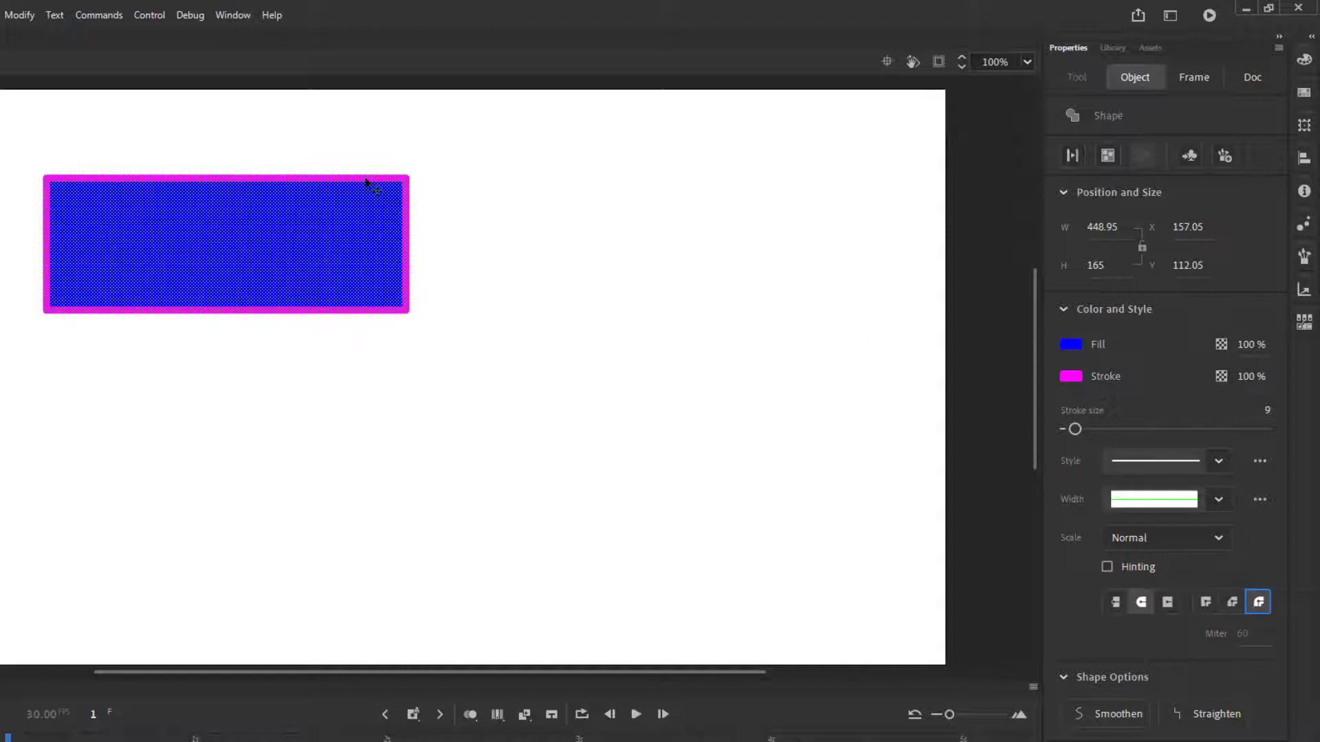
# Step: Try the bevel join on the rectangle's stroke and set the join to miter, checking the upper-right corner up close
pyautogui.hotkey('ctrl', '=')
pyautogui.hotkey('ctrl', '=')
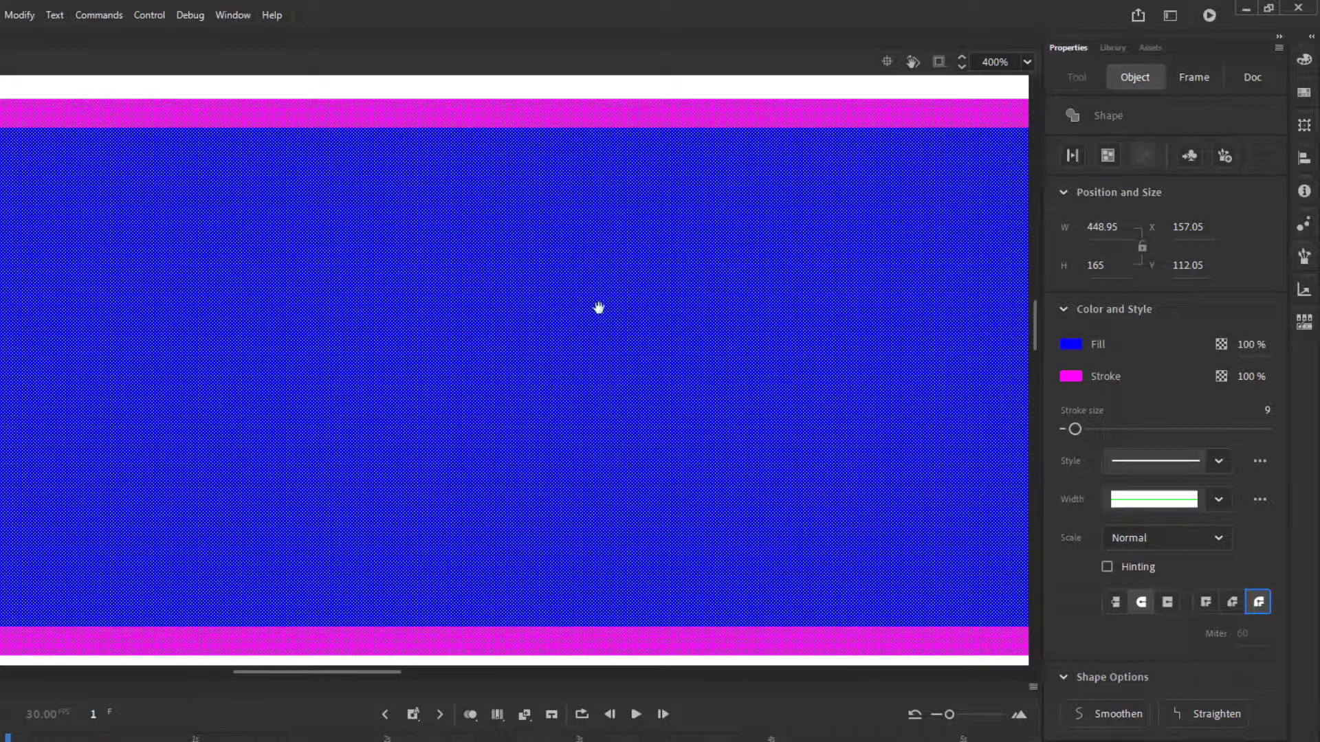
pyautogui.moveTo(783, 406); pyautogui.dragTo(360, 439)
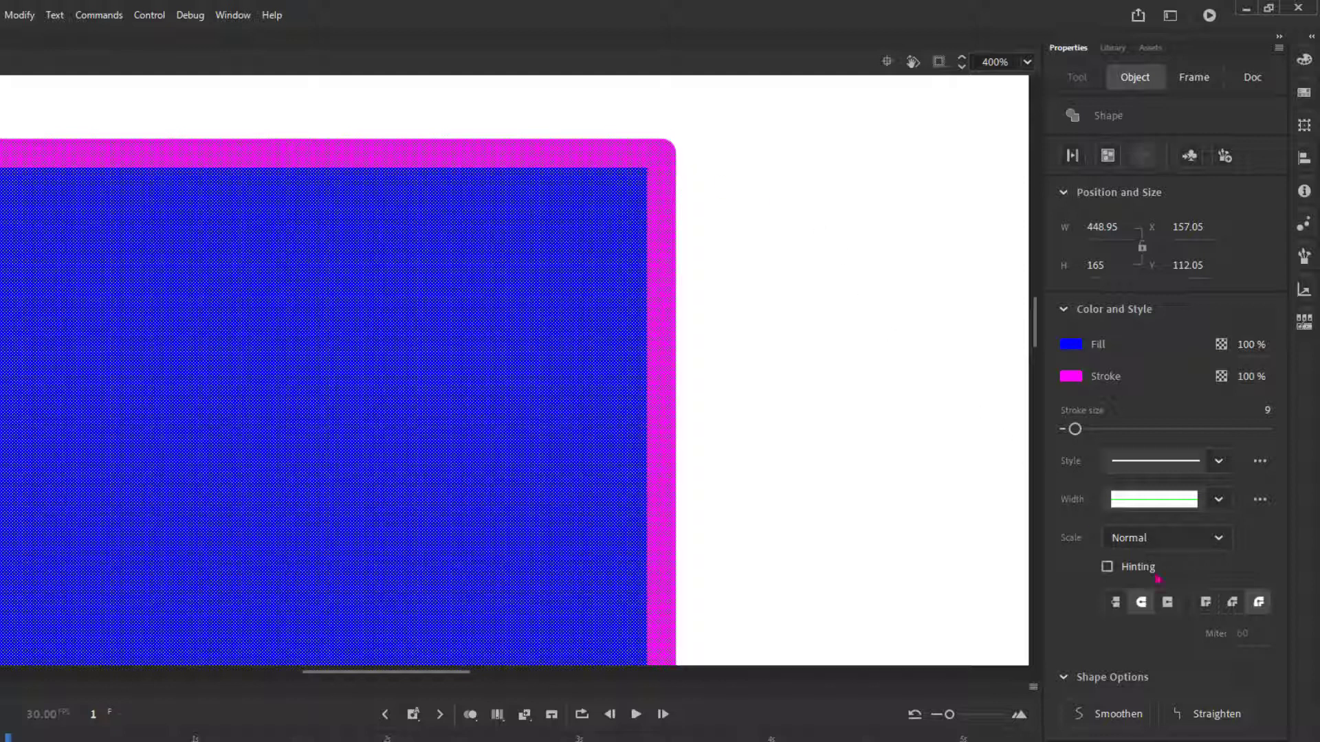
pyautogui.click(1233, 603)
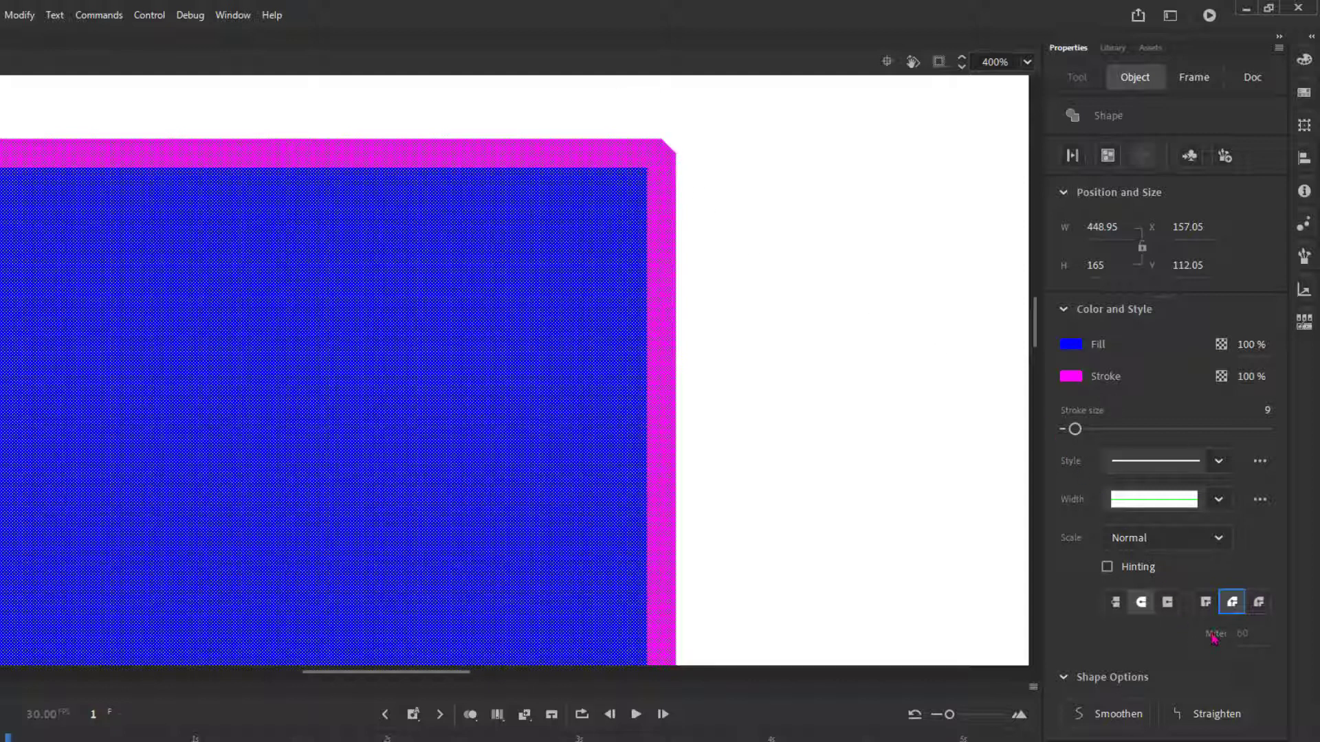
pyautogui.click(1207, 605)
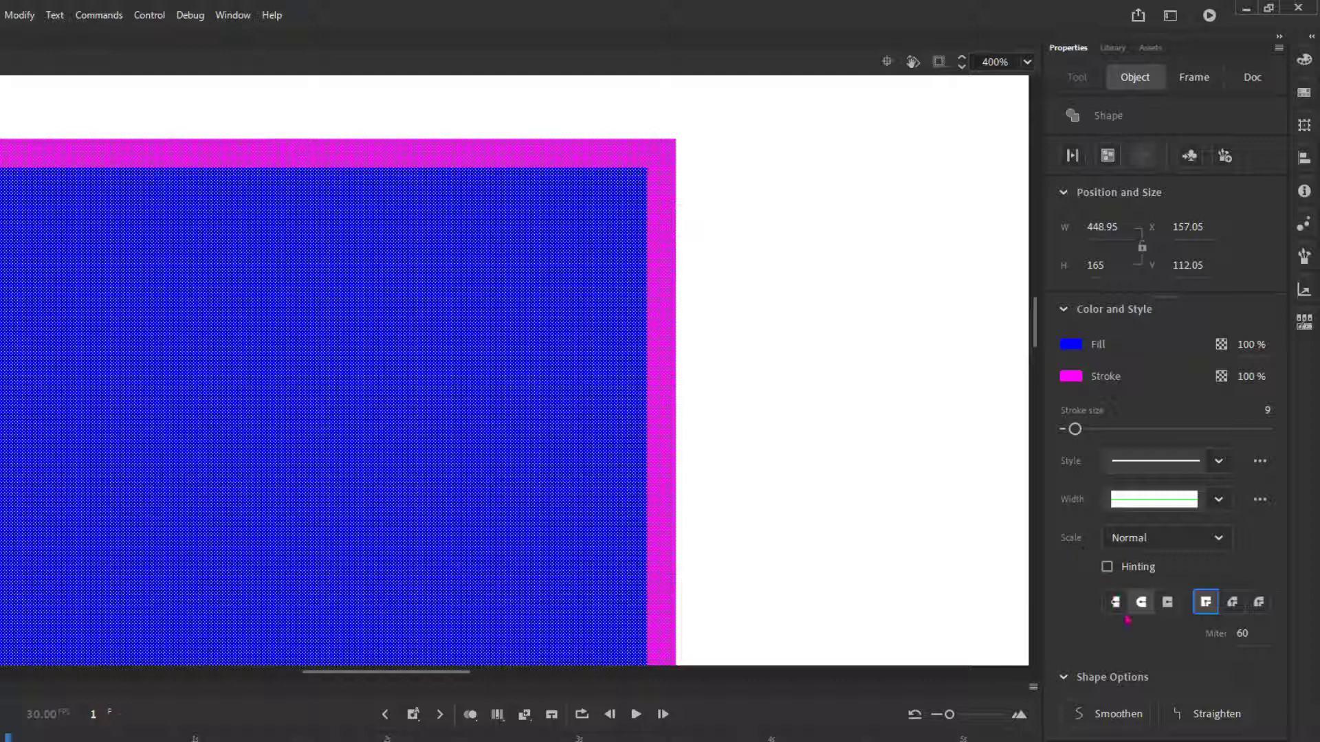
# Step: Give the rectangle's stroke square caps, clear the selection, and delete the stroke segment along its right side
pyautogui.click(1167, 602)
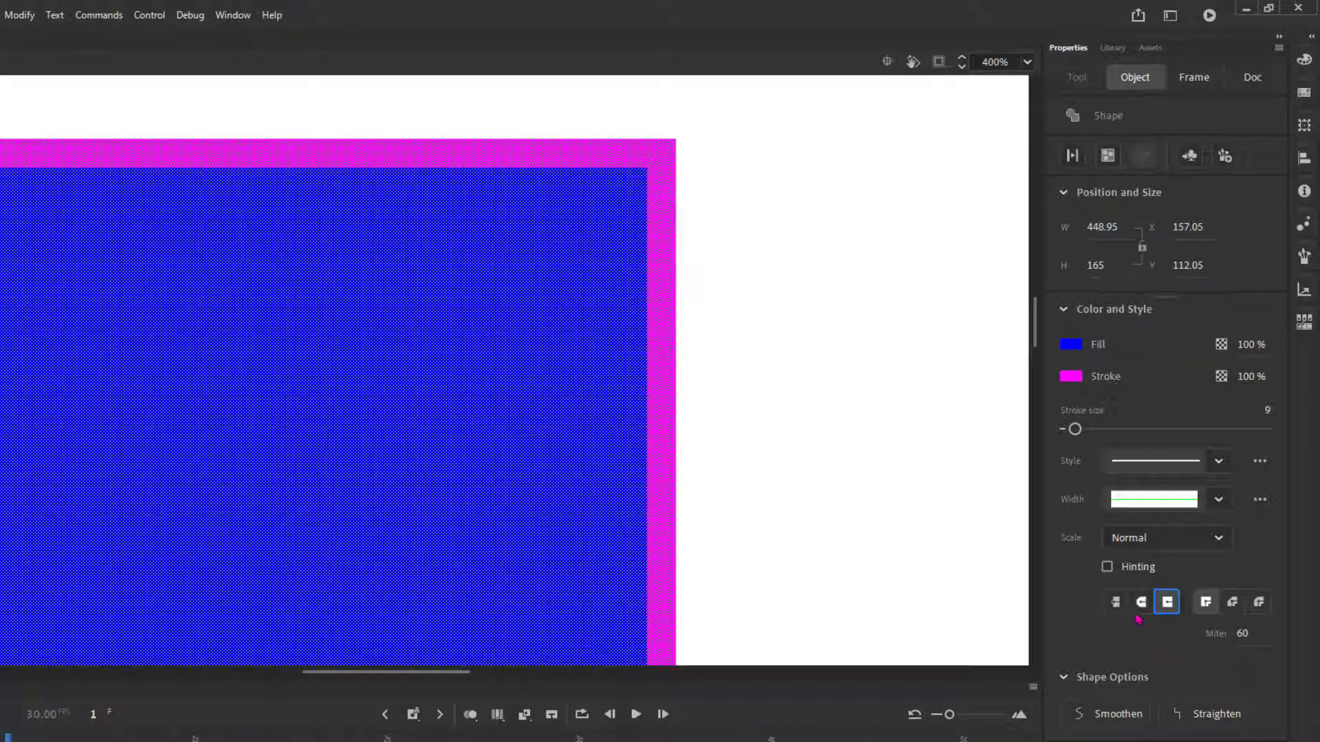
pyautogui.click(824, 304)
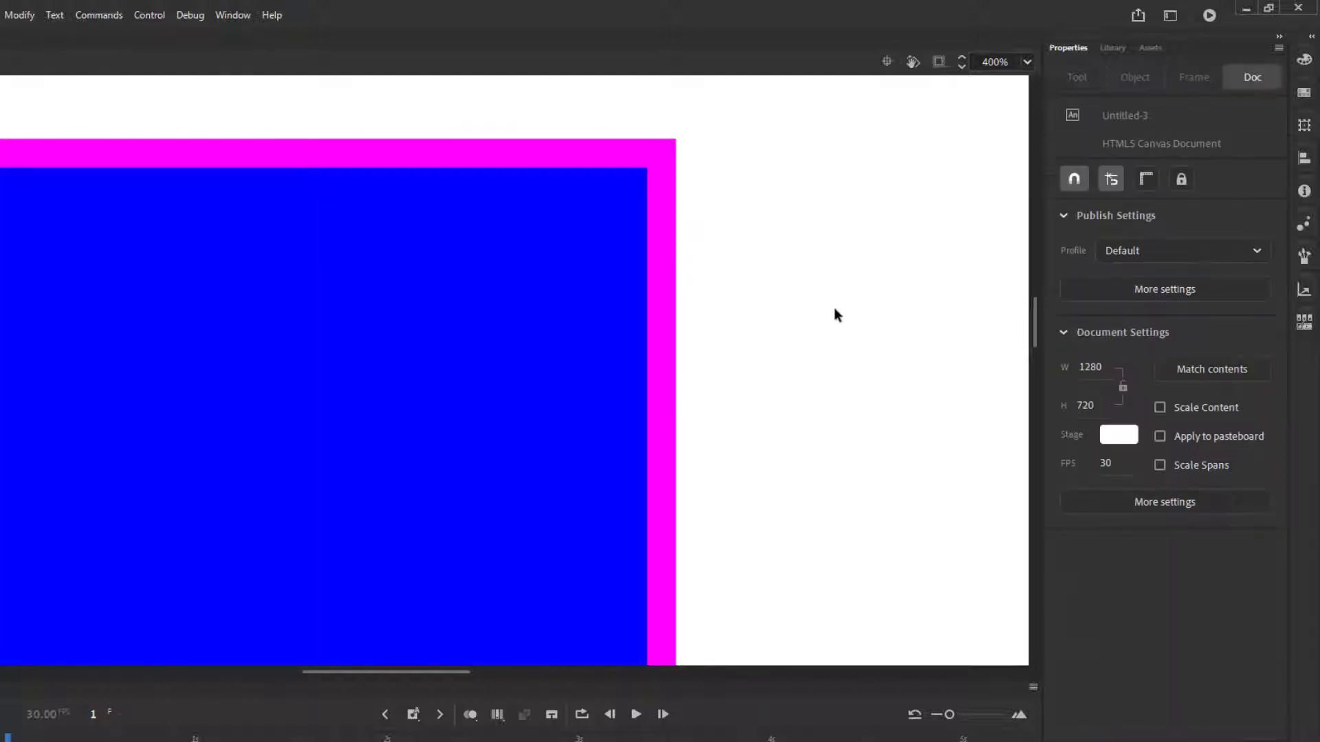
pyautogui.click(670, 274)
pyautogui.press('Delete')
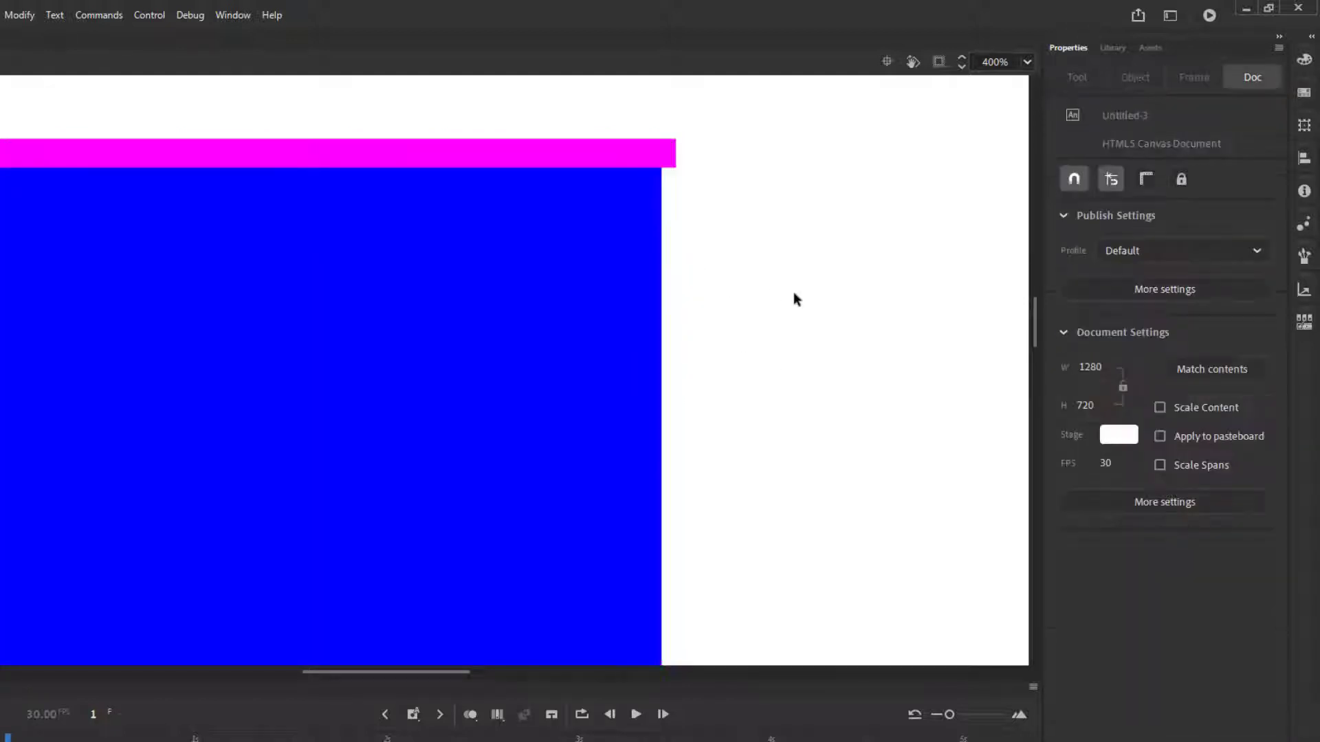
# Step: Try the round and flat caps on the rectangle's top stroke segment and restore the square cap
pyautogui.click(607, 153)
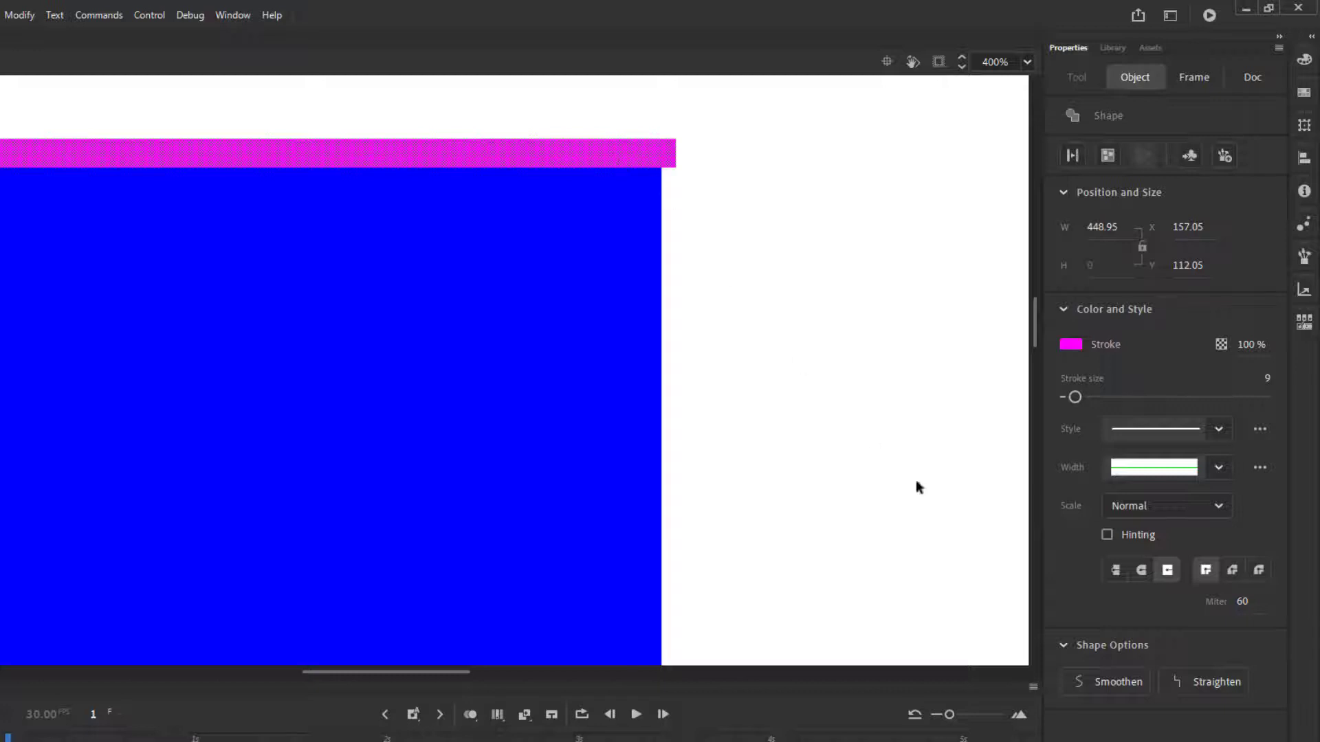
pyautogui.click(1144, 576)
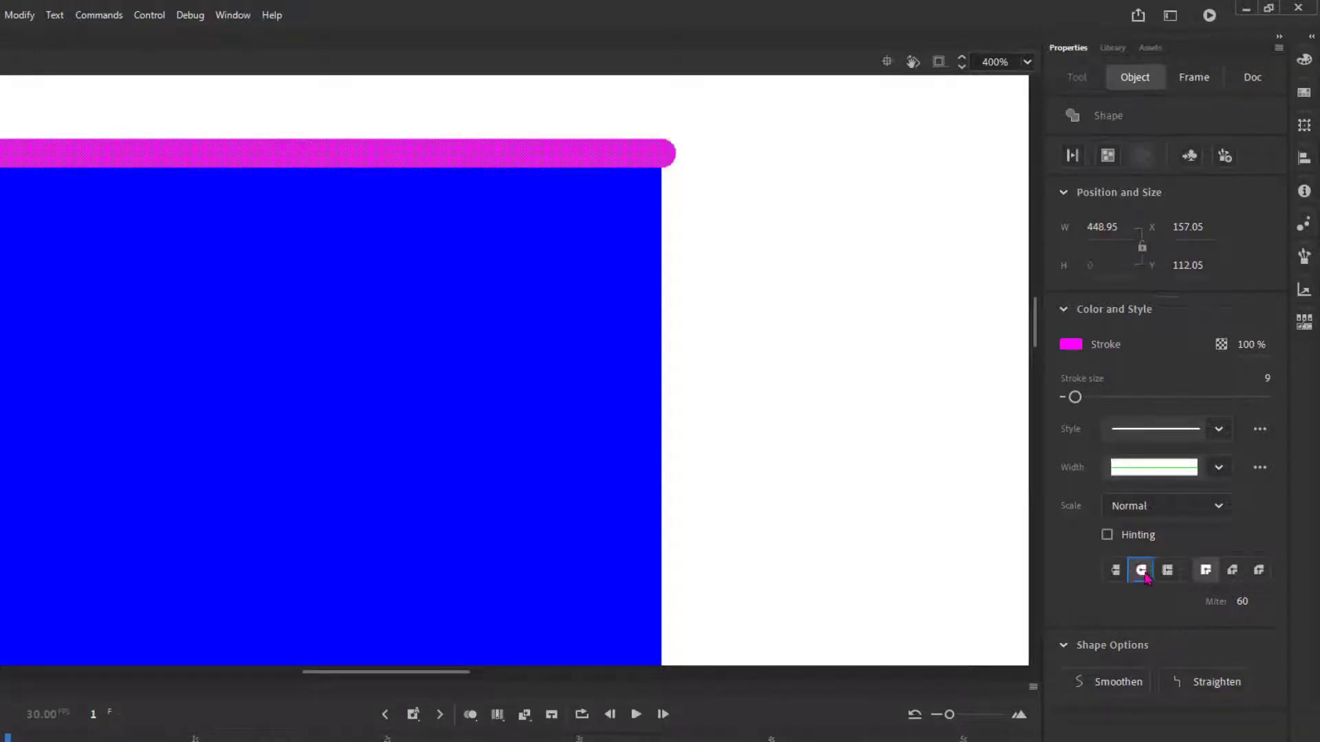
pyautogui.click(1114, 576)
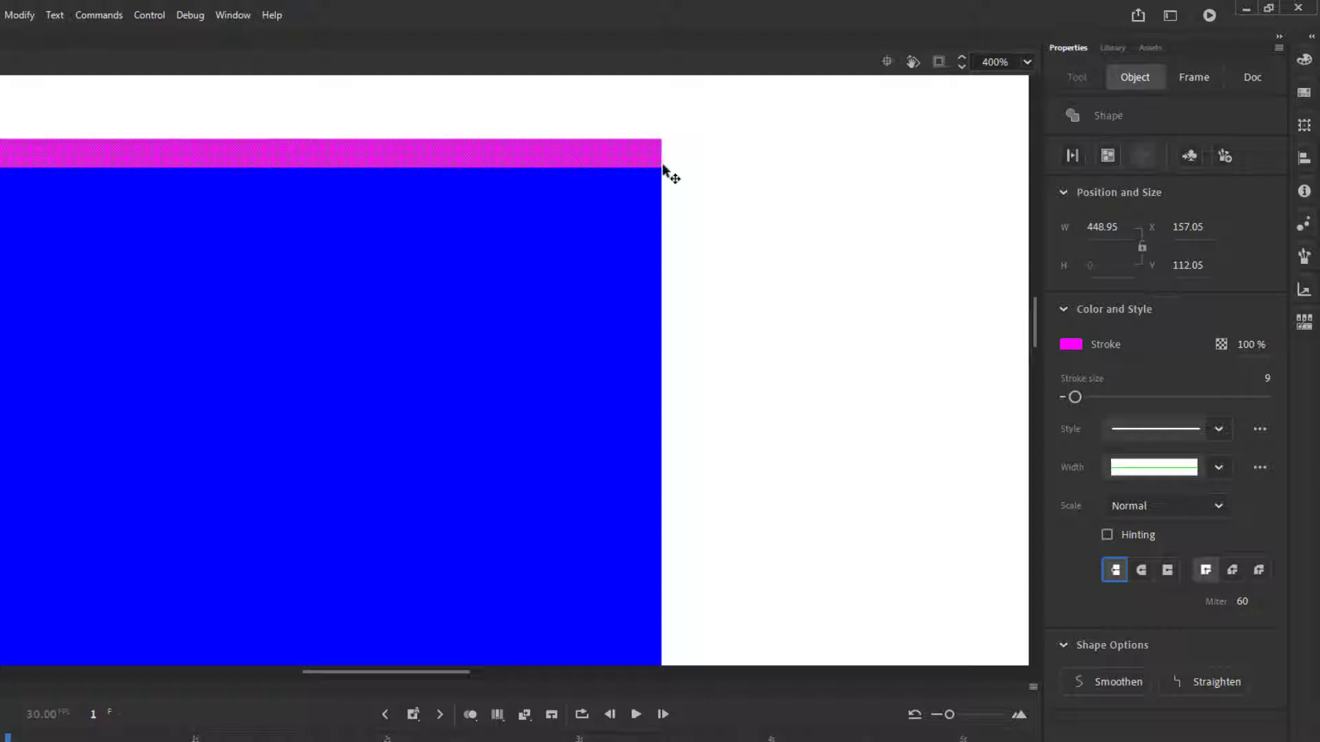
pyautogui.click(1144, 573)
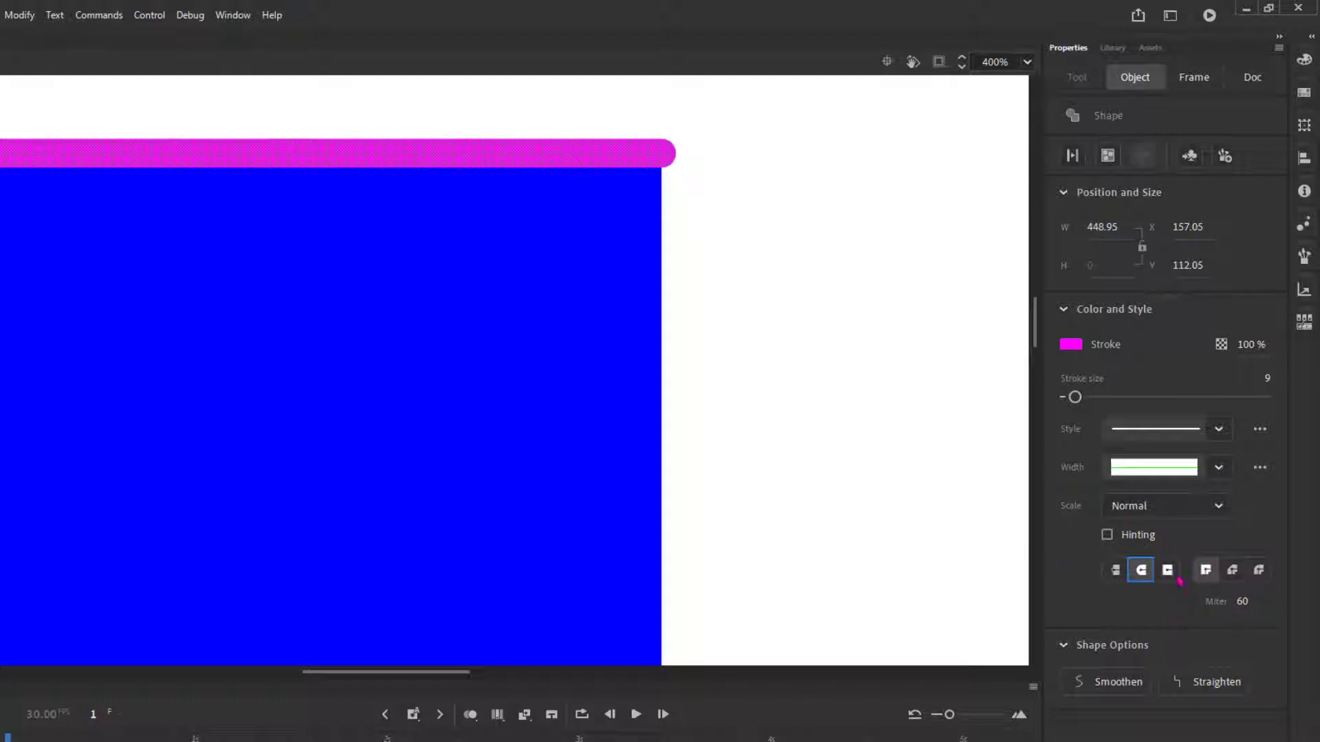
pyautogui.click(1172, 577)
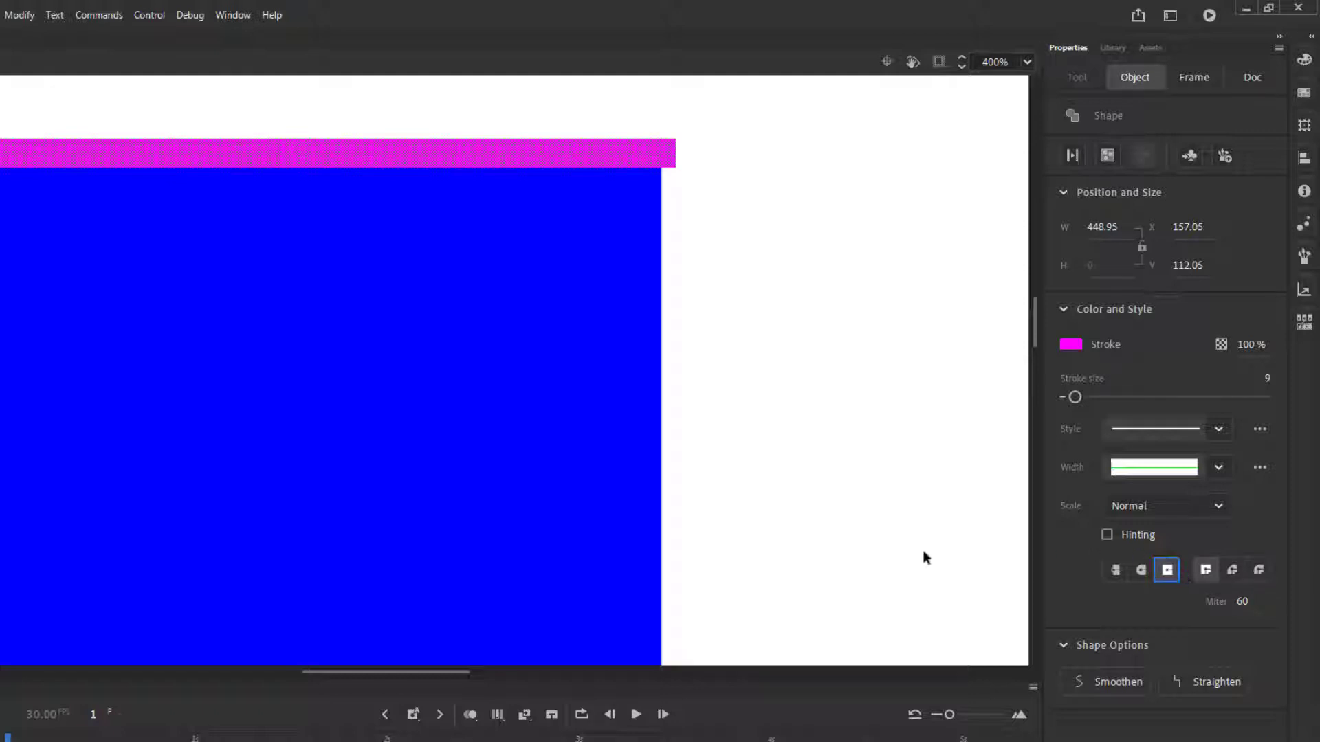
# Step: Draw a second blue rectangle to the right of the first one, with the stroke colour set to none
pyautogui.hotkey('ctrl', '-')
pyautogui.hotkey('ctrl', '-')
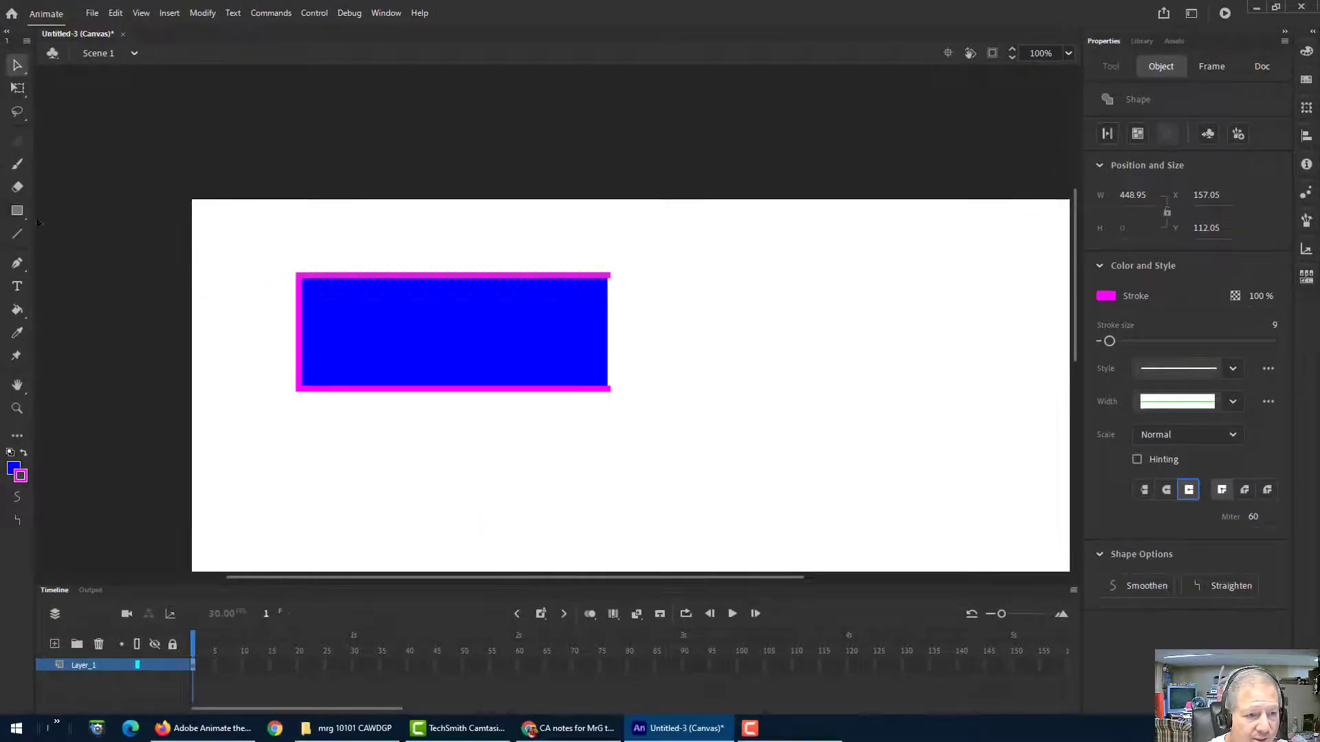
pyautogui.click(17, 210)
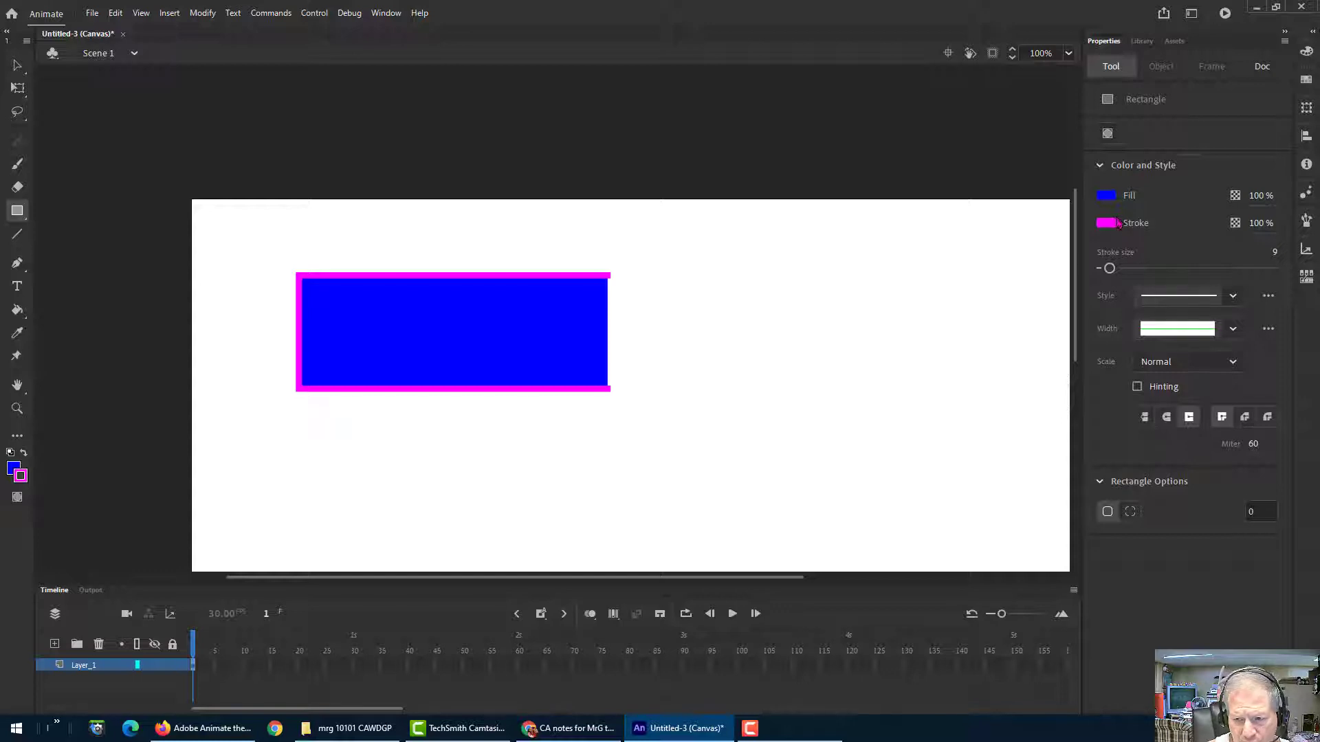
pyautogui.click(1106, 225)
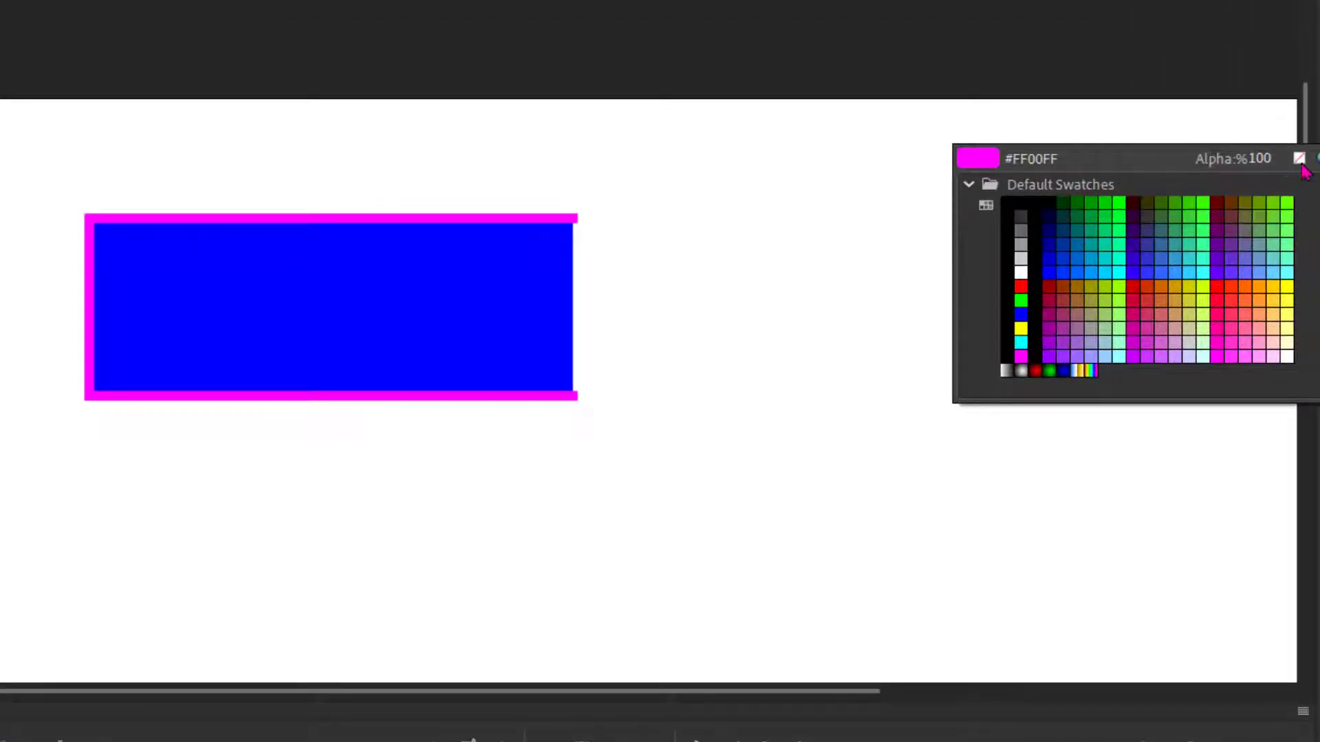
pyautogui.click(1299, 158)
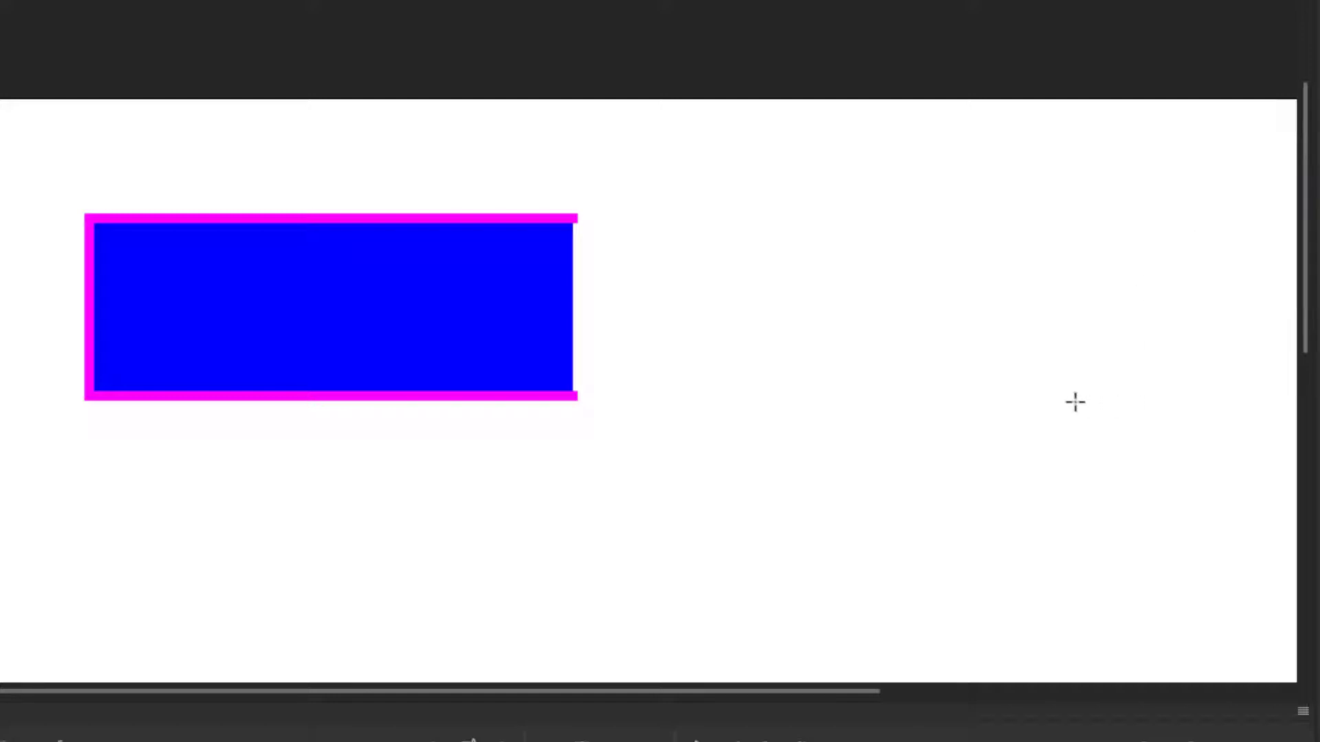
pyautogui.moveTo(705, 237); pyautogui.dragTo(1120, 427)
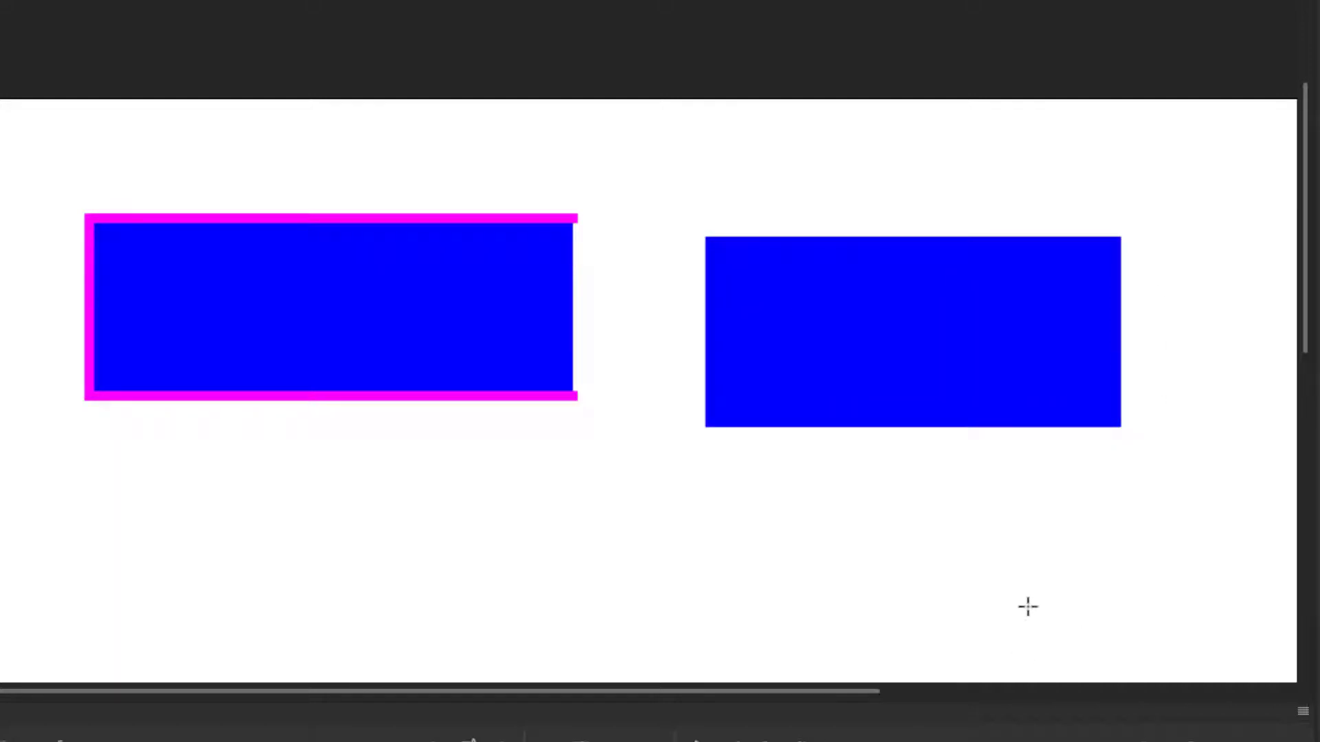
# Step: Set the stroke colour to red (#FF0000) and outline the strokeless right-hand rectangle with the Ink Bottle tool
pyautogui.click(1319, 134)
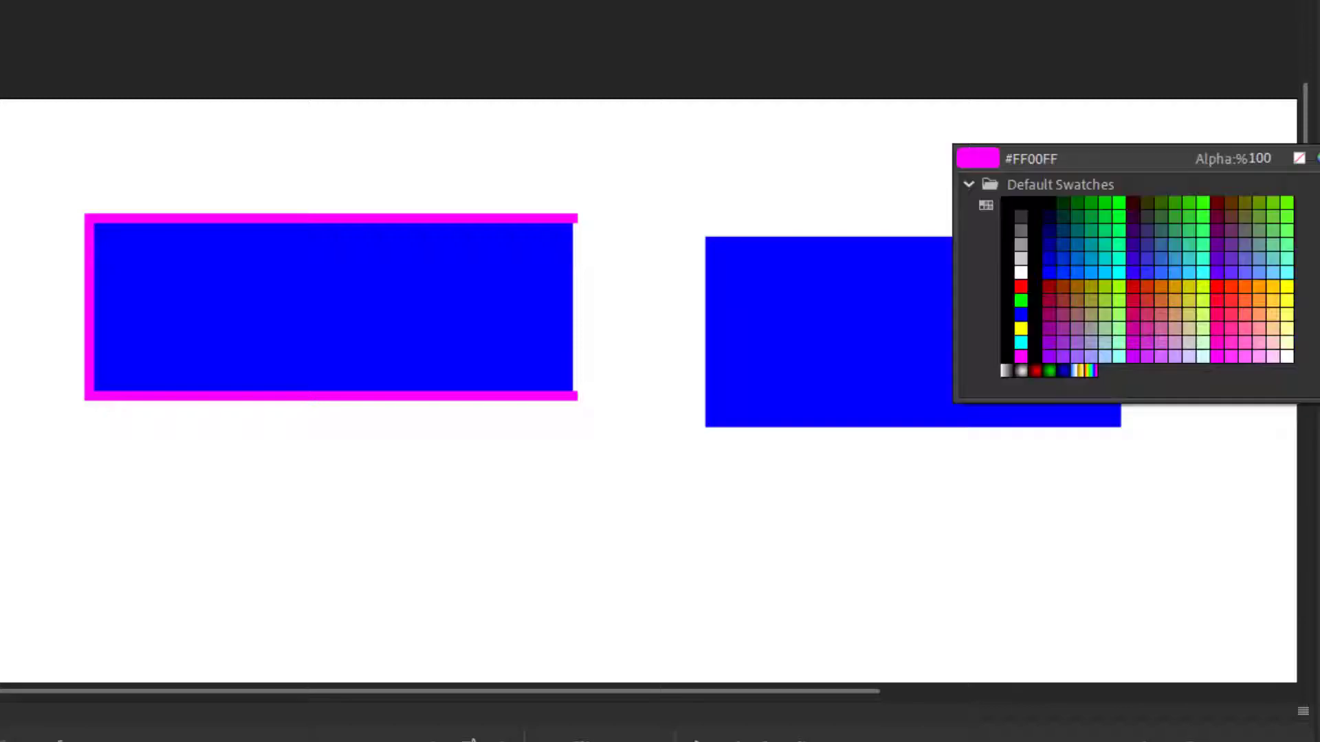
pyautogui.click(1022, 281)
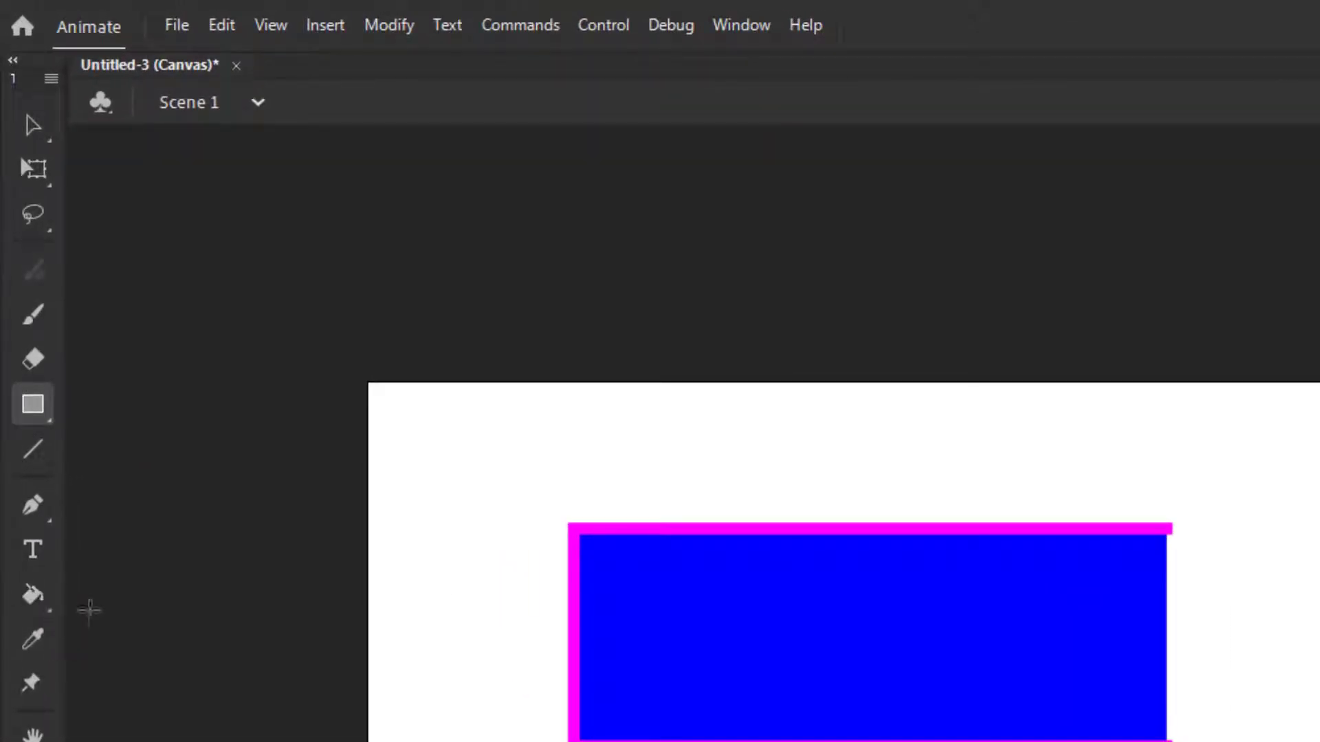
pyautogui.click(48, 612)
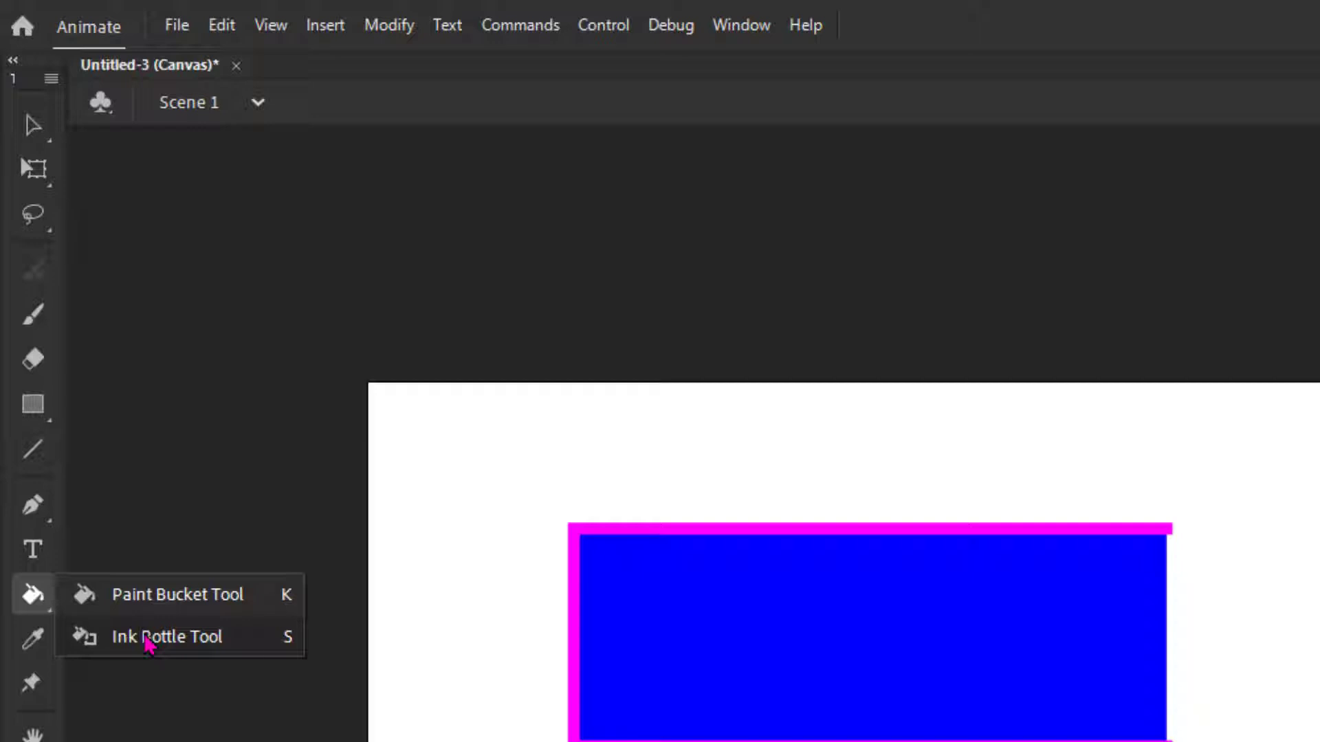
pyautogui.click(149, 644)
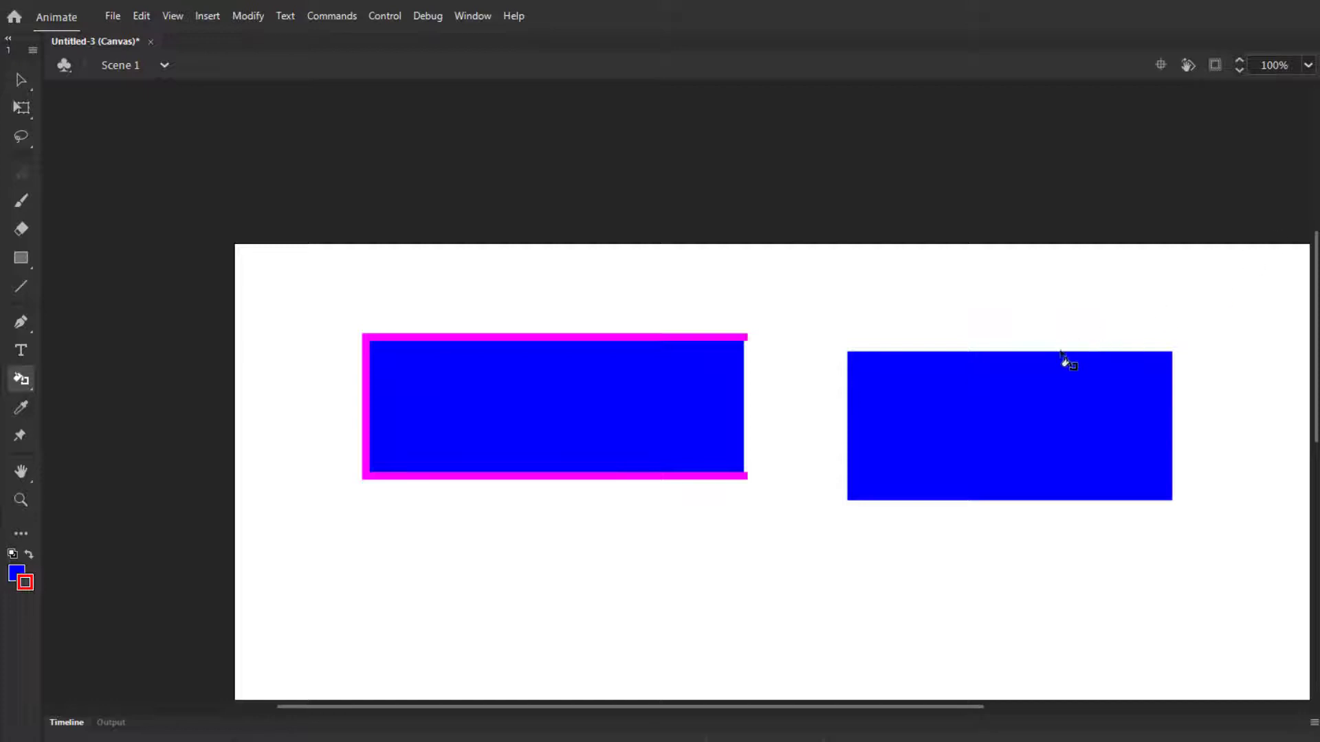
pyautogui.click(1059, 354)
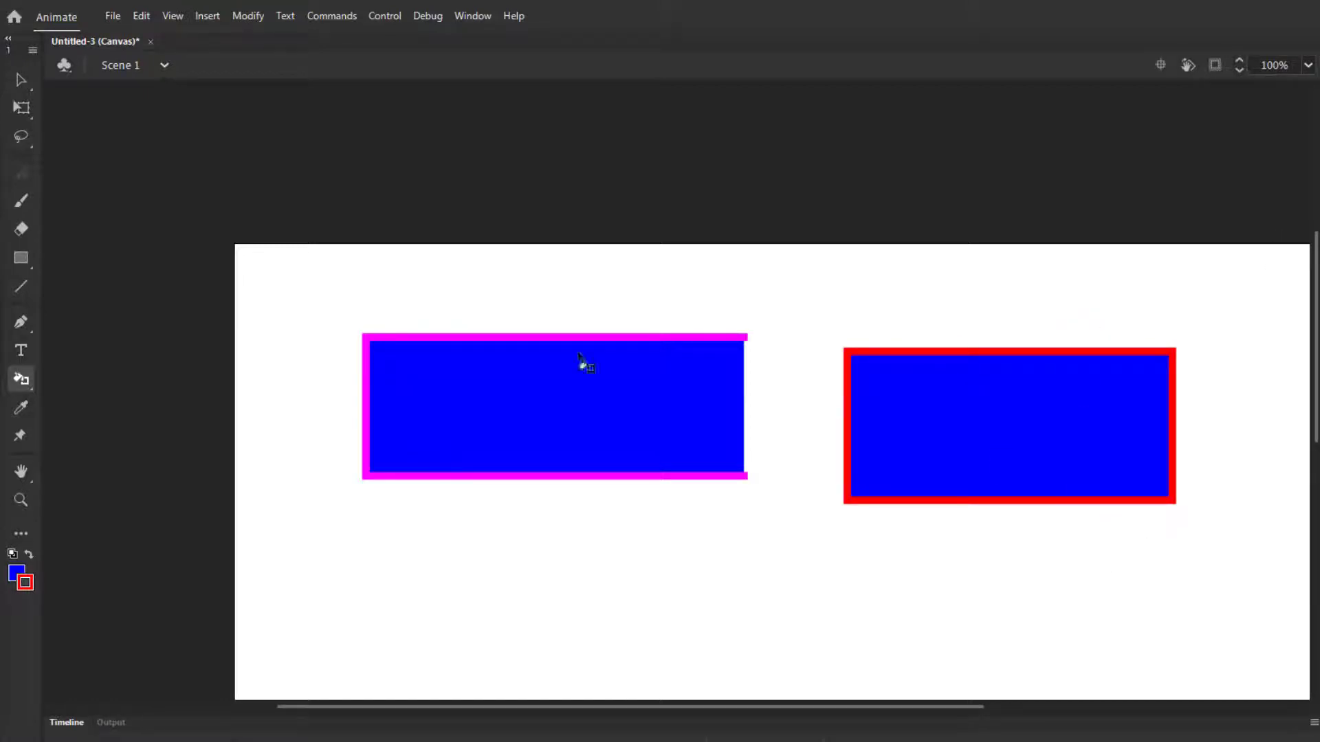
# Step: Set the rectangle stroke's alpha to 0% and draw a blue rectangle about 389 by 128 below the first one
pyautogui.click(20, 260)
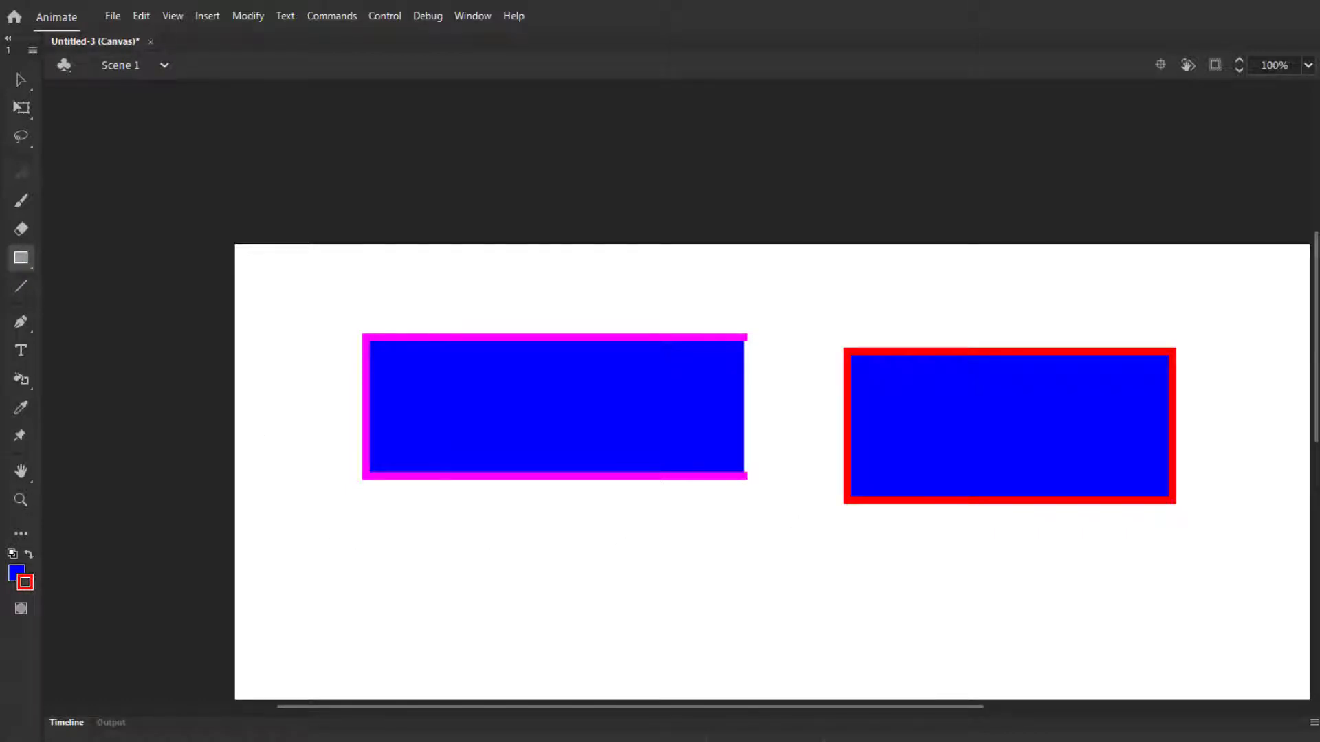
pyautogui.click(1316, 300)
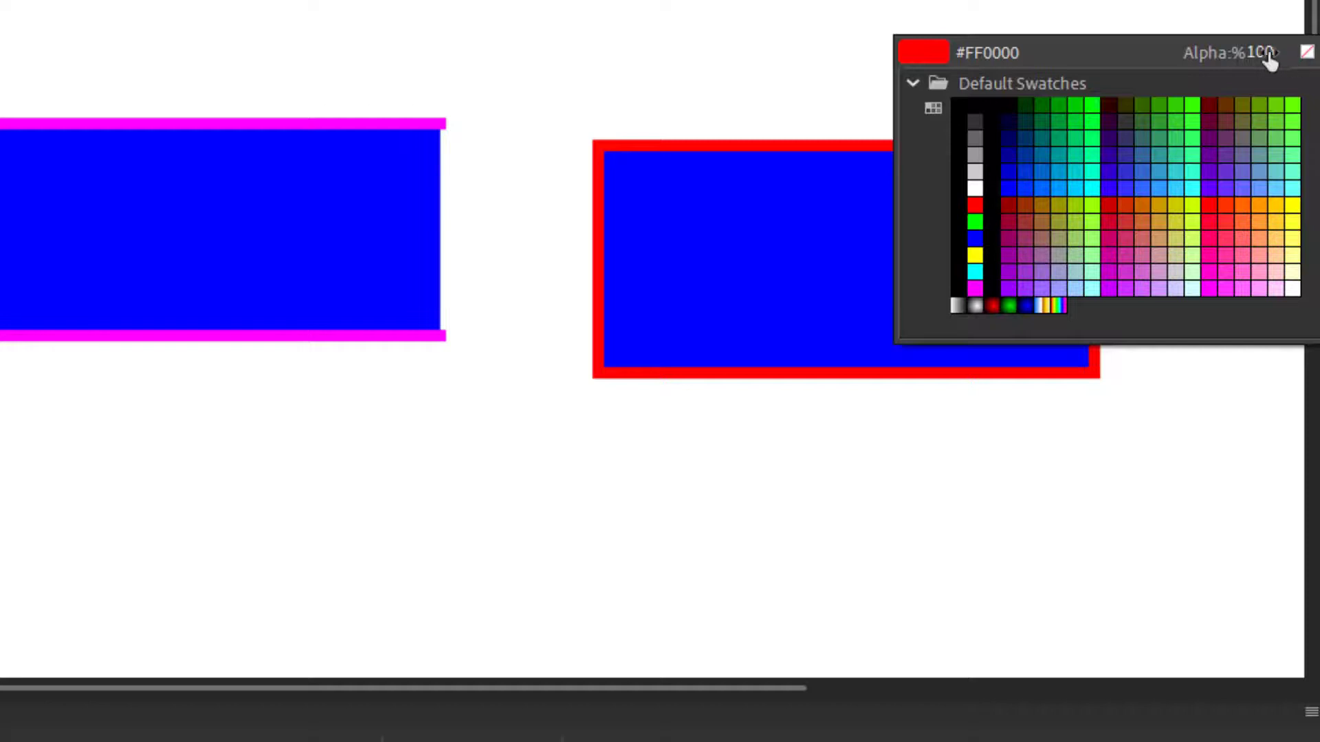
pyautogui.moveTo(1269, 54); pyautogui.dragTo(1155, 52)
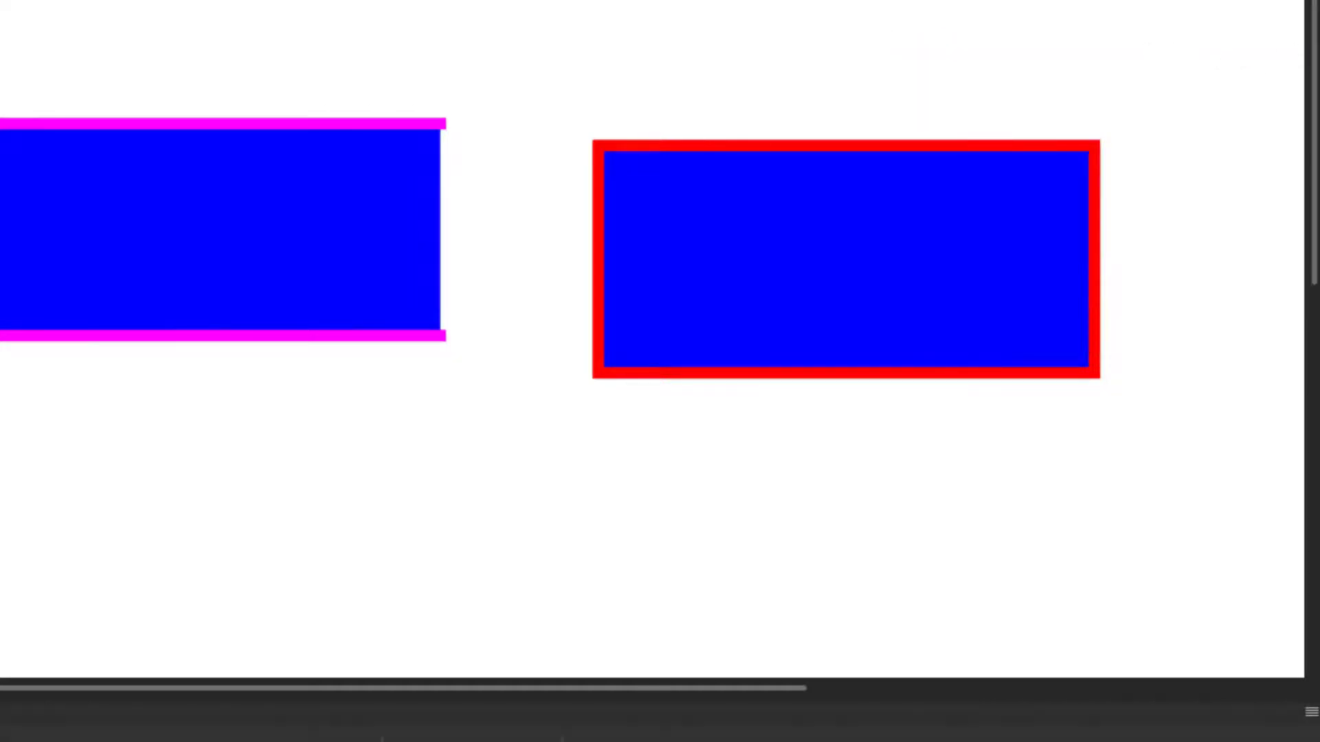
pyautogui.click(1315, 365)
pyautogui.click(1258, 54)
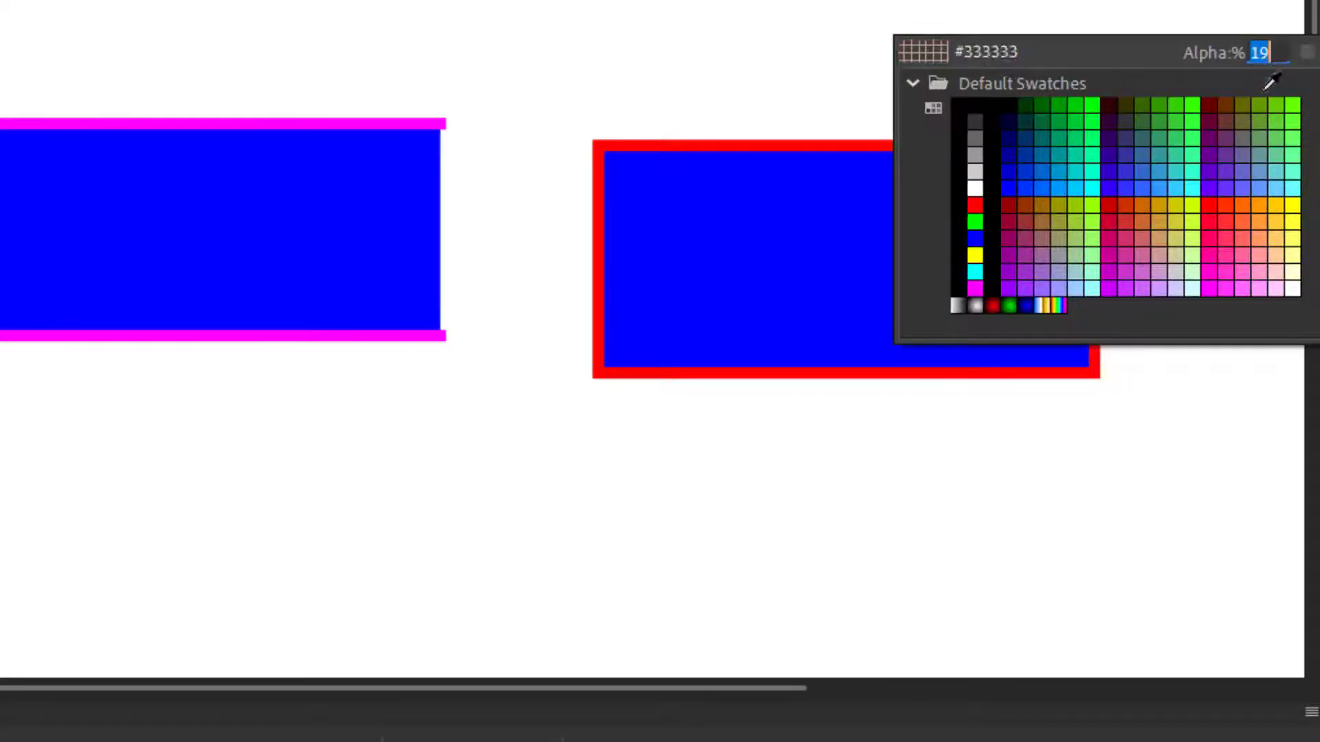
pyautogui.write('0')
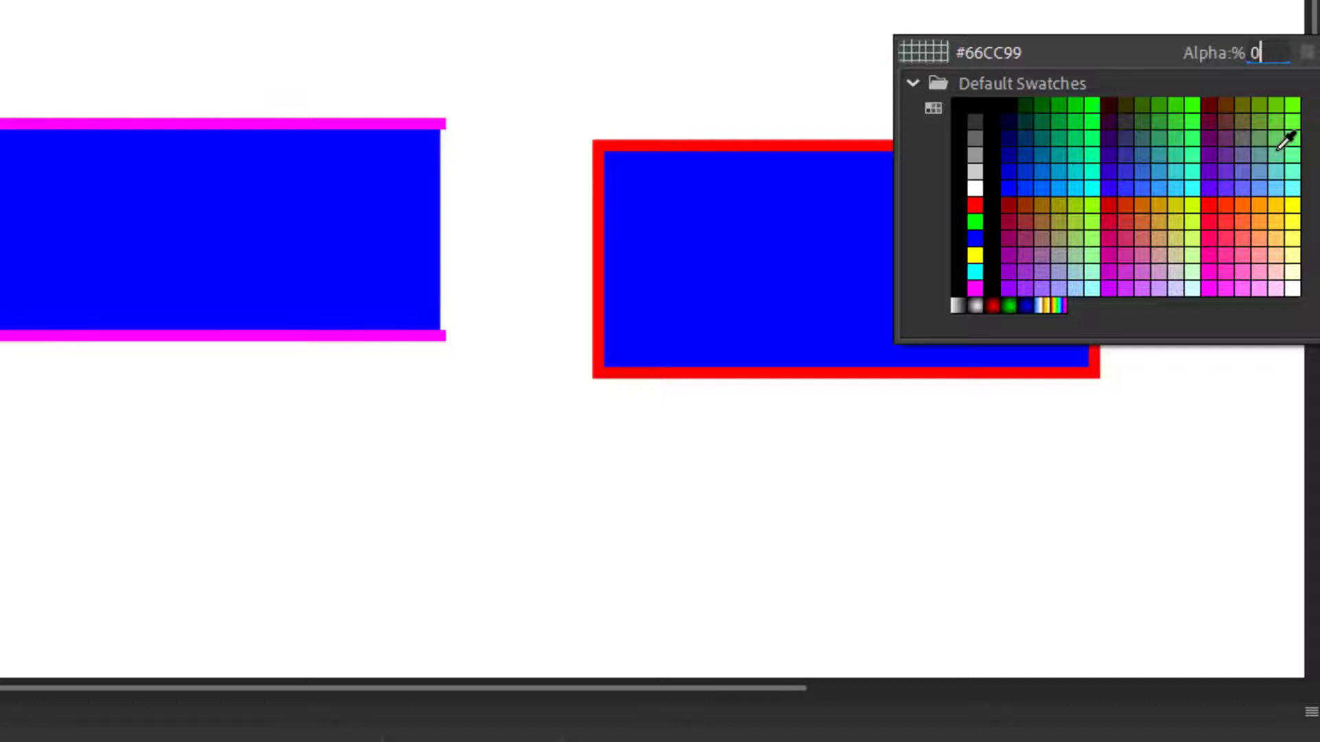
pyautogui.press('Return')
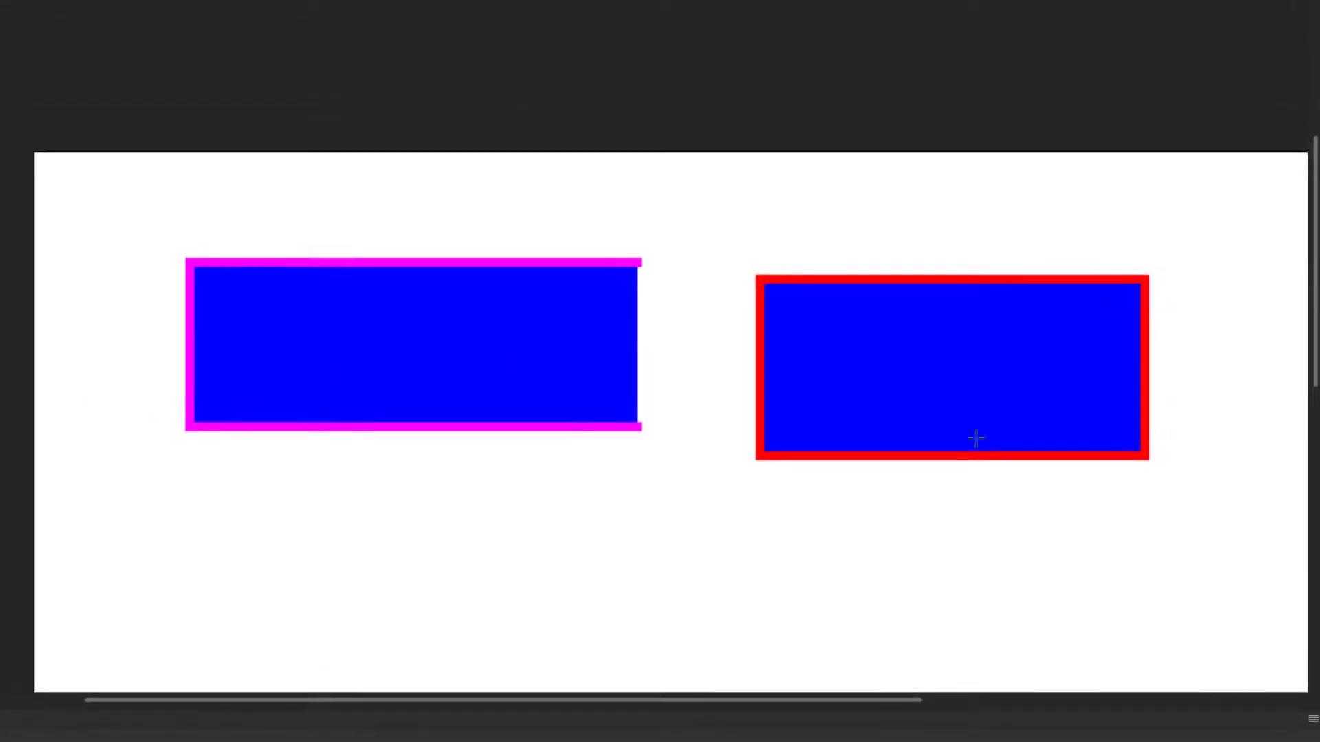
pyautogui.moveTo(240, 504); pyautogui.dragTo(627, 631)
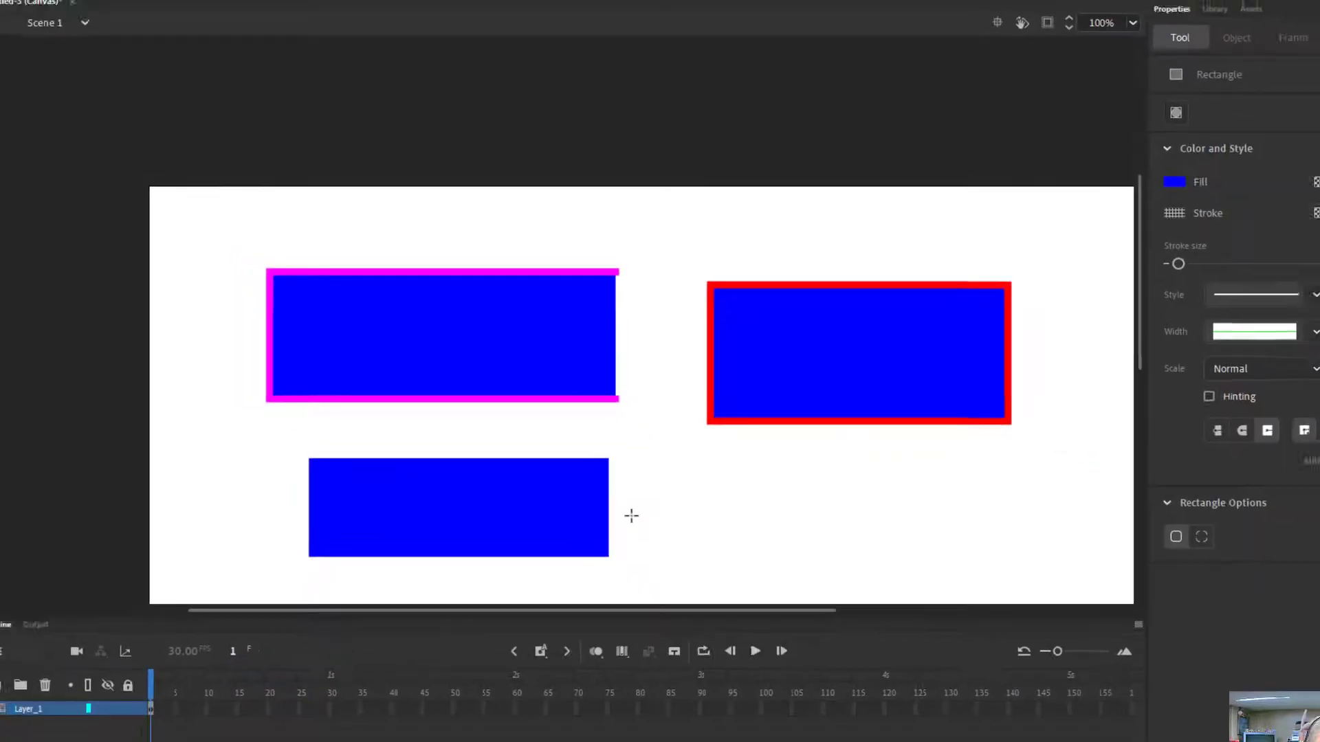
# Step: Select the lower rectangle's fill and stroke, raise the stroke alpha to 76%, and clear the selection
pyautogui.press('v')
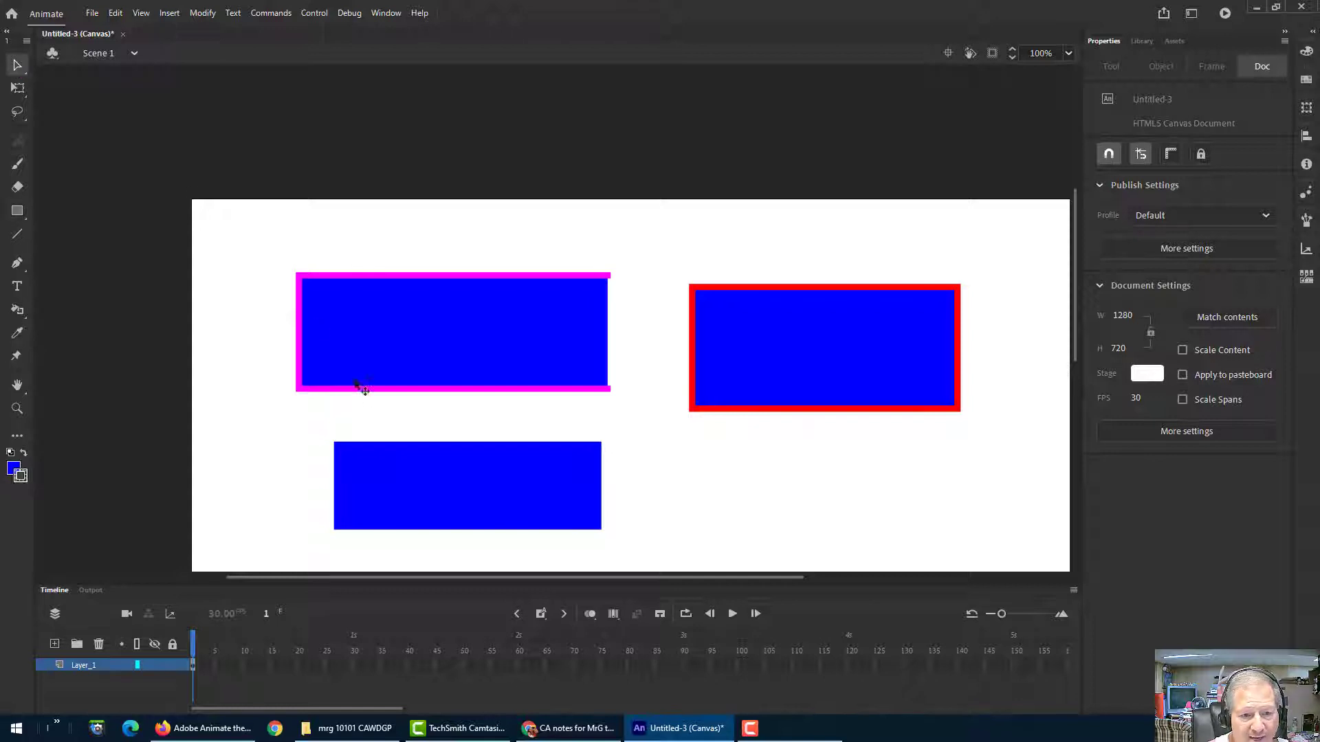
pyautogui.doubleClick(520, 502)
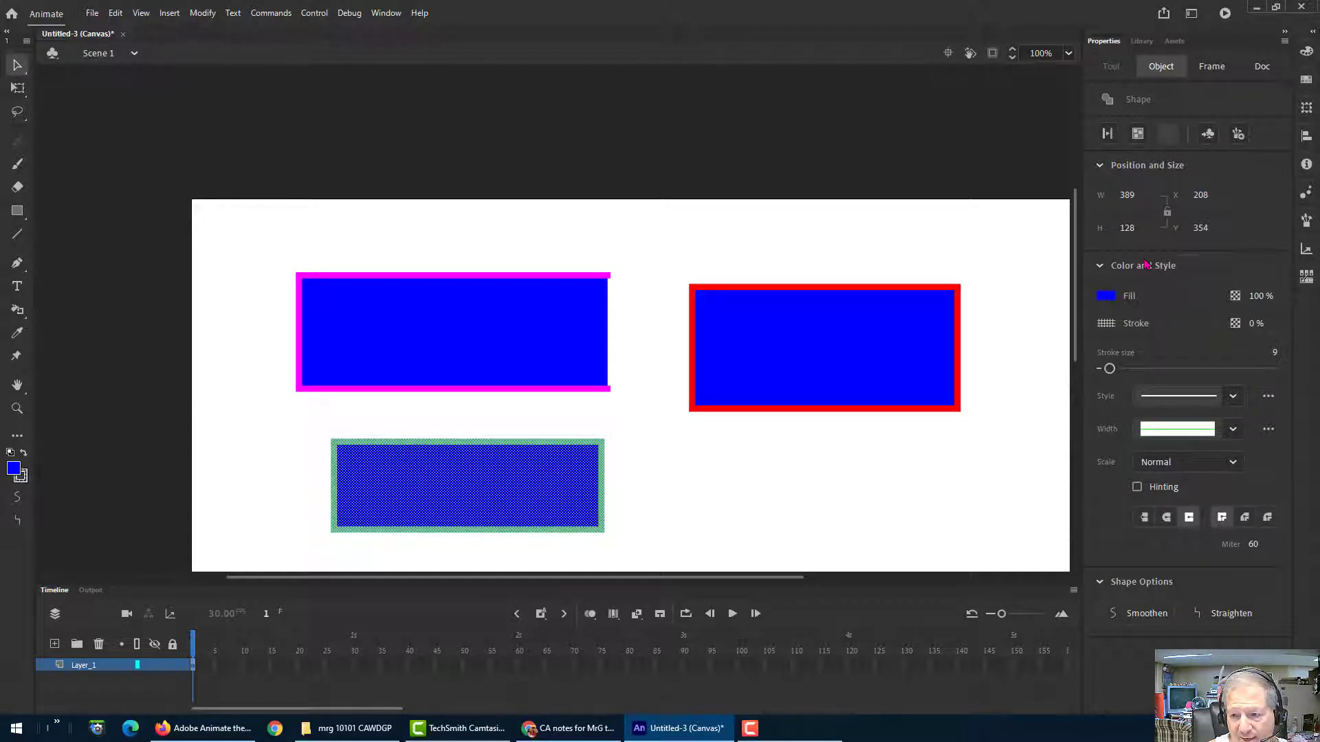
pyautogui.click(1255, 323)
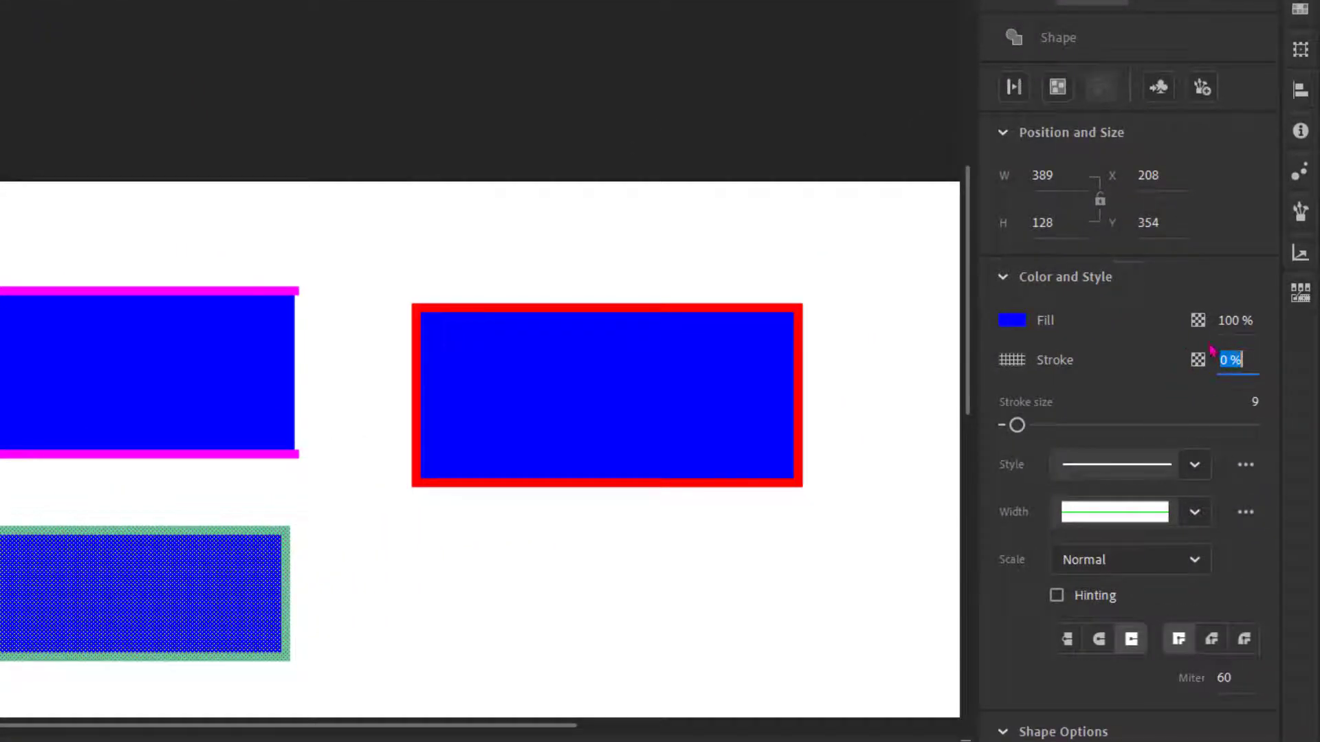
pyautogui.moveTo(1230, 364); pyautogui.dragTo(1267, 360)
pyautogui.click(691, 557)
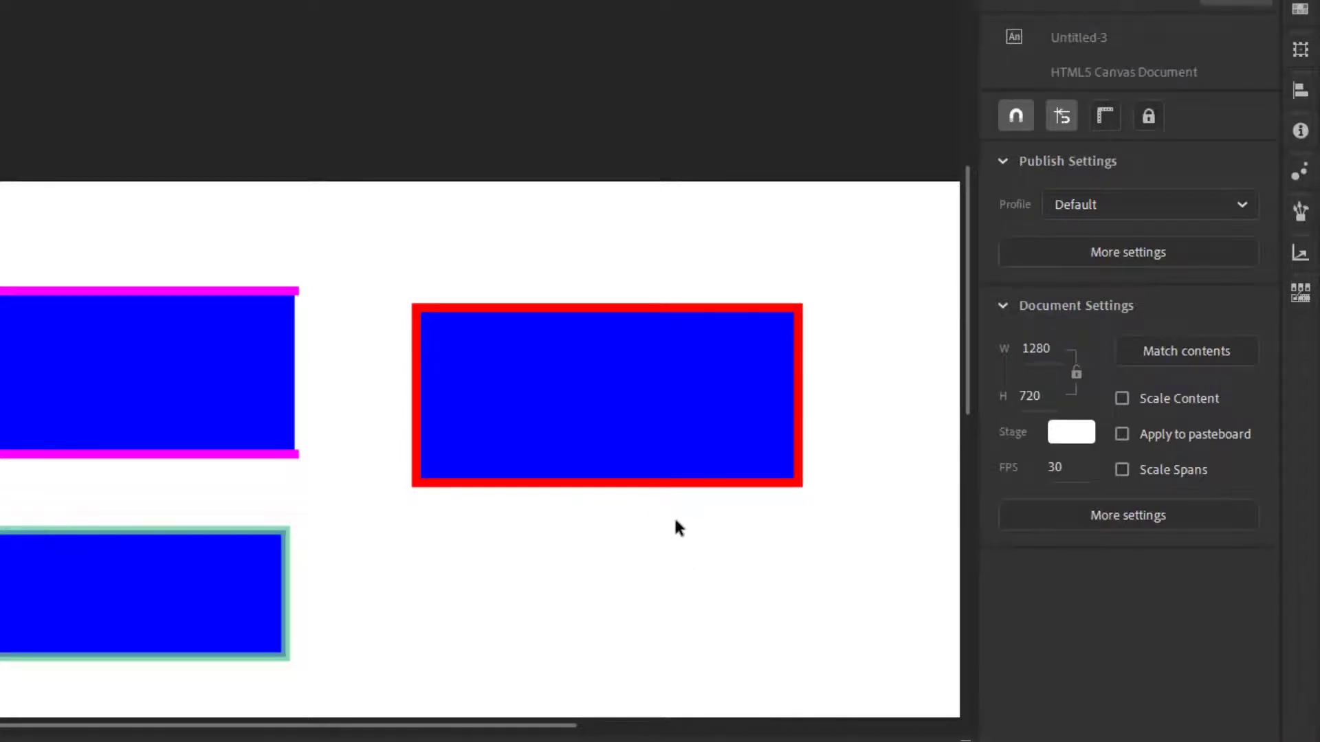
# Step: Select the lower rectangle's fill, clear that selection, and select only its green stroke
pyautogui.click(282, 604)
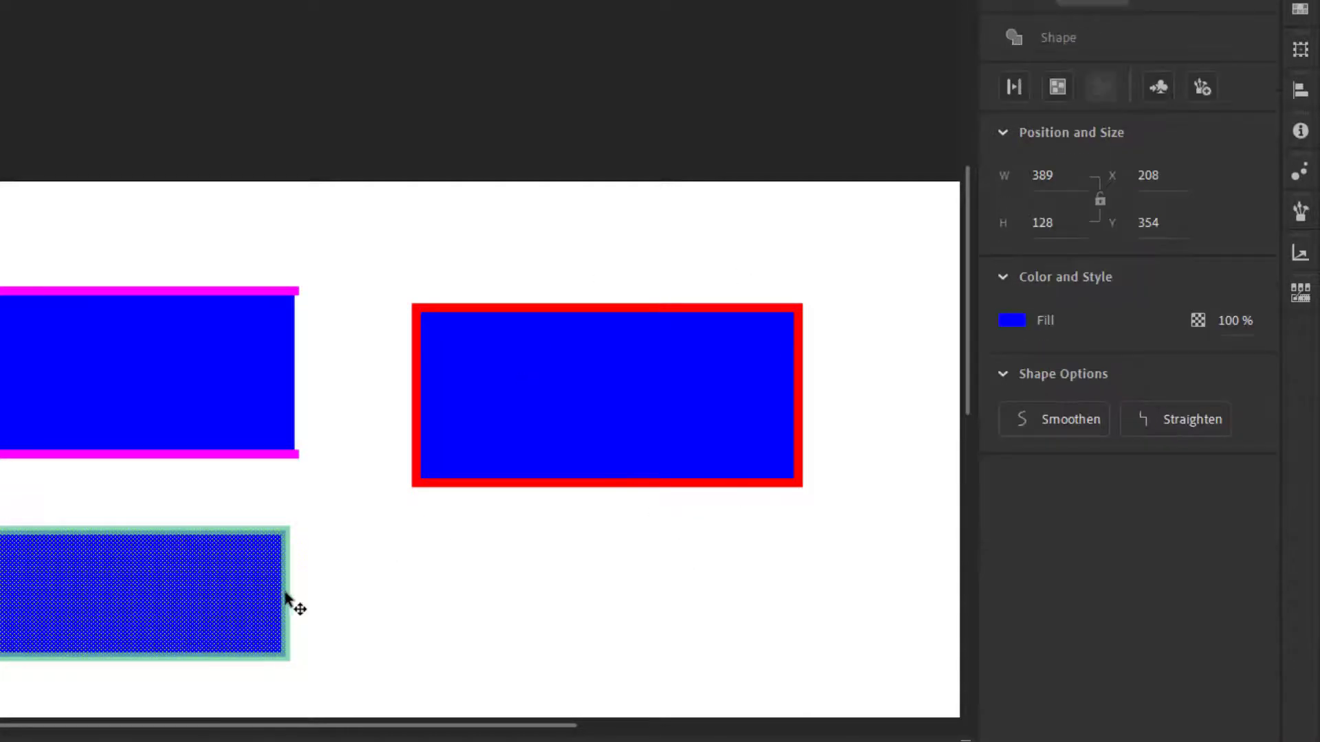
pyautogui.click(319, 585)
pyautogui.click(287, 592)
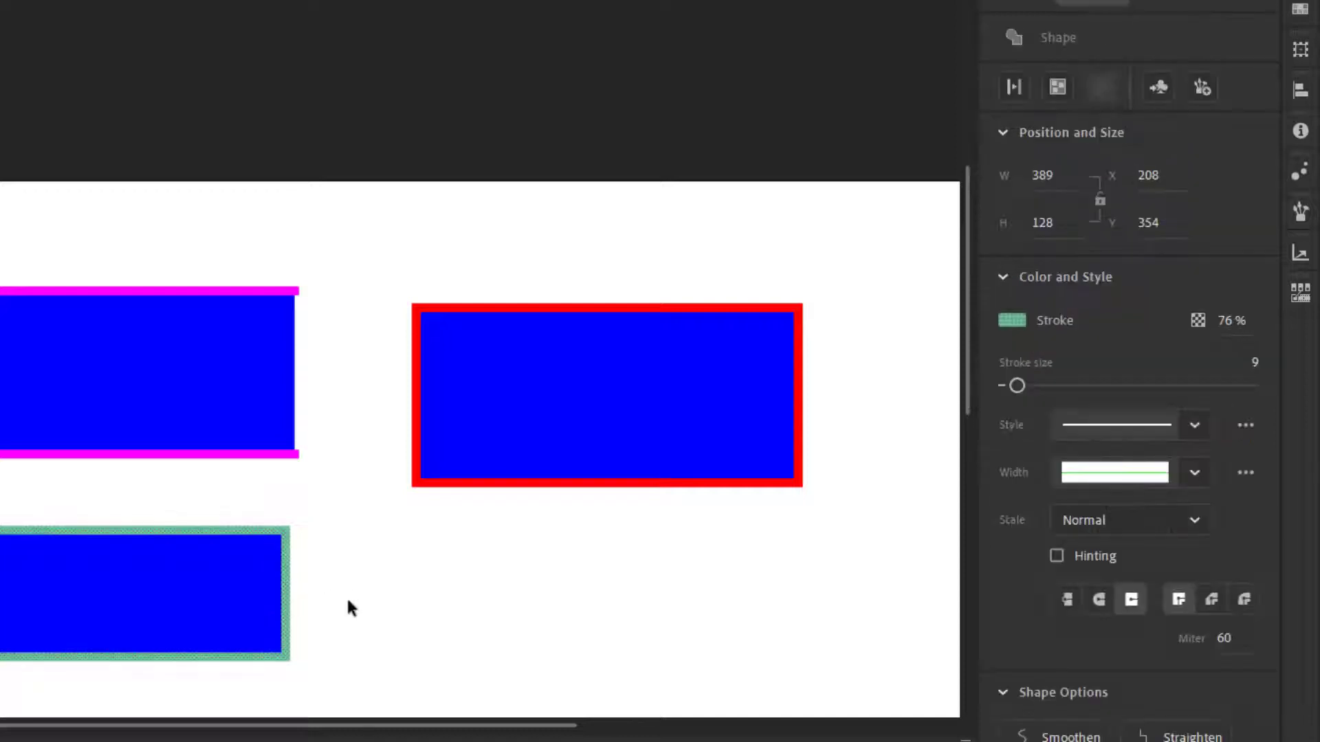
# Step: Set the lower rectangle's green stroke alpha to 100% and clear the selection
pyautogui.click(1228, 321)
pyautogui.write('100')
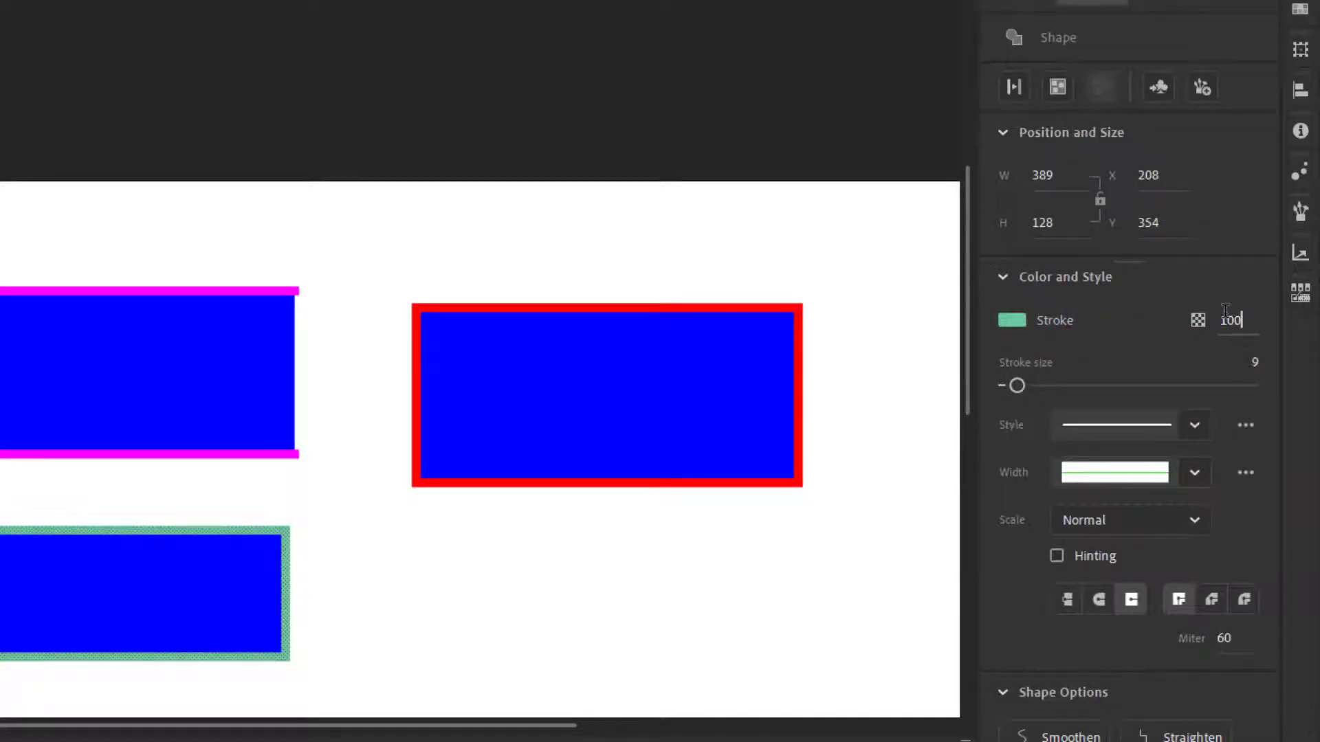
pyautogui.press('Return')
pyautogui.click(527, 577)
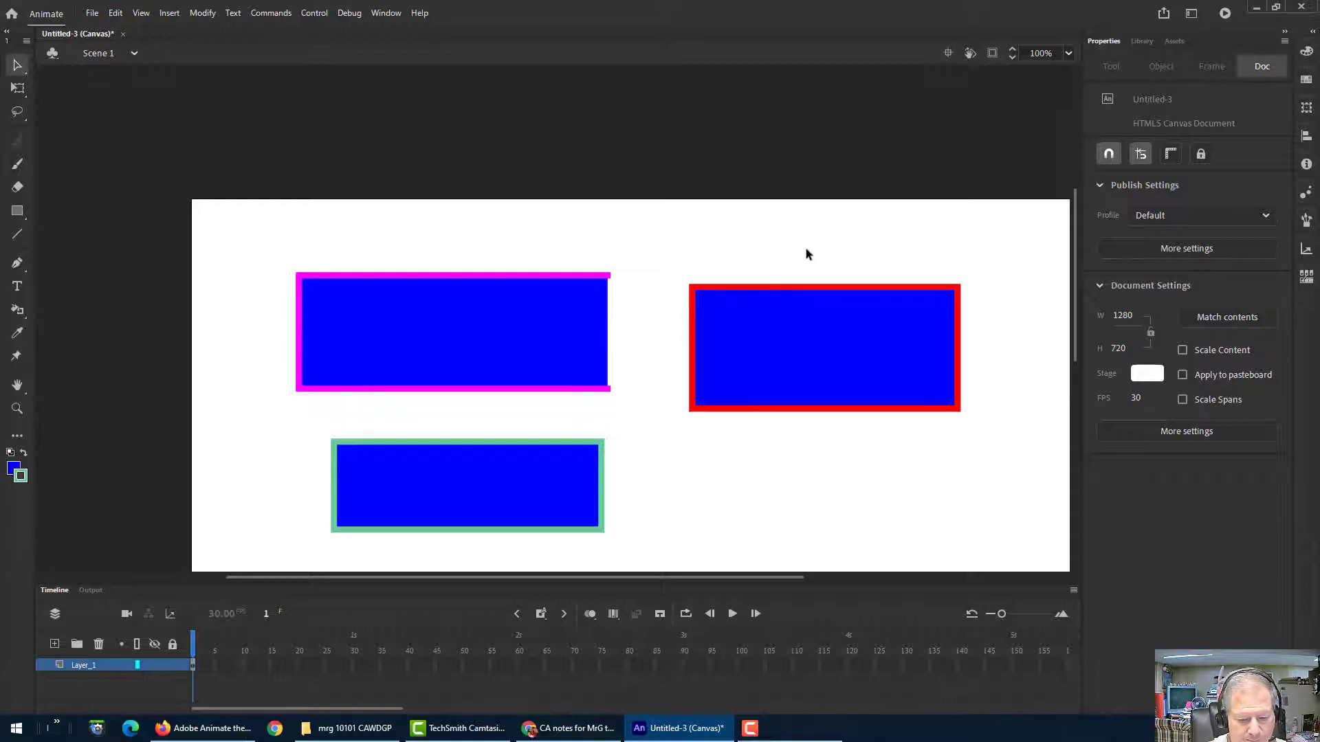
# Step: Set the Rectangle tool's corner radius to 45 and draw a small rounded rectangle below the red-outlined one
pyautogui.press('r')
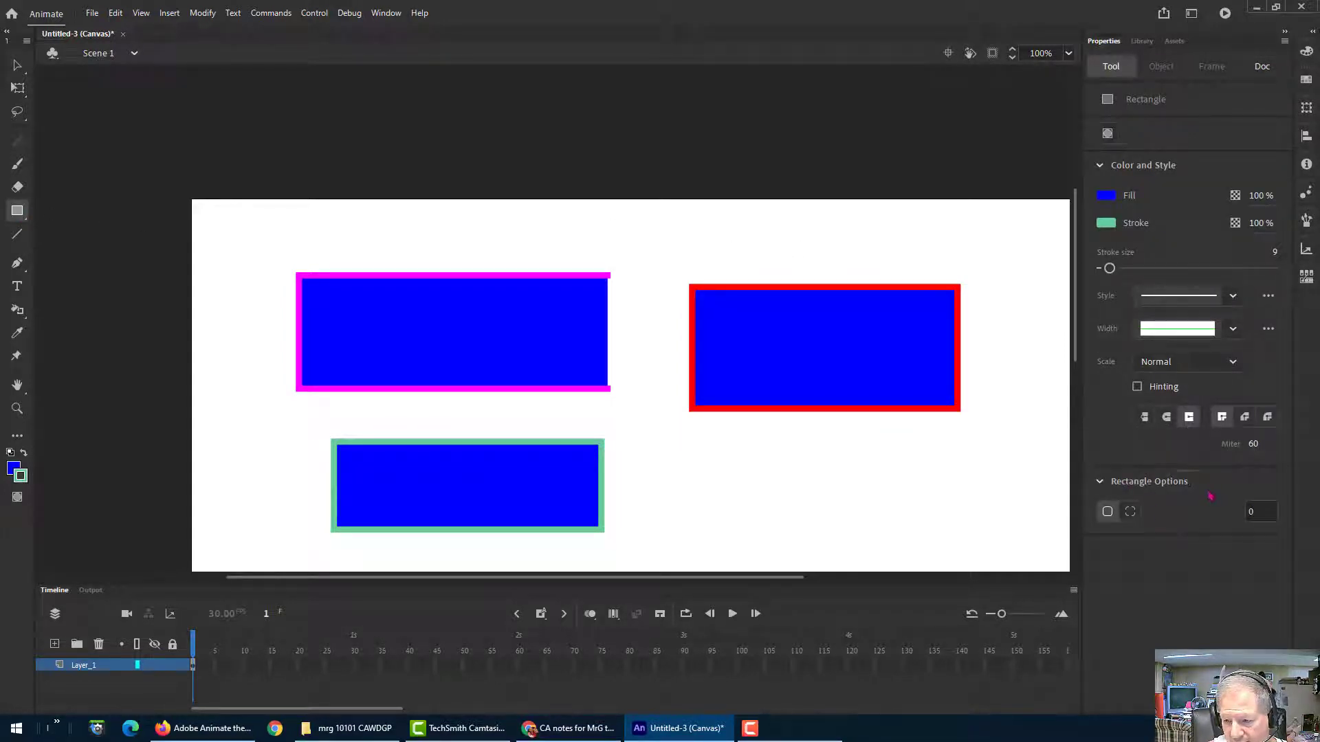
pyautogui.click(1260, 512)
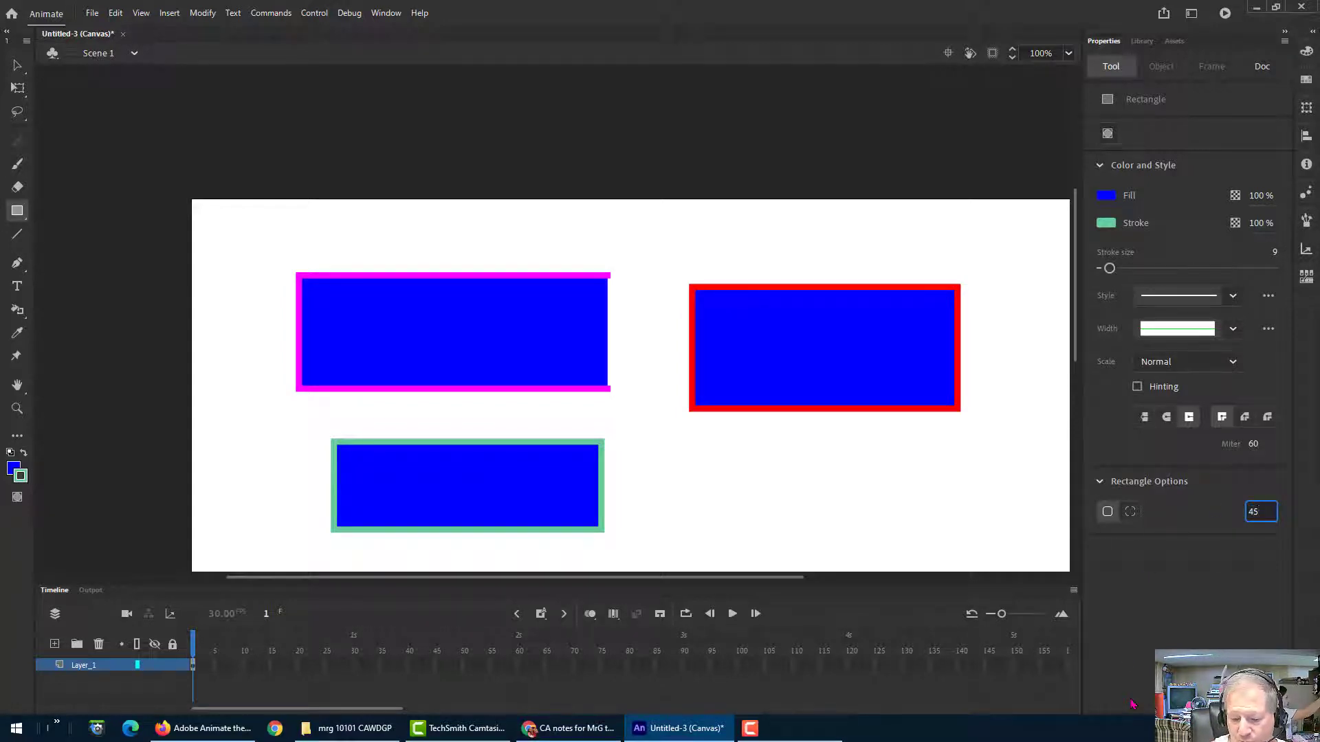
pyautogui.press('Return')
pyautogui.moveTo(710, 455)
pyautogui.mouseDown()
pyautogui.moveTo(935, 524)
pyautogui.moveTo(946, 541)
pyautogui.moveTo(976, 533)
pyautogui.moveTo(942, 513)
pyautogui.moveTo(844, 498)
pyautogui.mouseUp()
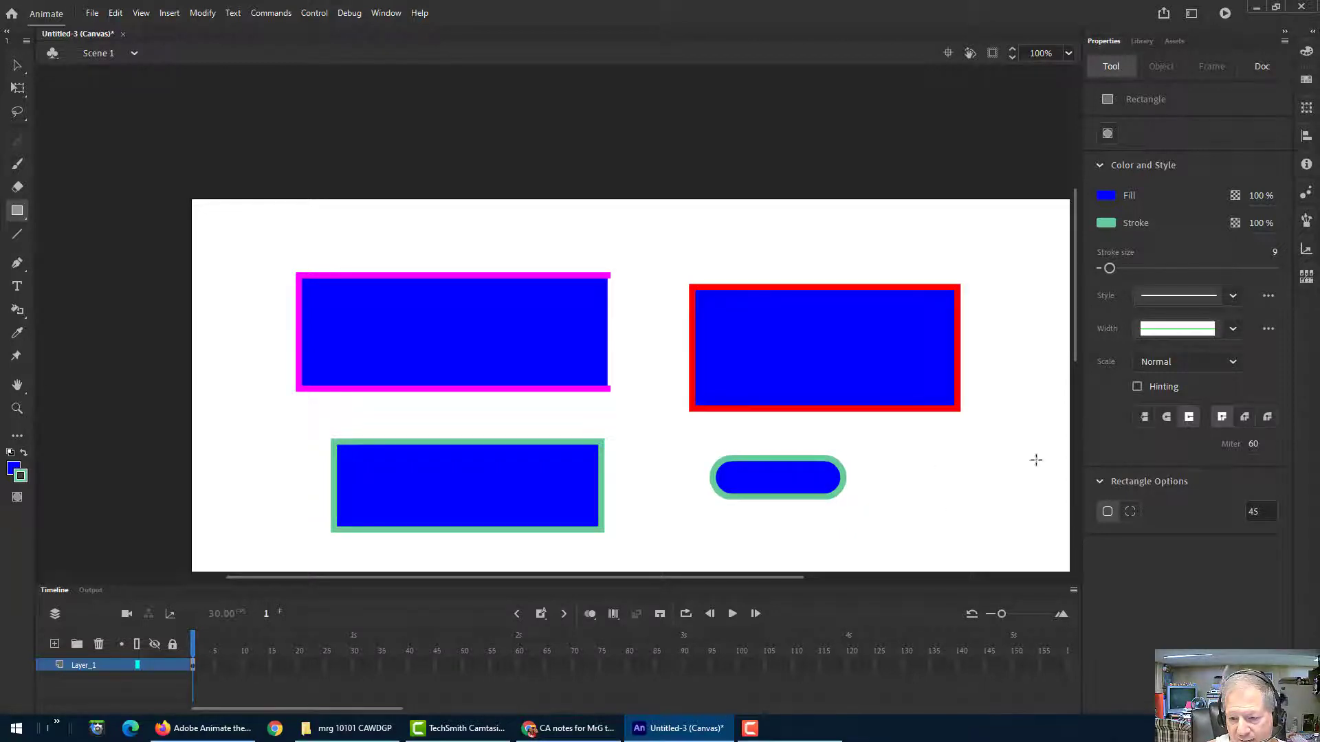
# Step: Use individual corner radii with upper-left 25 and lower-right 75, and draw another rectangle to the right of the small rounded one
pyautogui.click(1131, 513)
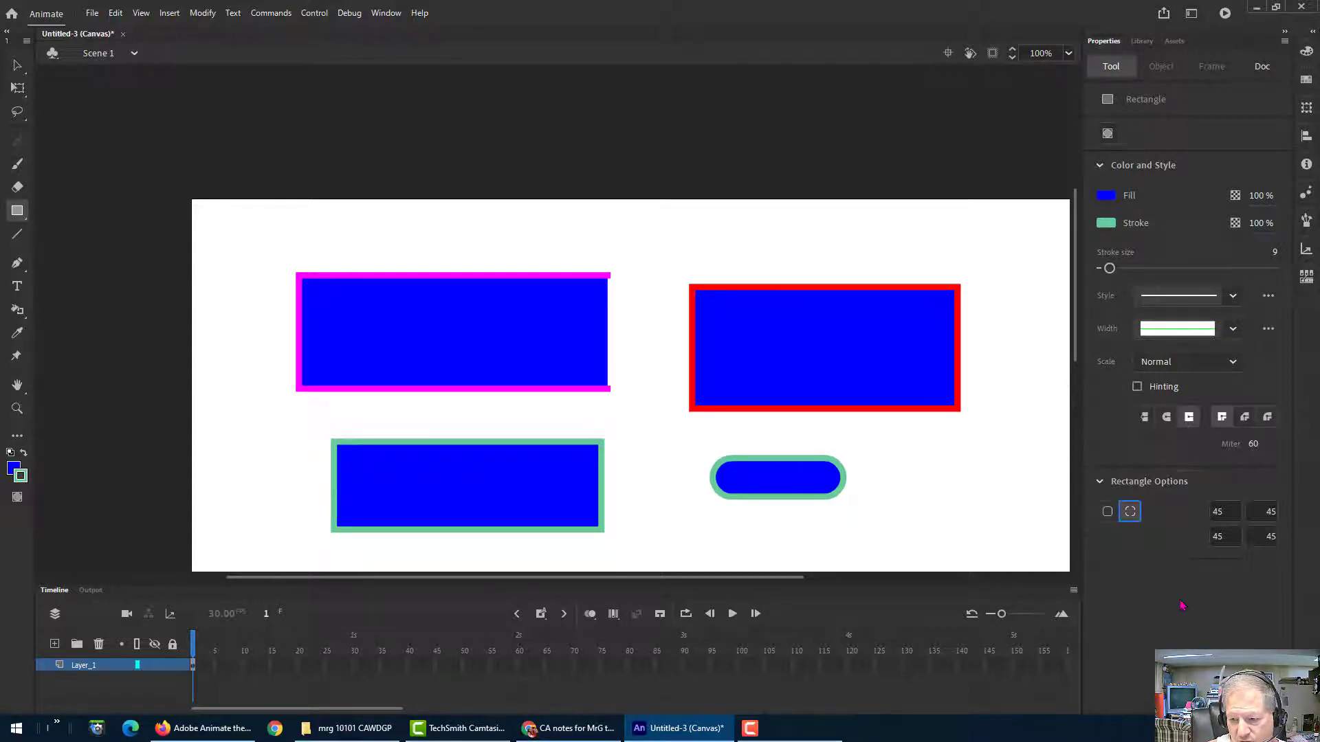
pyautogui.click(1228, 511)
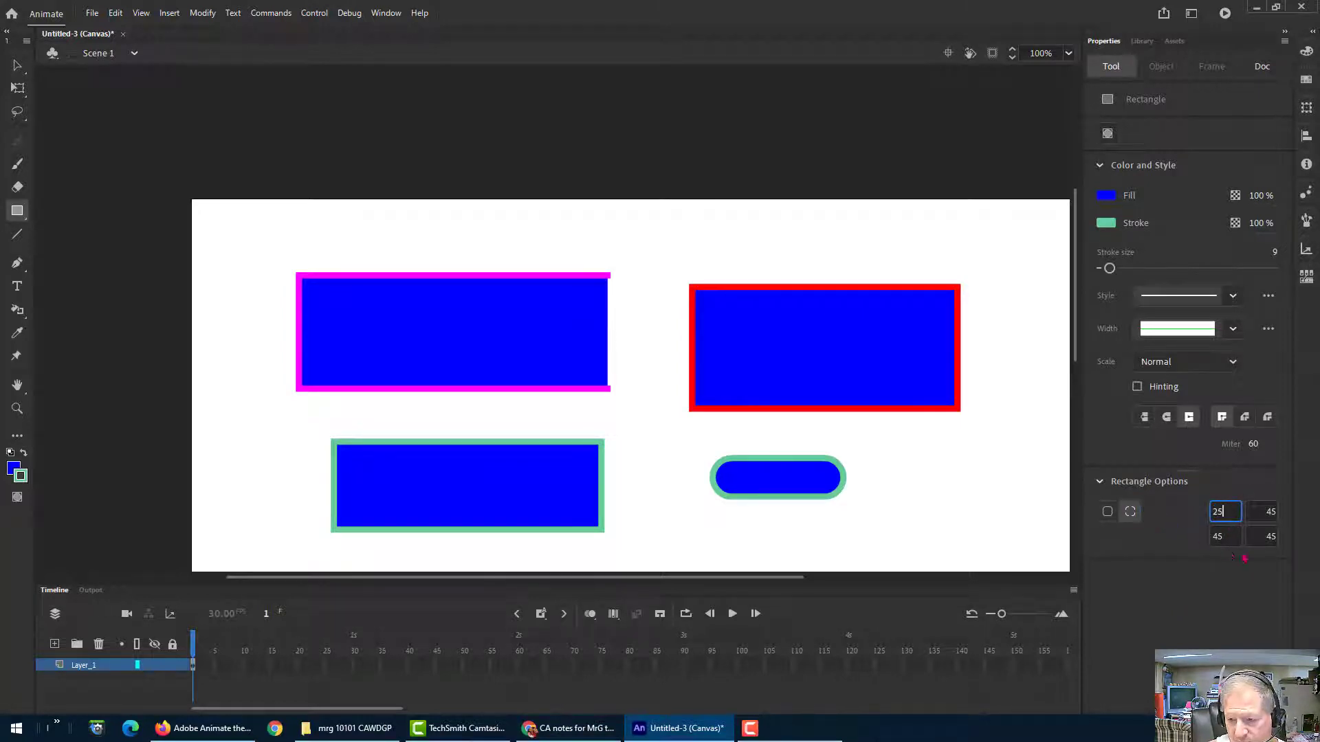
pyautogui.click(1260, 534)
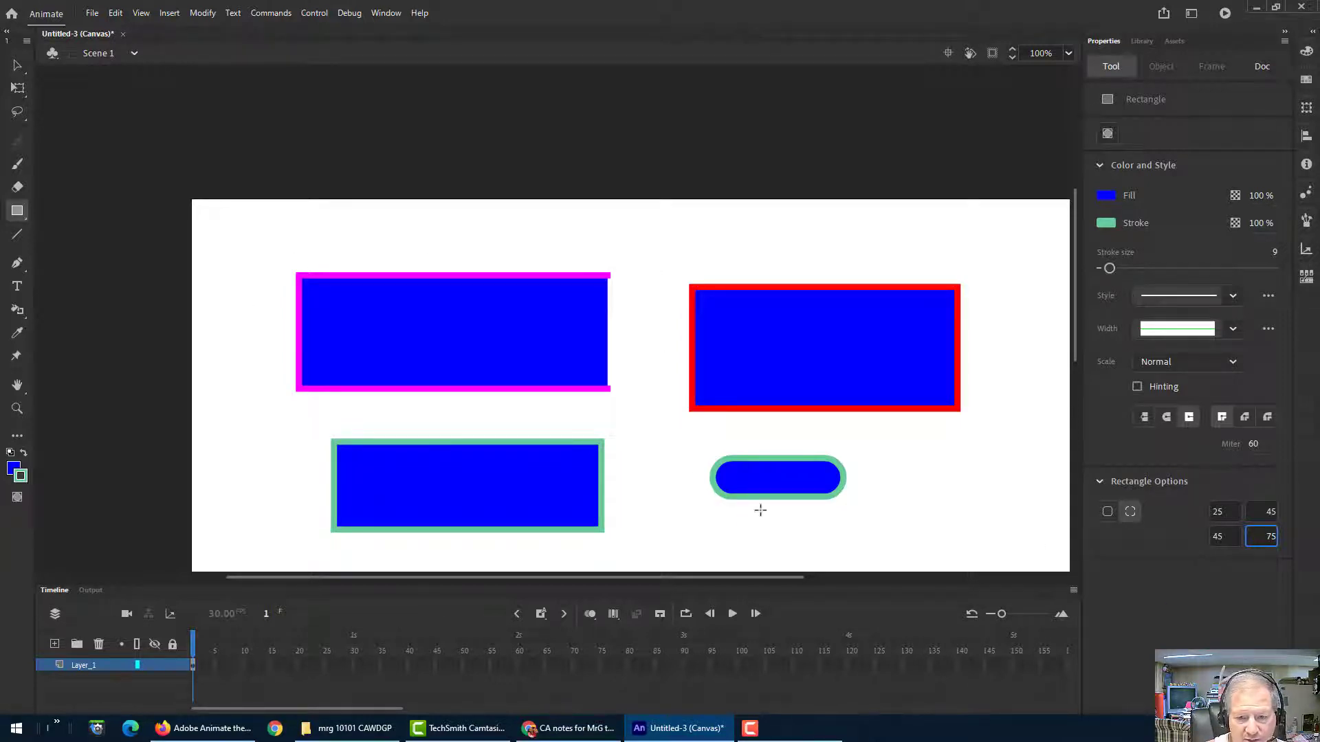
pyautogui.moveTo(882, 453); pyautogui.dragTo(1035, 524)
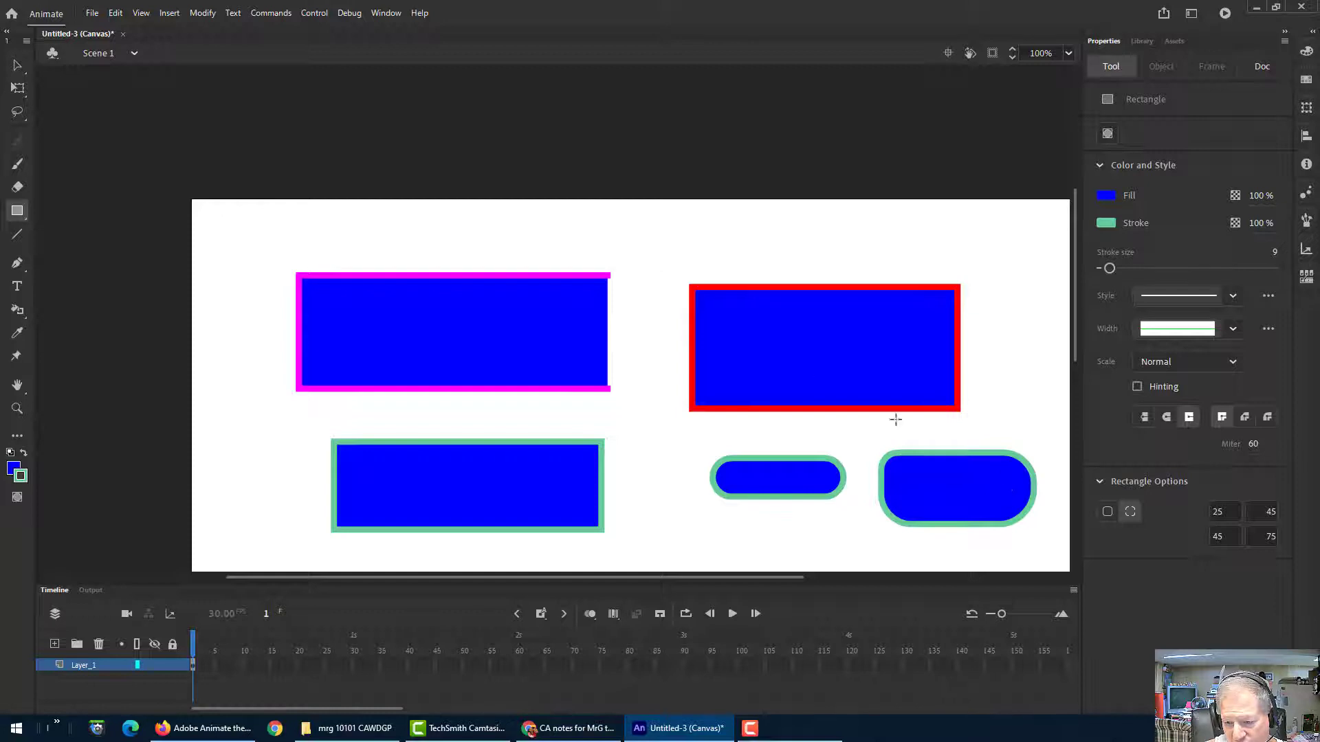
pyautogui.click(17, 66)
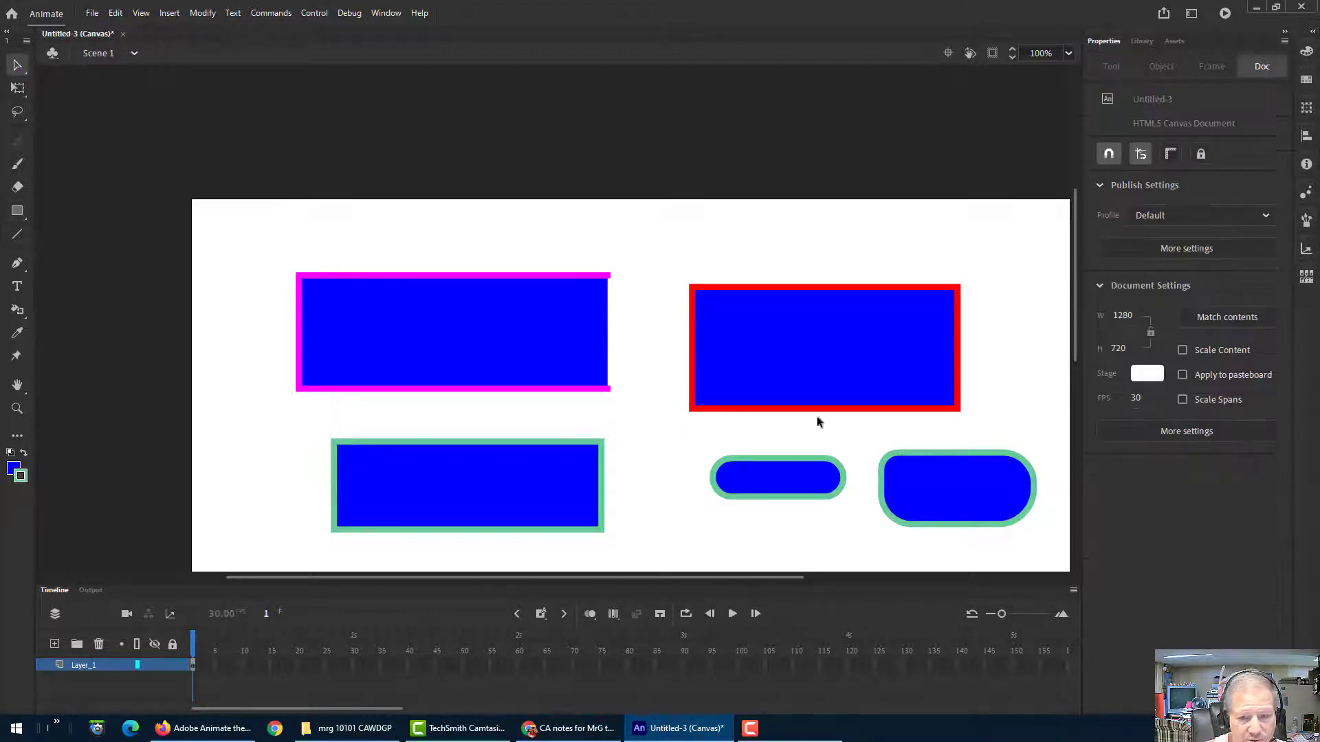
pyautogui.click(985, 501)
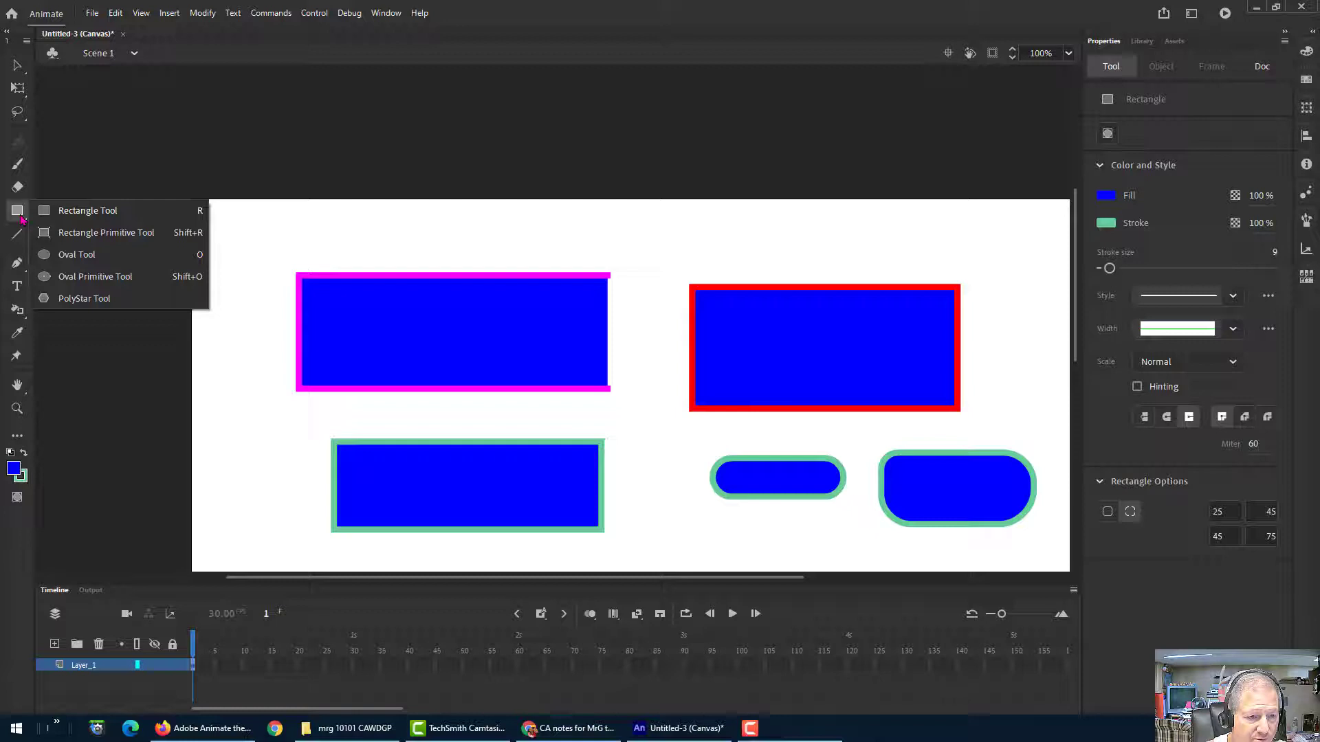
# Step: Draw a rectangle primitive about 244 by 69 above the red-outlined rectangle
pyautogui.click(103, 232)
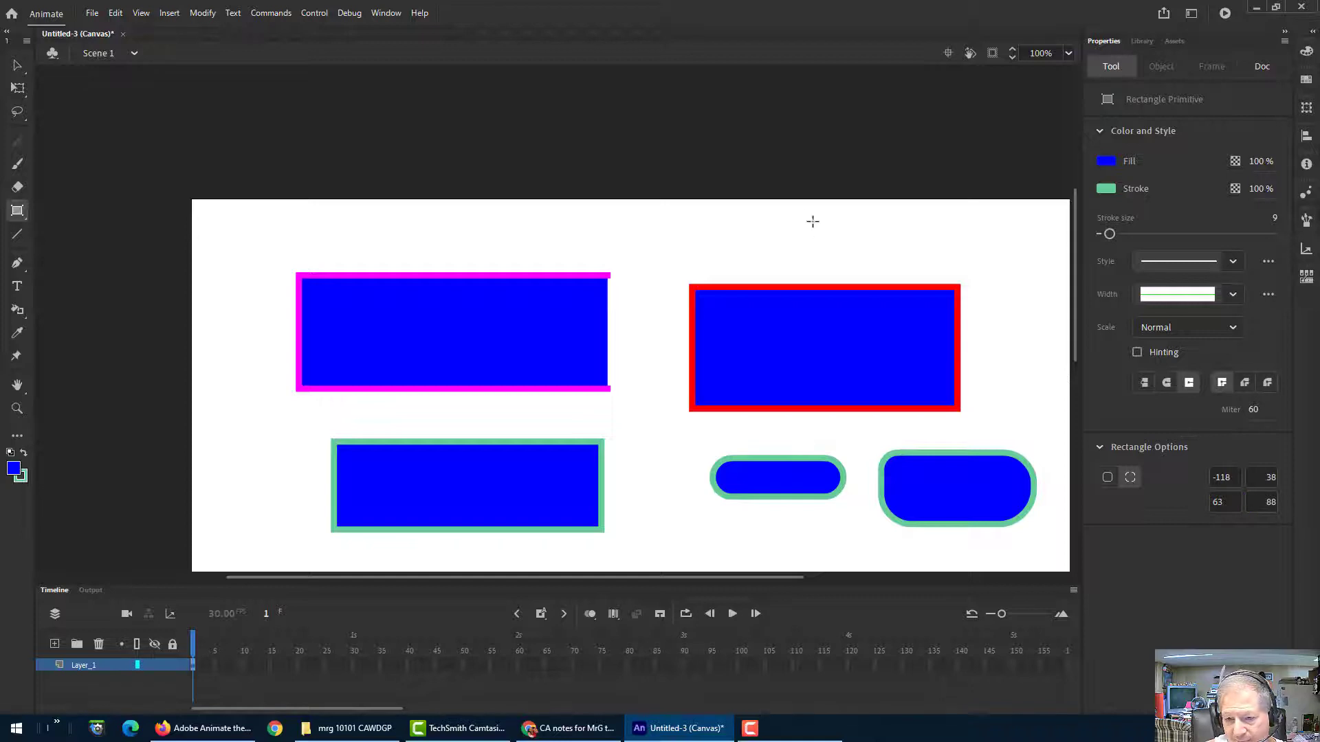
pyautogui.moveTo(743, 223); pyautogui.dragTo(915, 273)
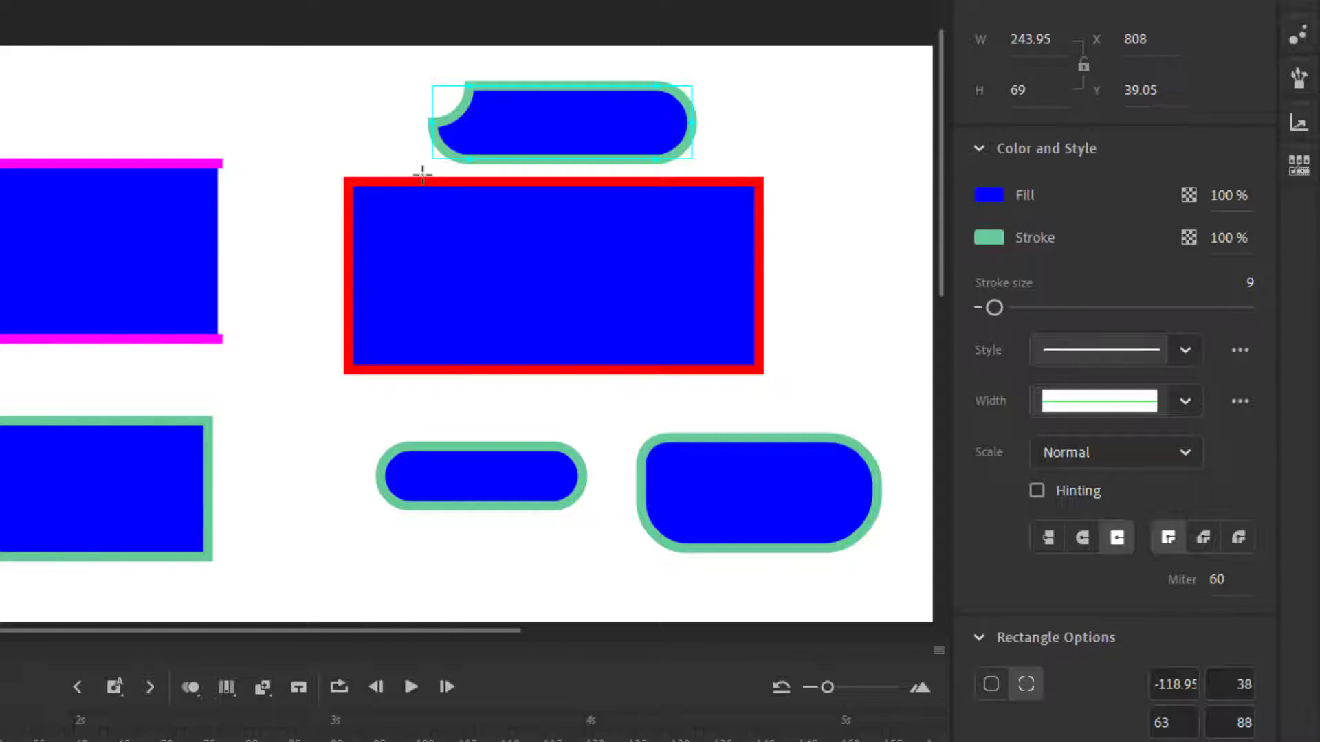
pyautogui.hotkey('ctrl', '=')
pyautogui.hotkey('ctrl', '=')
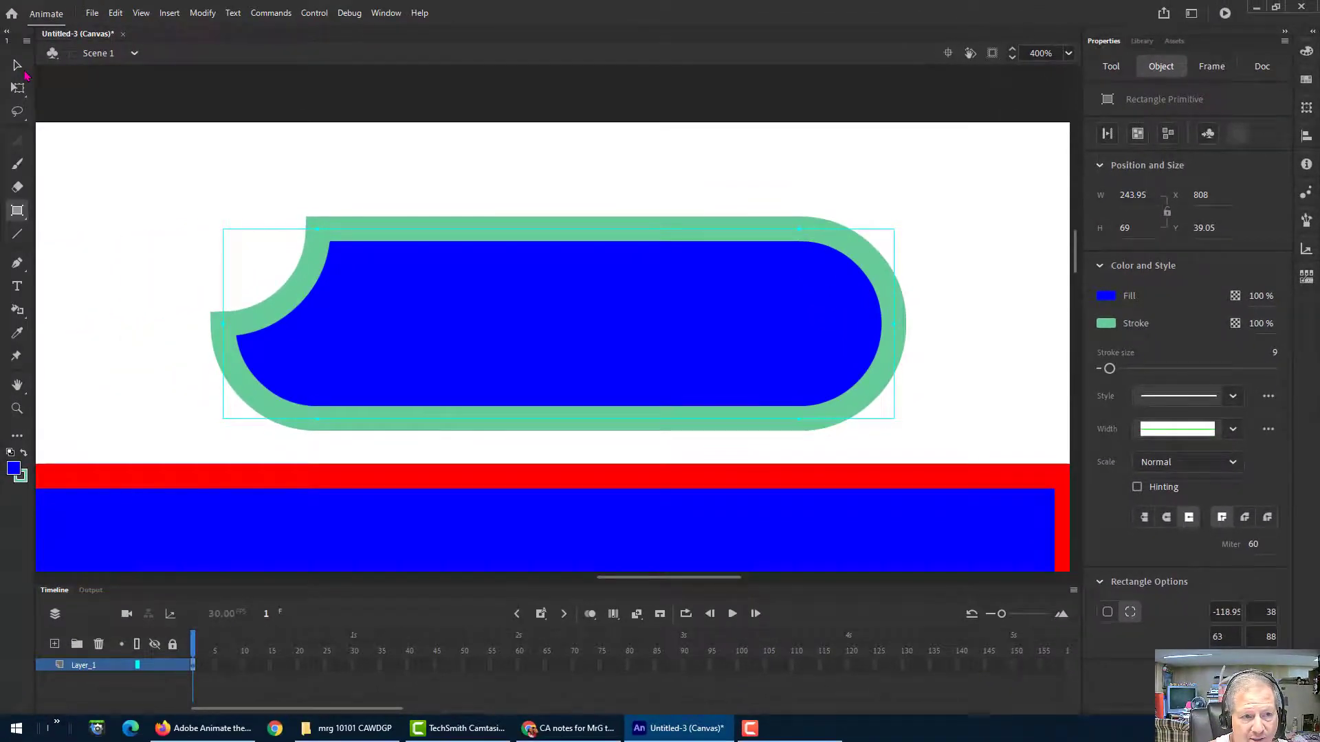
# Step: Use the Subselection tool to move the rectangle primitive to about X 814, Y 33, clear its selection and reselect it
pyautogui.click(24, 73)
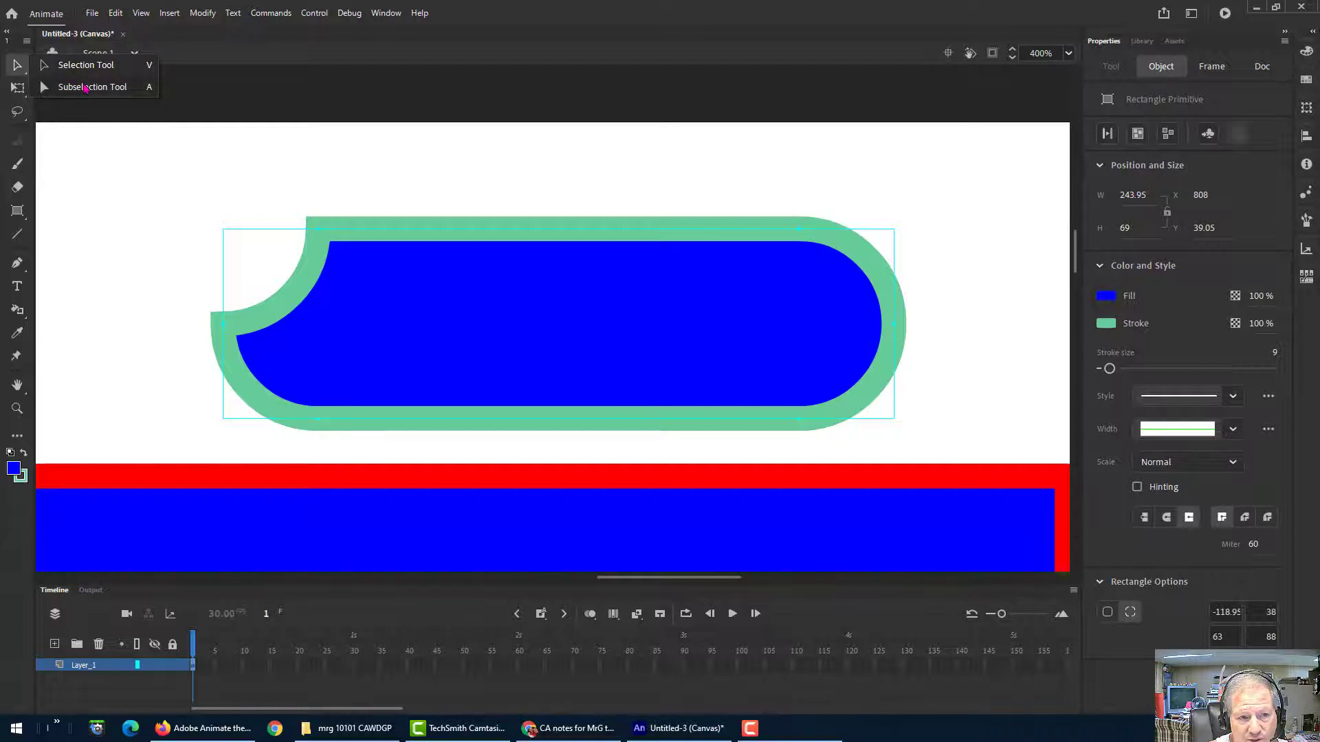
pyautogui.click(84, 87)
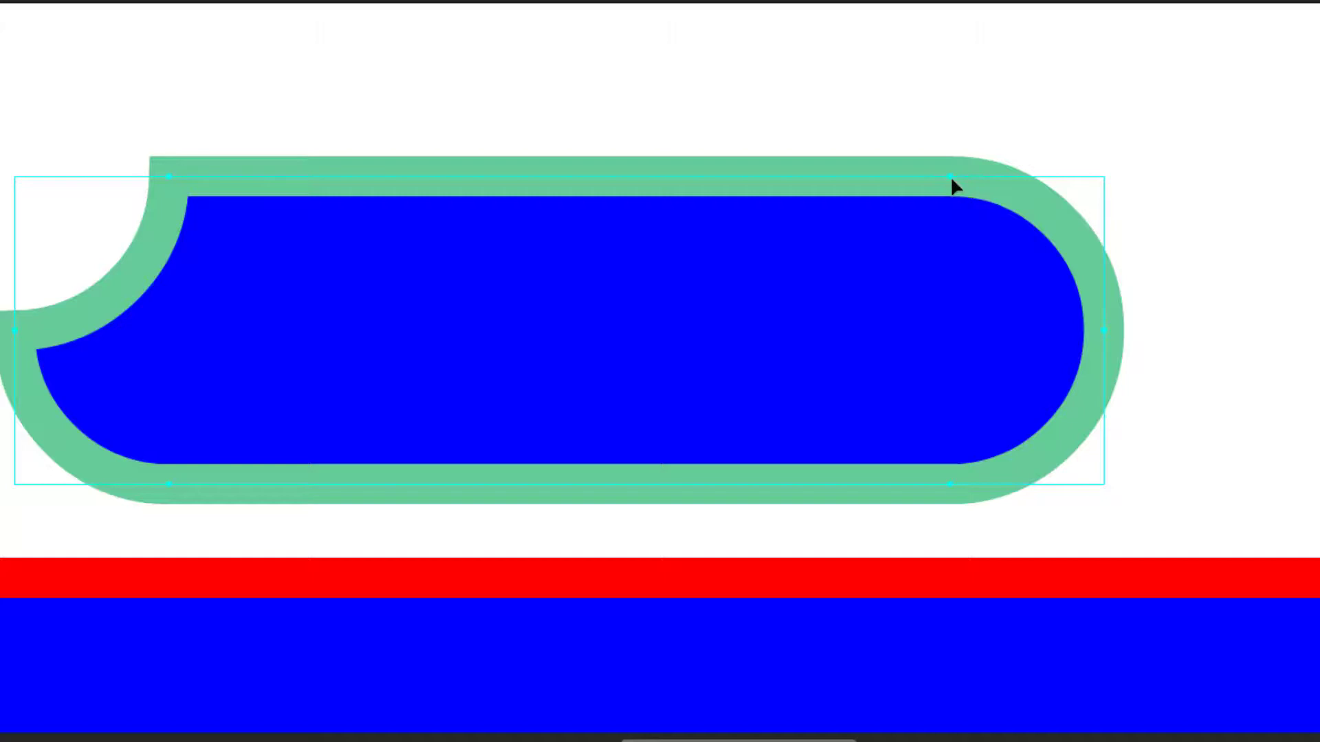
pyautogui.moveTo(954, 179); pyautogui.dragTo(983, 152)
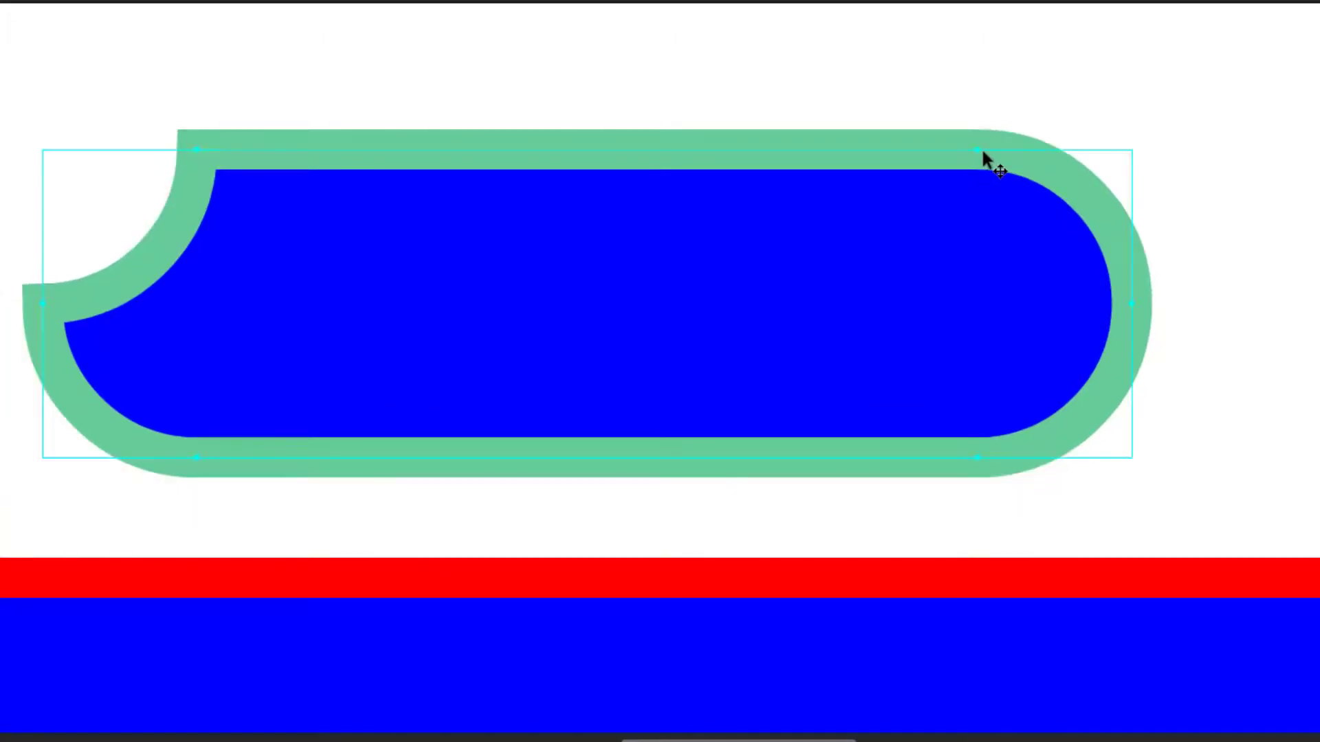
pyautogui.click(1013, 122)
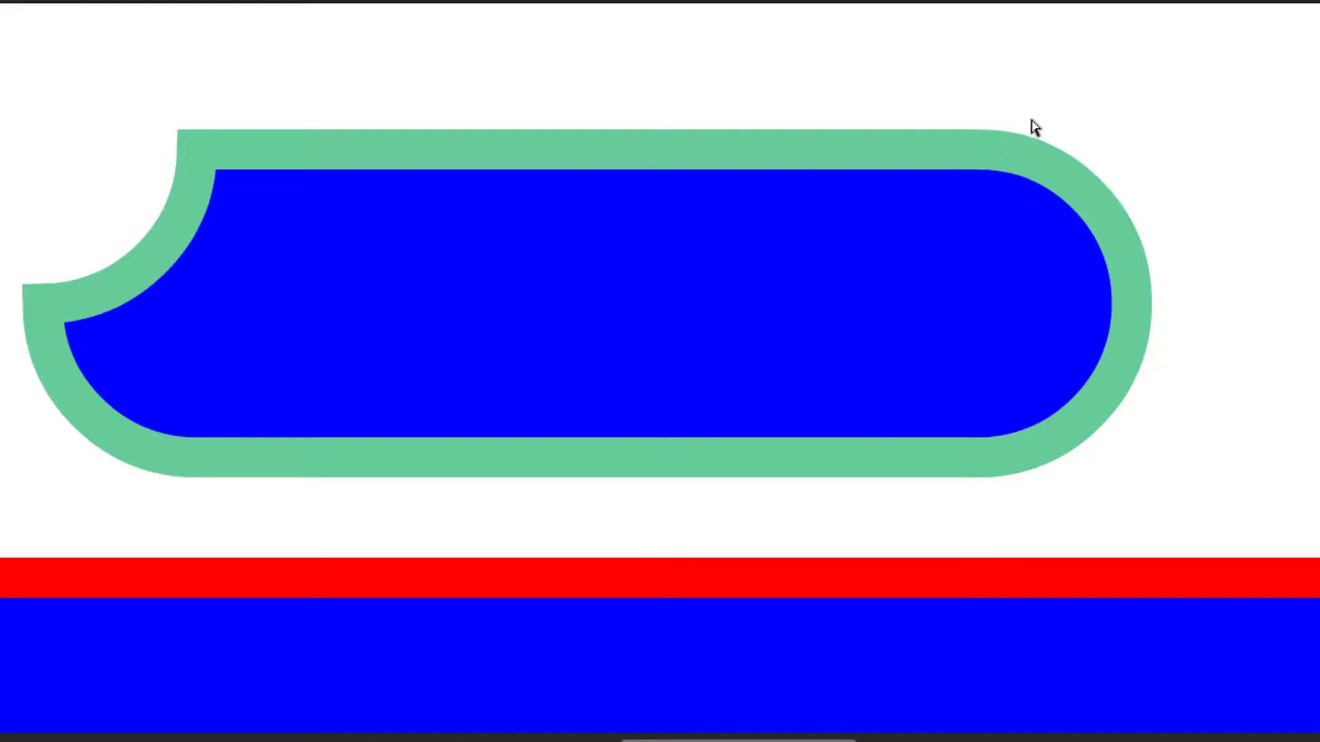
pyautogui.click(1018, 159)
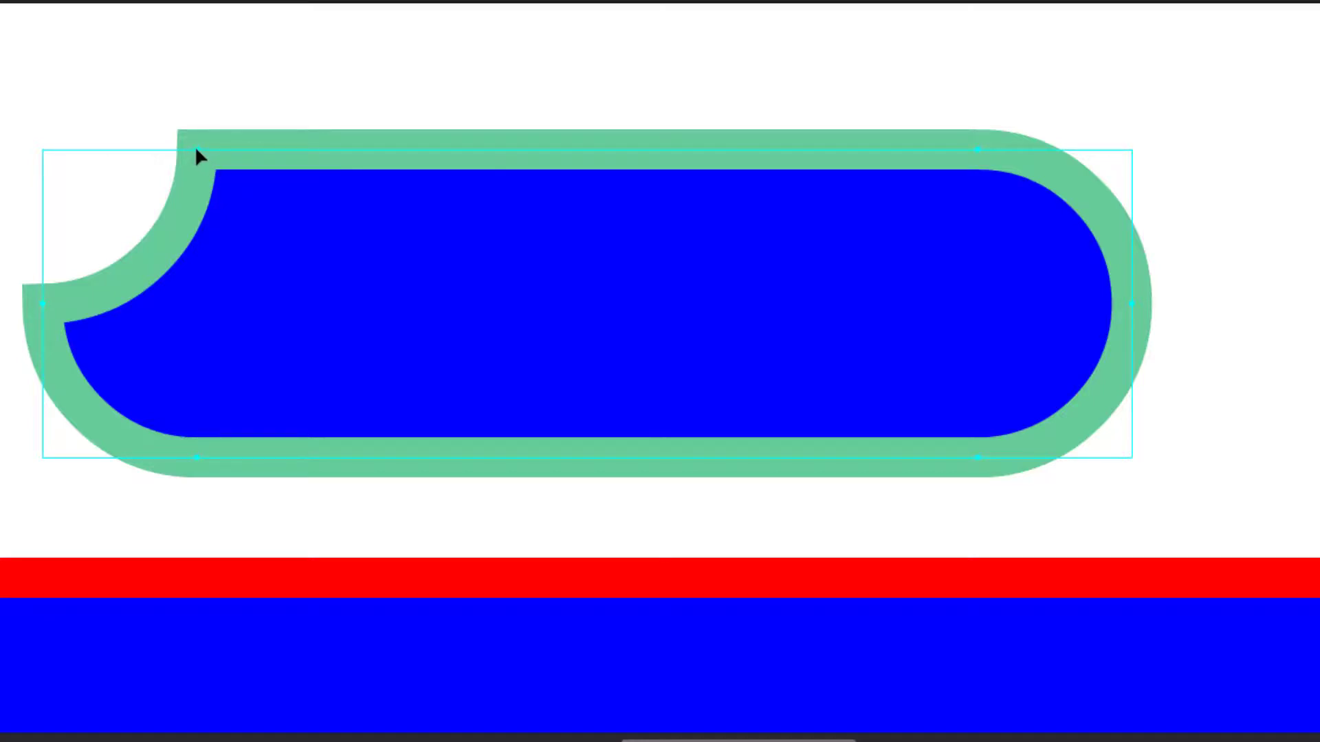
# Step: Adjust the primitive's corner radii on the stage to about -17.5 at the upper left and about 29 at the upper right
pyautogui.moveTo(195, 148); pyautogui.dragTo(121, 150)
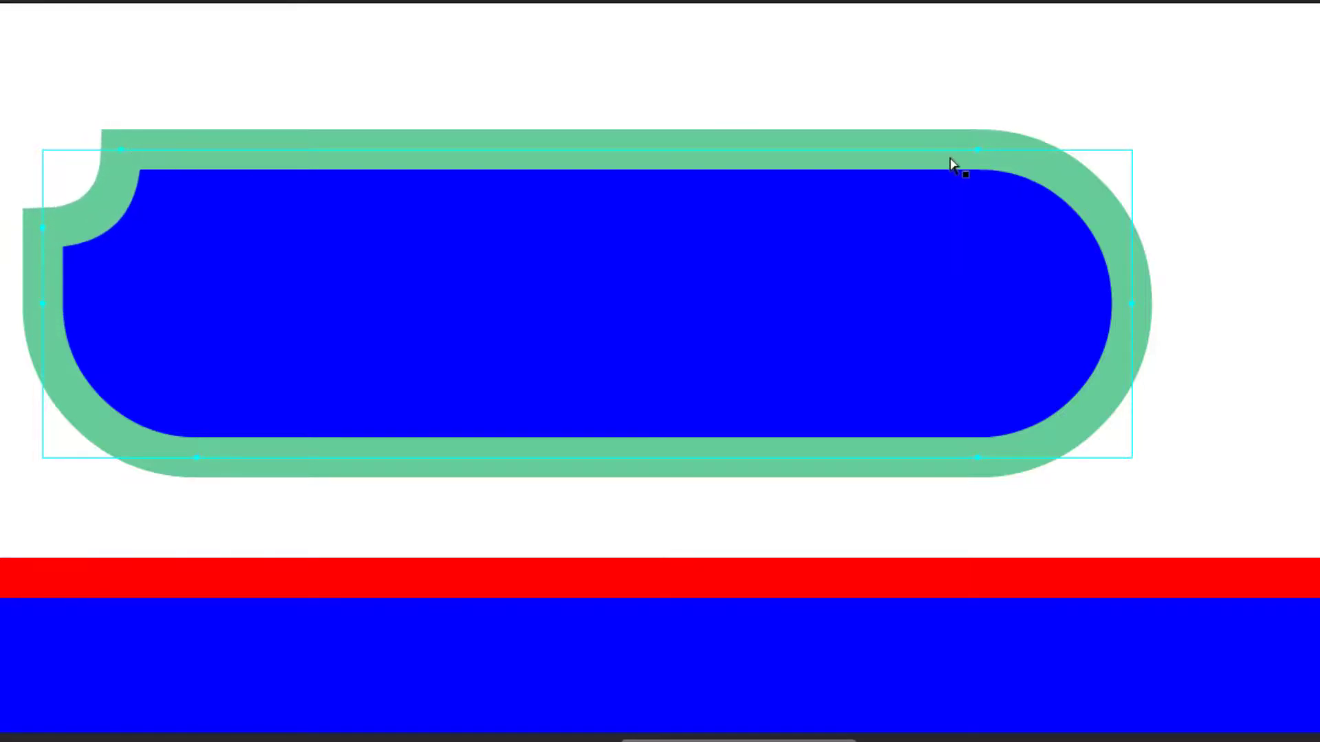
pyautogui.moveTo(978, 150)
pyautogui.mouseDown()
pyautogui.moveTo(1036, 153)
pyautogui.moveTo(1001, 151)
pyautogui.mouseUp()
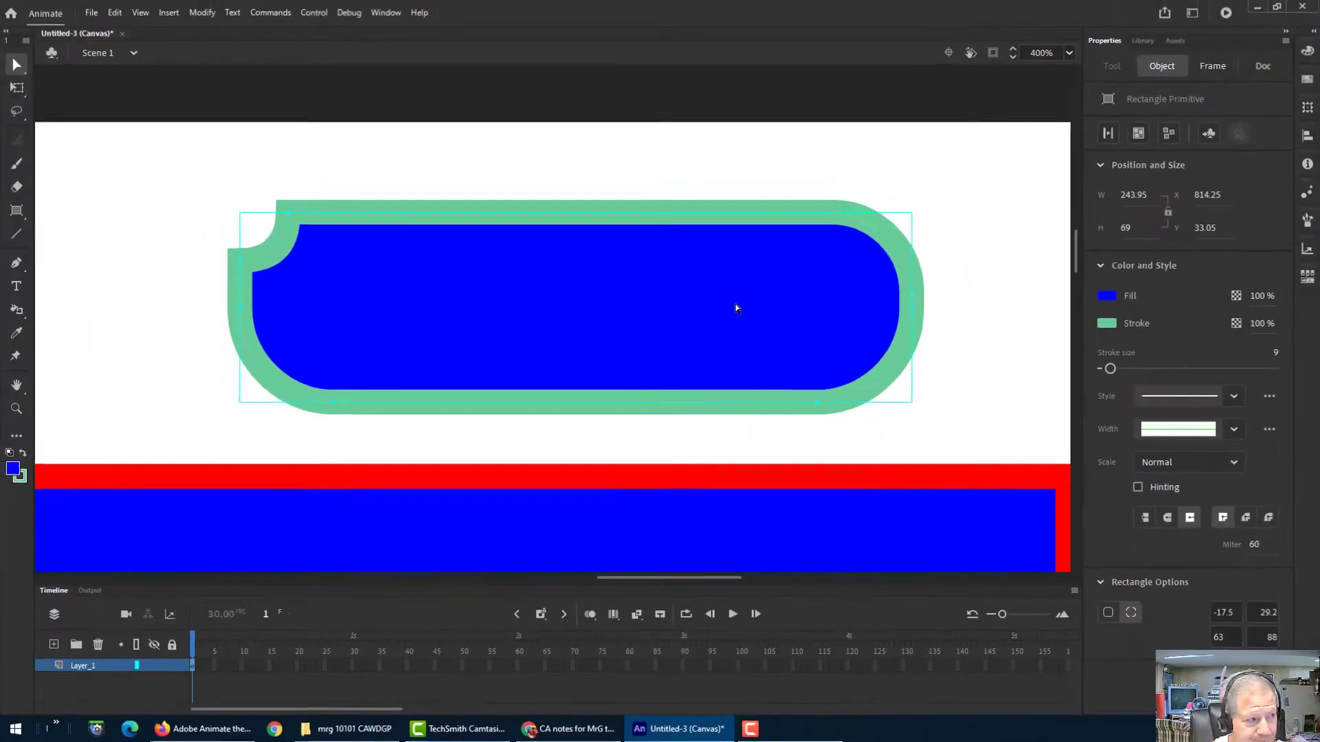
# Step: Try a bevel join on the primitive's stroke, and then set it to a round join
pyautogui.press('Tab')
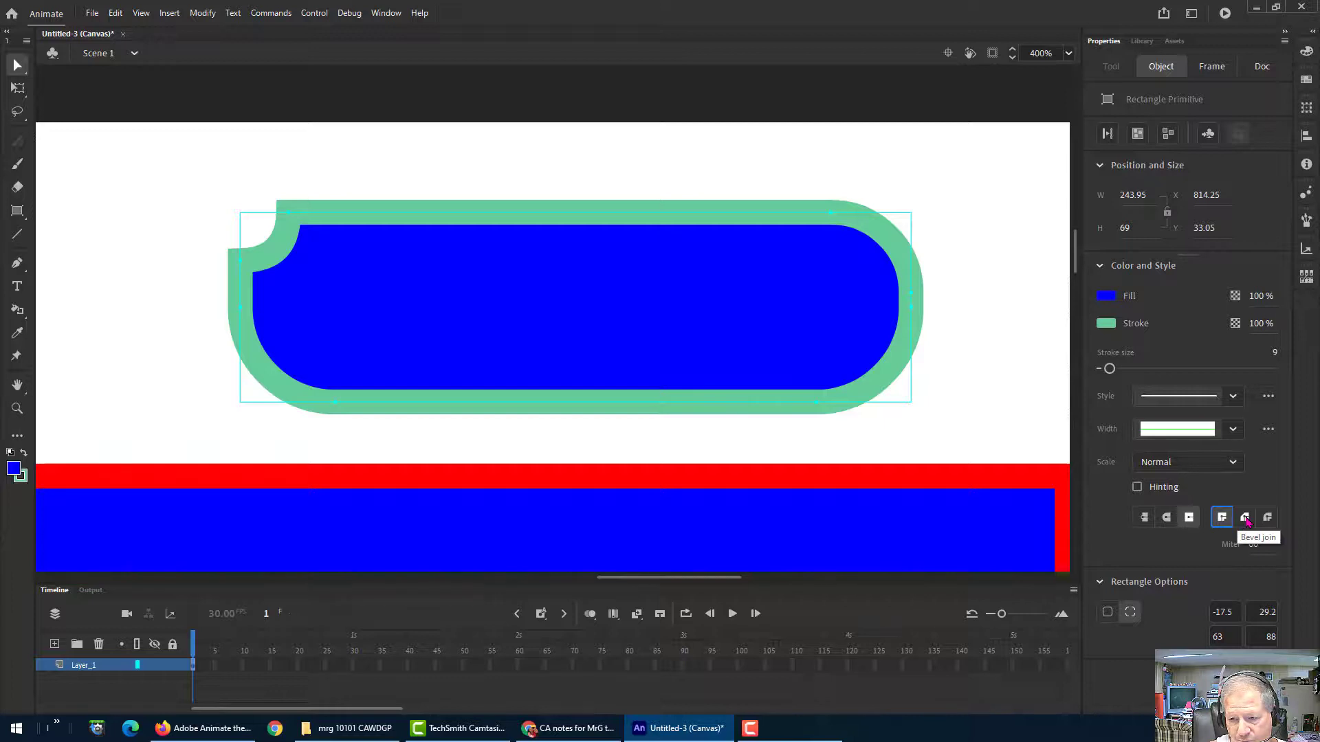
pyautogui.click(1246, 518)
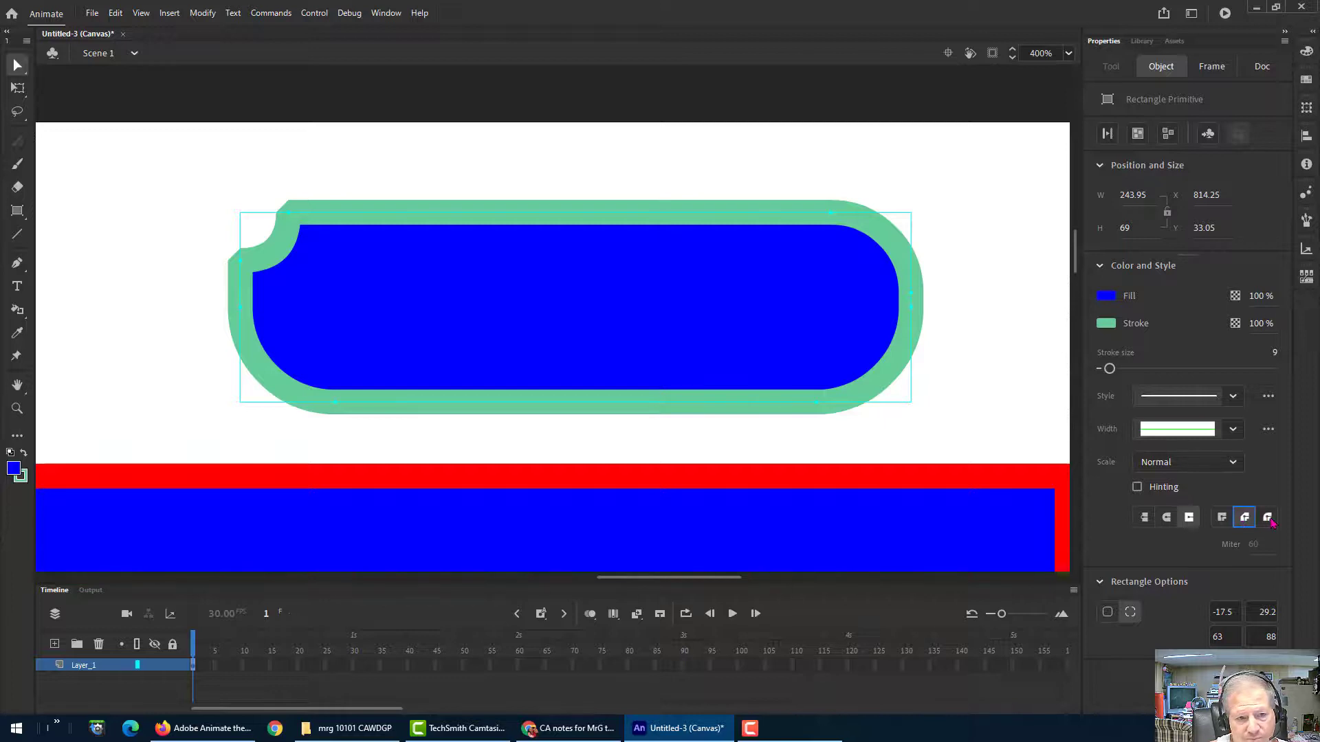
pyautogui.click(1268, 519)
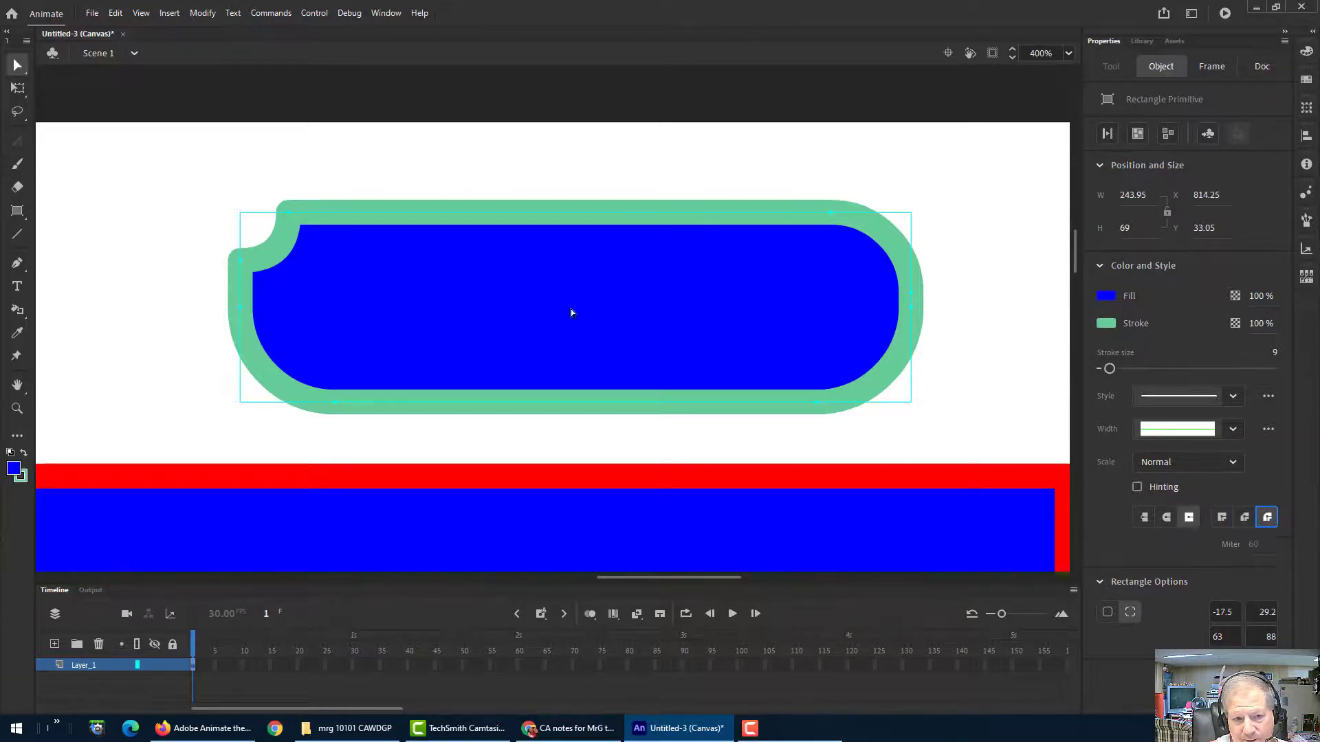
# Step: Shrink the primitive's inverted upper-left corner to a radius of about -8.75
pyautogui.moveTo(289, 216); pyautogui.dragTo(265, 217)
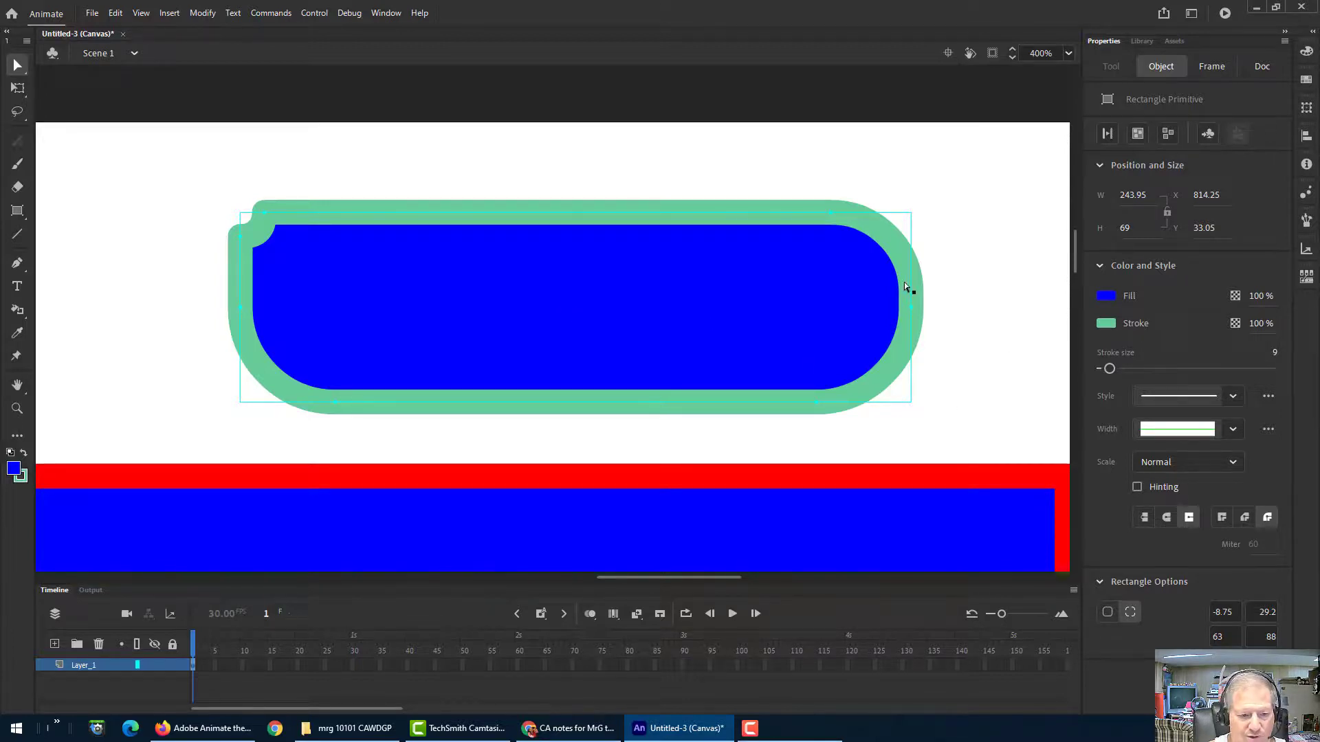
pyautogui.hotkey('ctrl', '-')
pyautogui.hotkey('ctrl', '-')
pyautogui.hotkey('ctrl', '-')
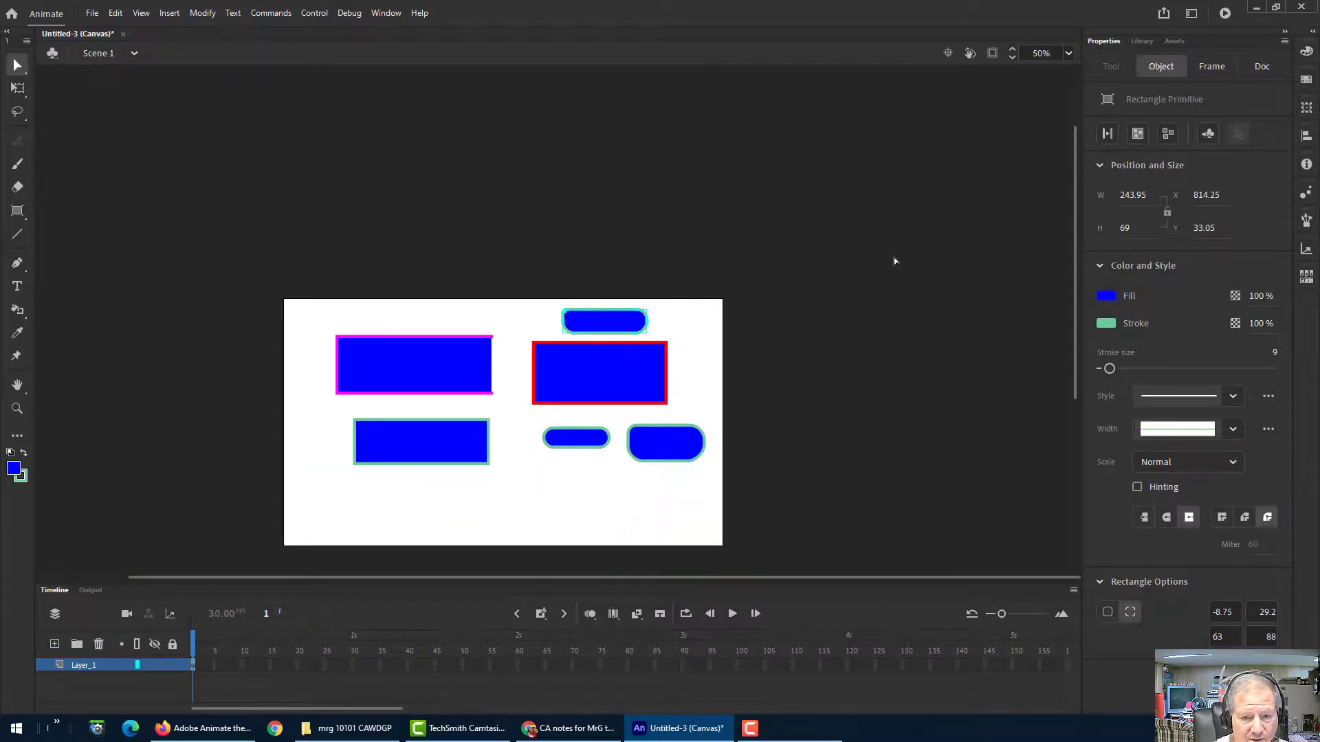
pyautogui.hotkey('ctrl', '=')
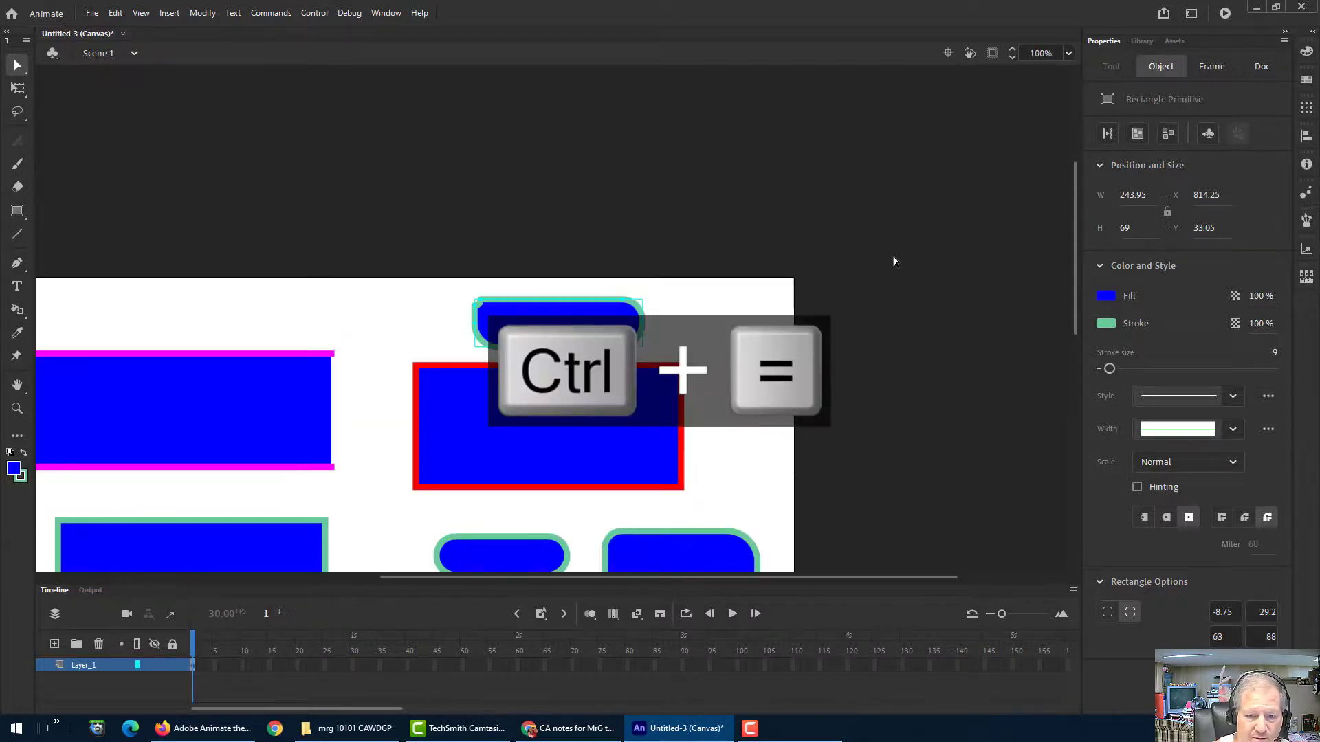
pyautogui.moveTo(1074, 228); pyautogui.dragTo(1071, 295)
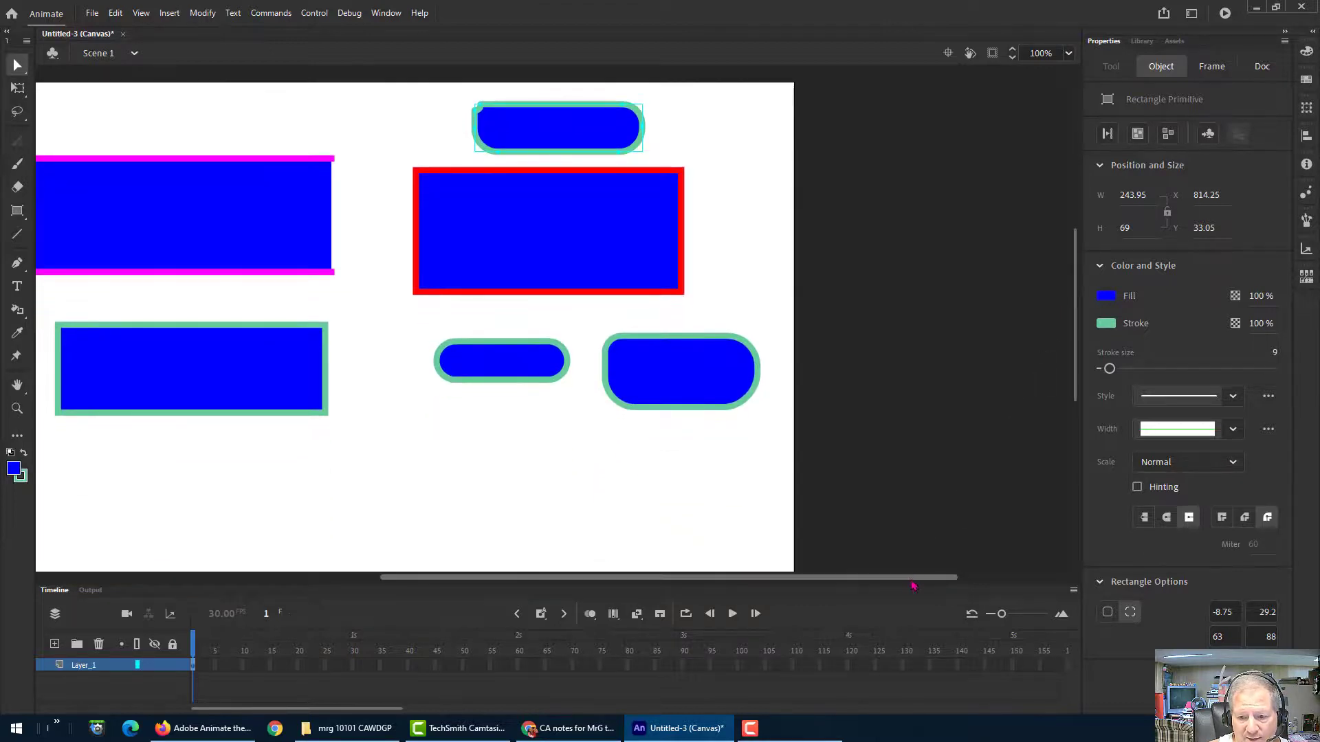
pyautogui.hscroll(-5, 911, 582)
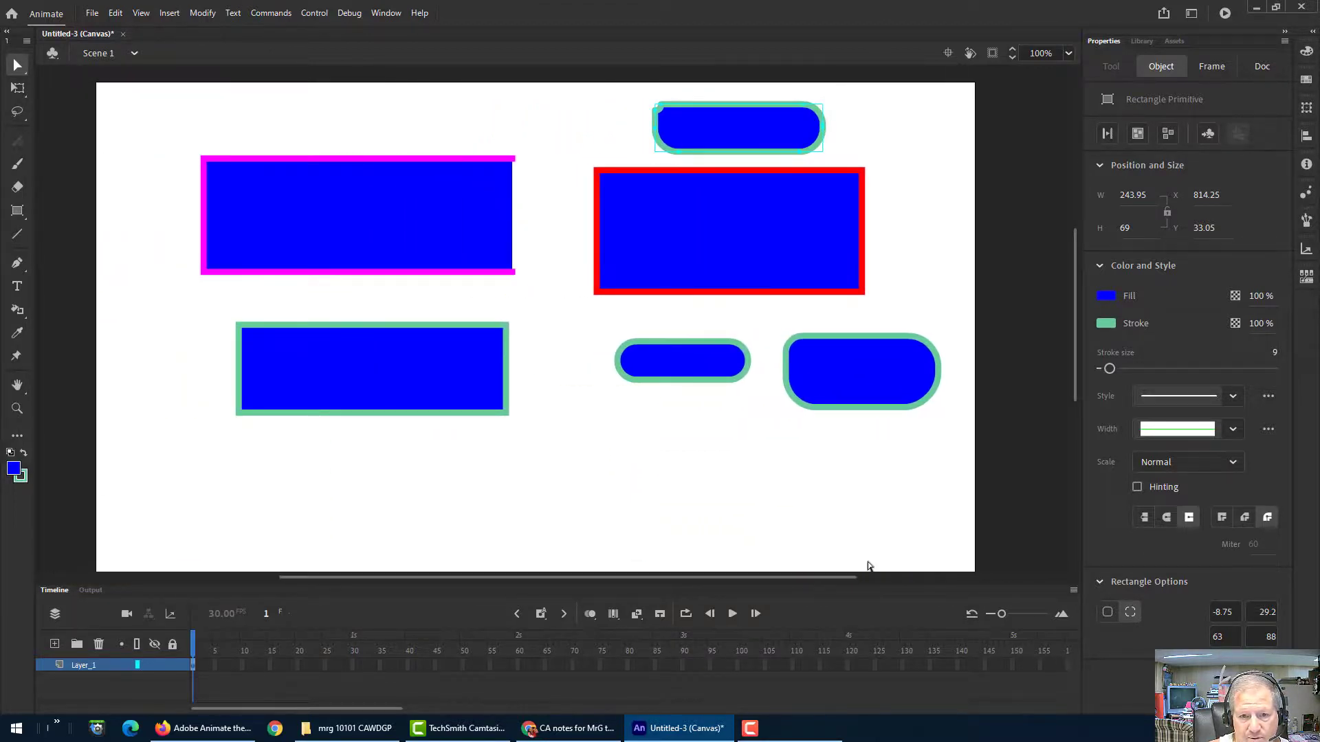